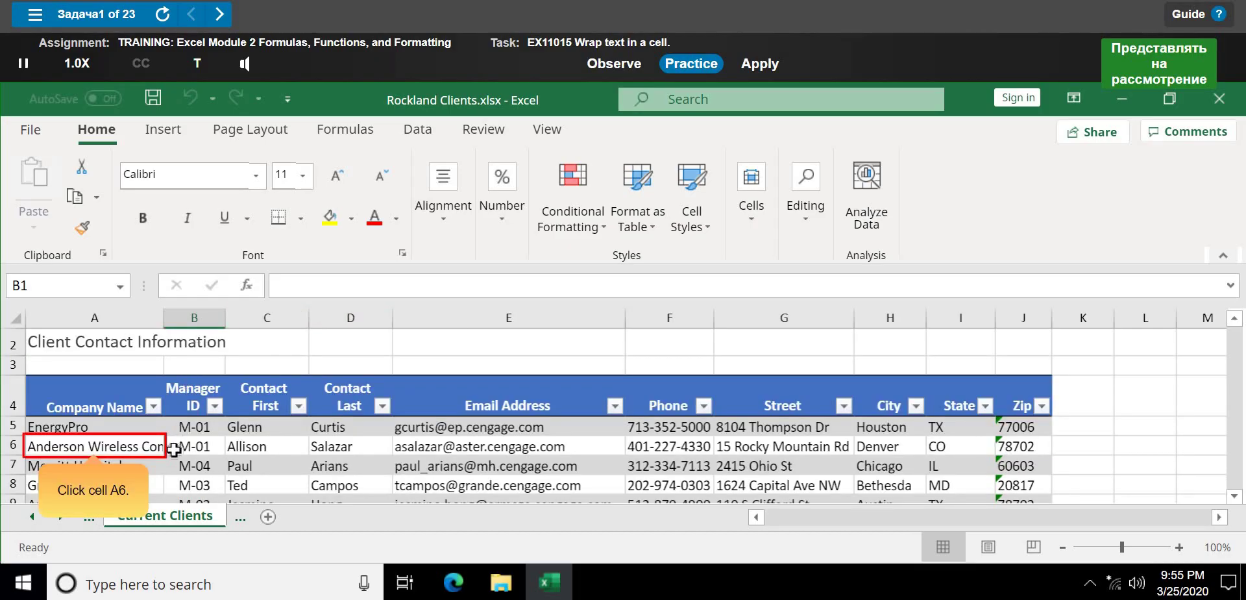
# - Apply Wrap Text to cell A6 so the company name wraps onto two lines
pyautogui.click(137, 444)
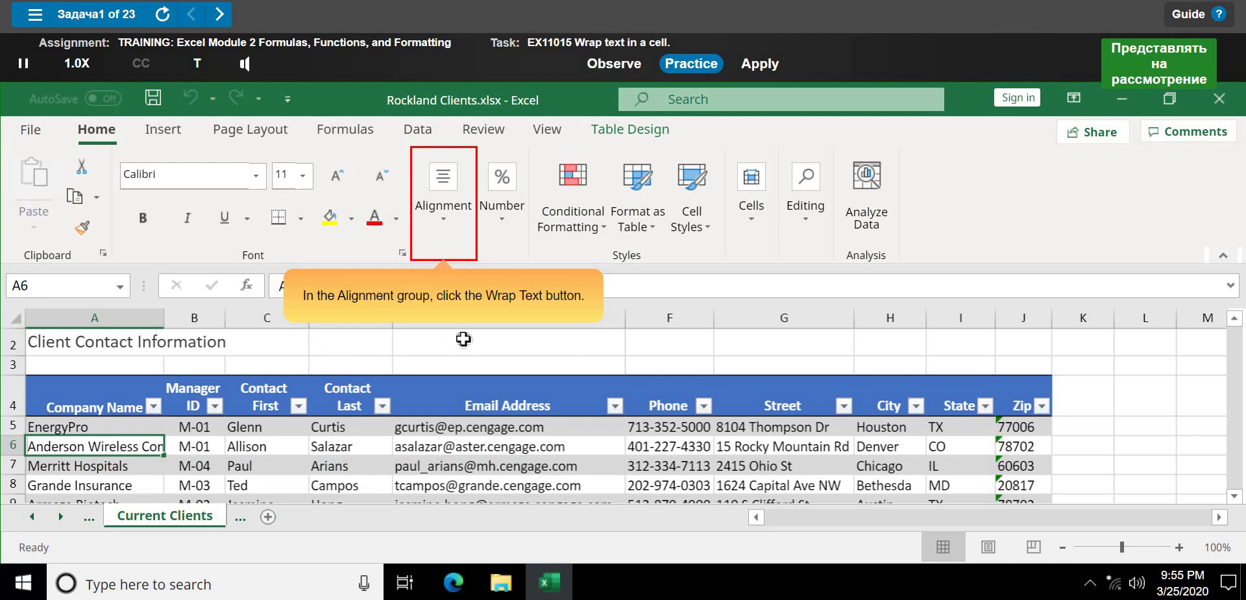
pyautogui.click(449, 231)
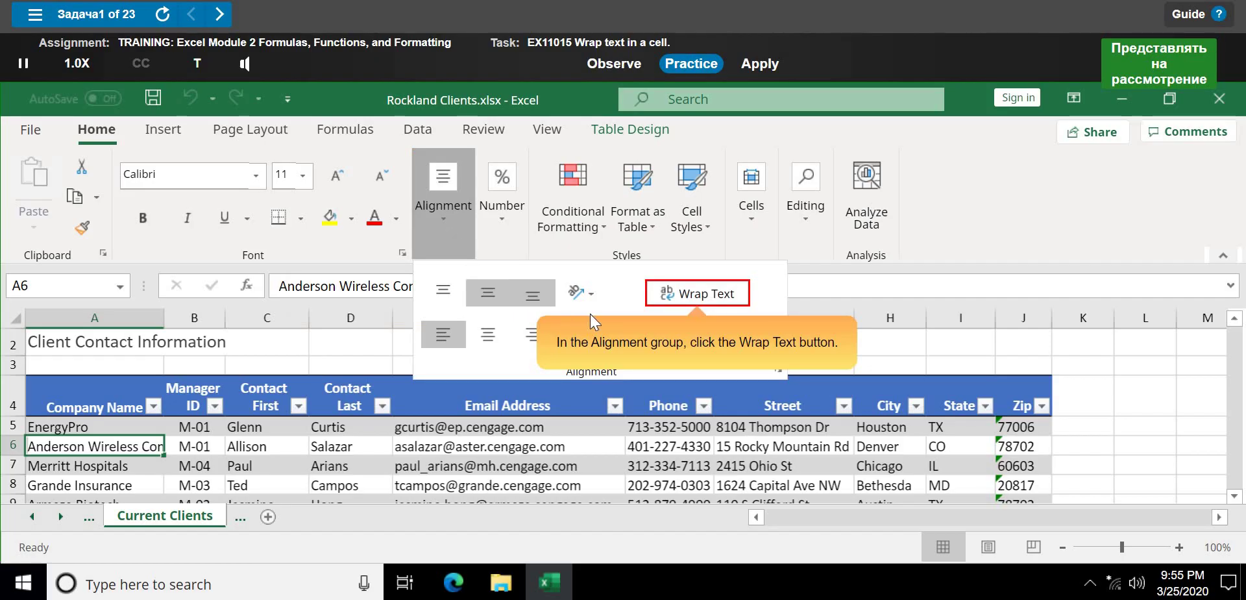
pyautogui.click(730, 292)
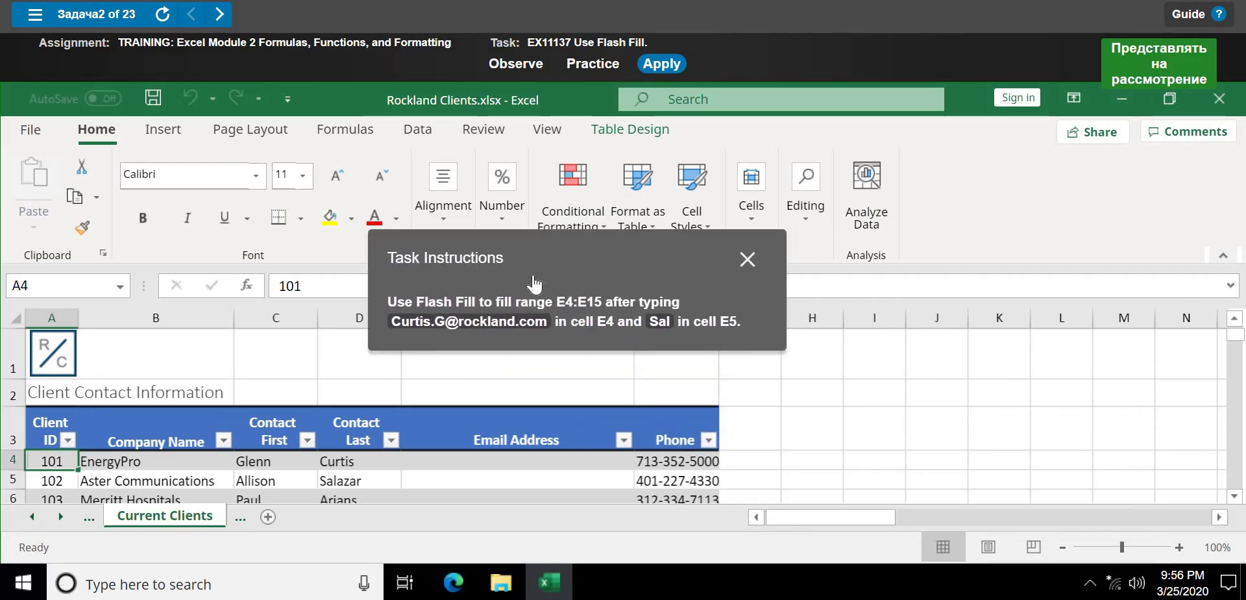
# - Switch the Flash Fill task to Practice mode and start the walkthrough
pyautogui.click(600, 64)
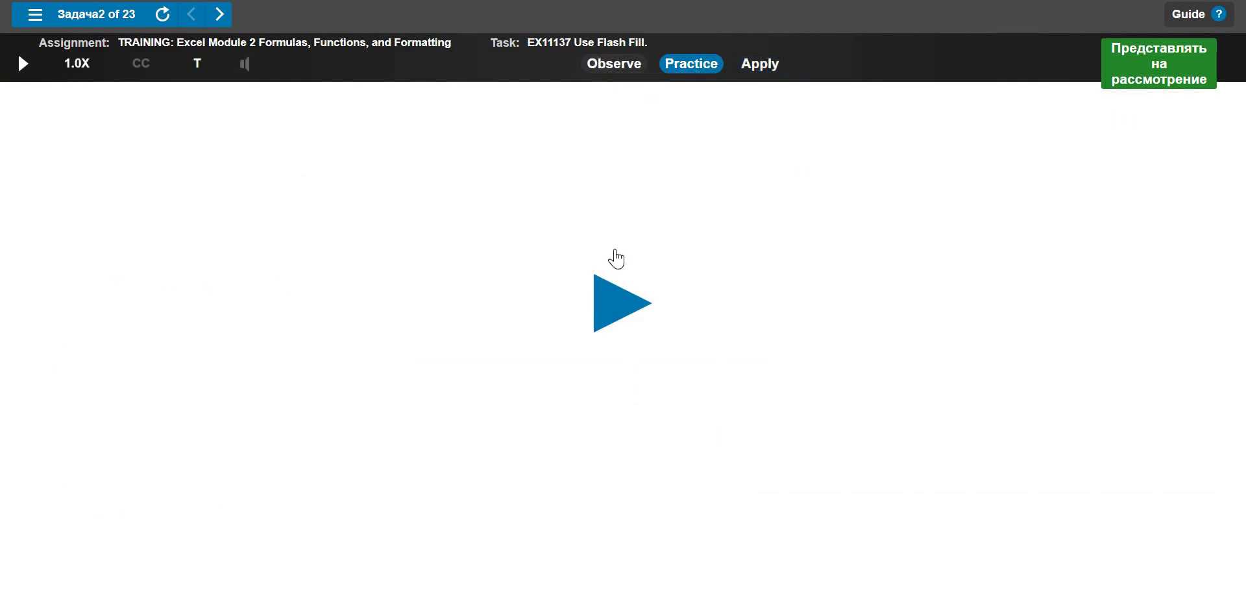
pyautogui.click(613, 302)
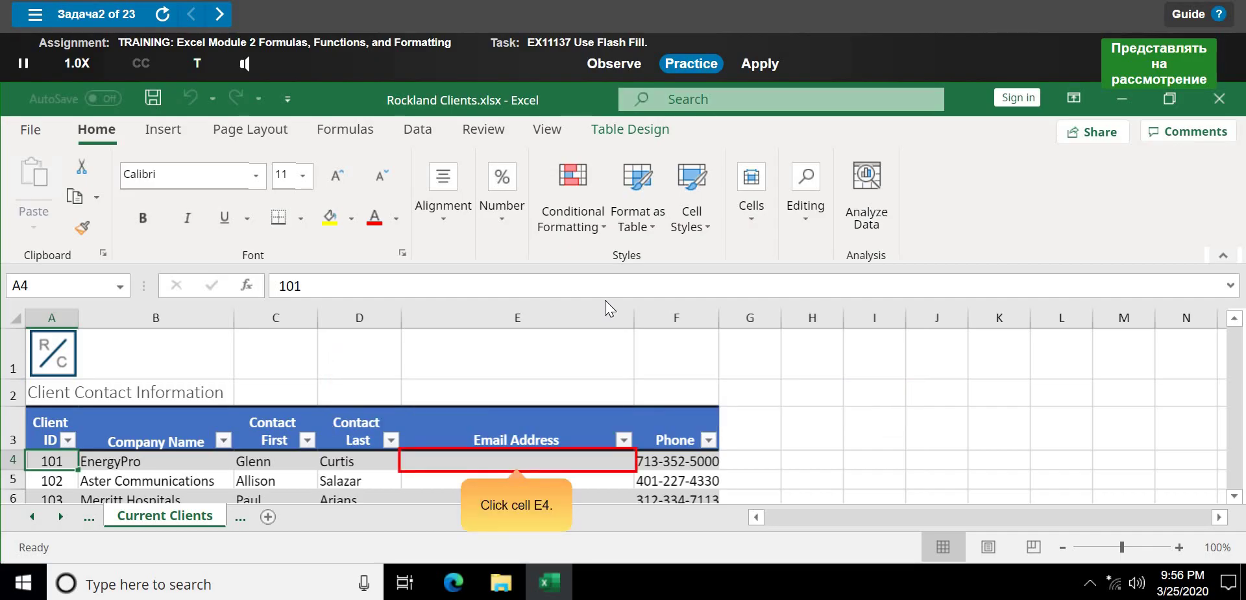
# - Enter the first client's e-mail address in cell E4 and commit it
pyautogui.click(568, 458)
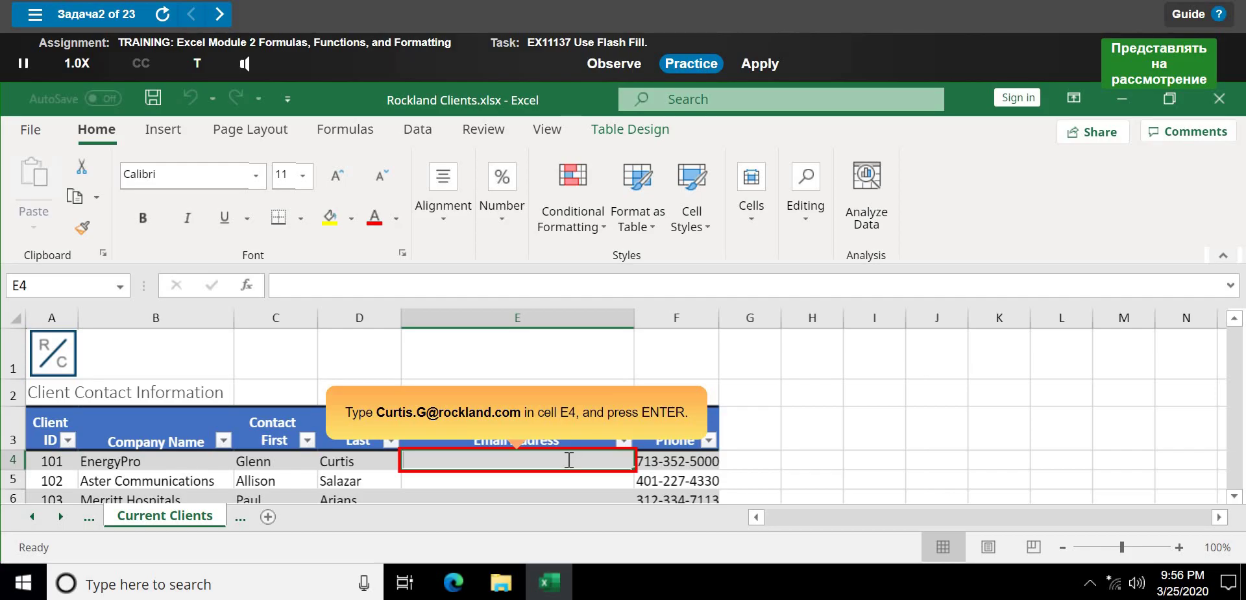
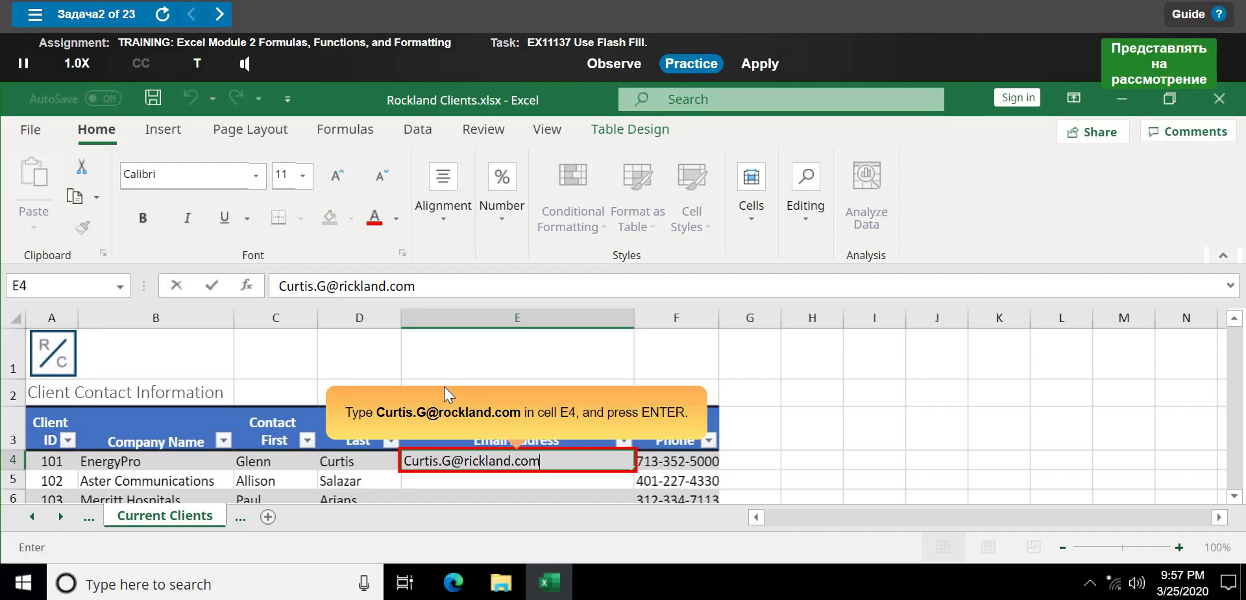
pyautogui.press('Return')
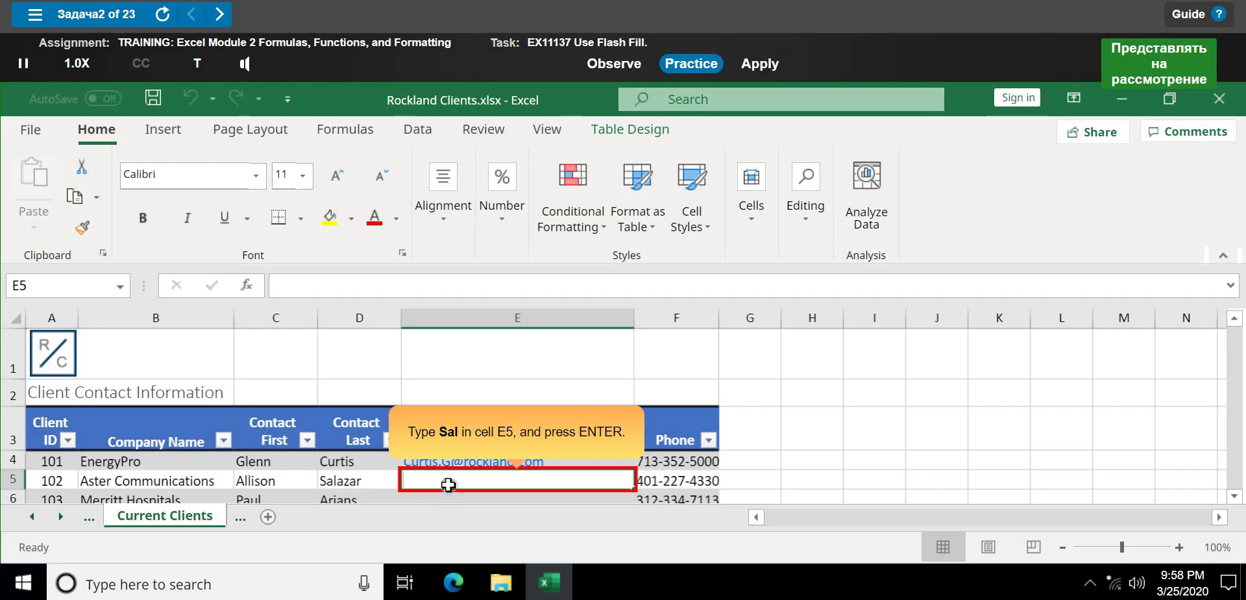
# - Begin the second client's e-mail in E5 and accept Flash Fill's suggestion for the column
pyautogui.write('Sa')
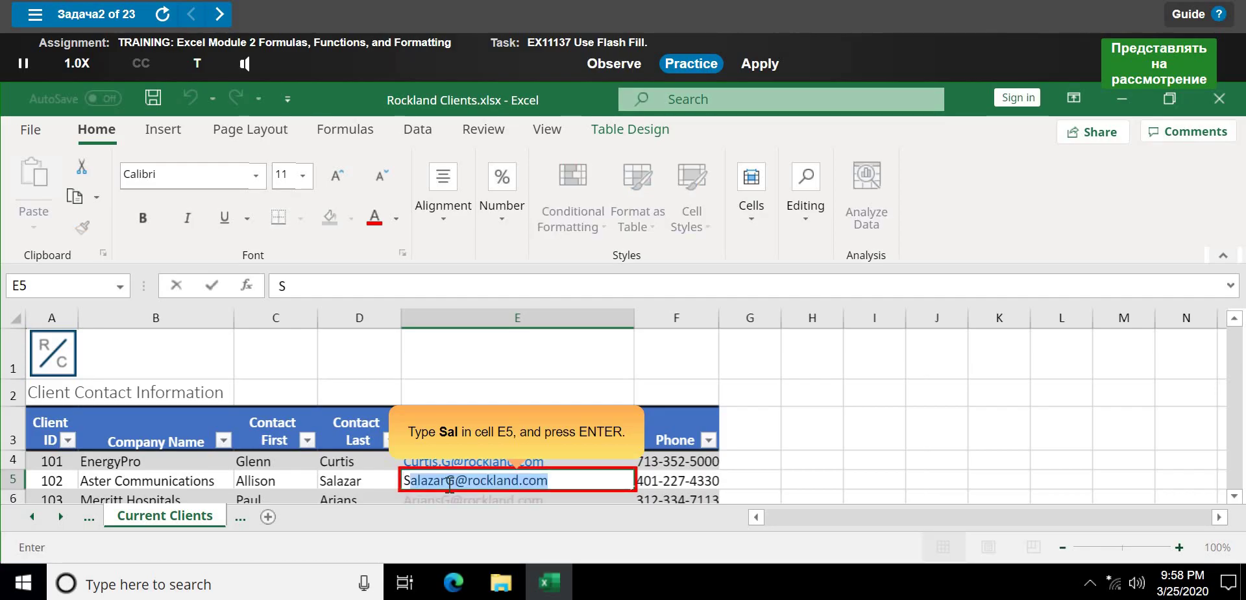
pyautogui.write('l')
pyautogui.press('Return')
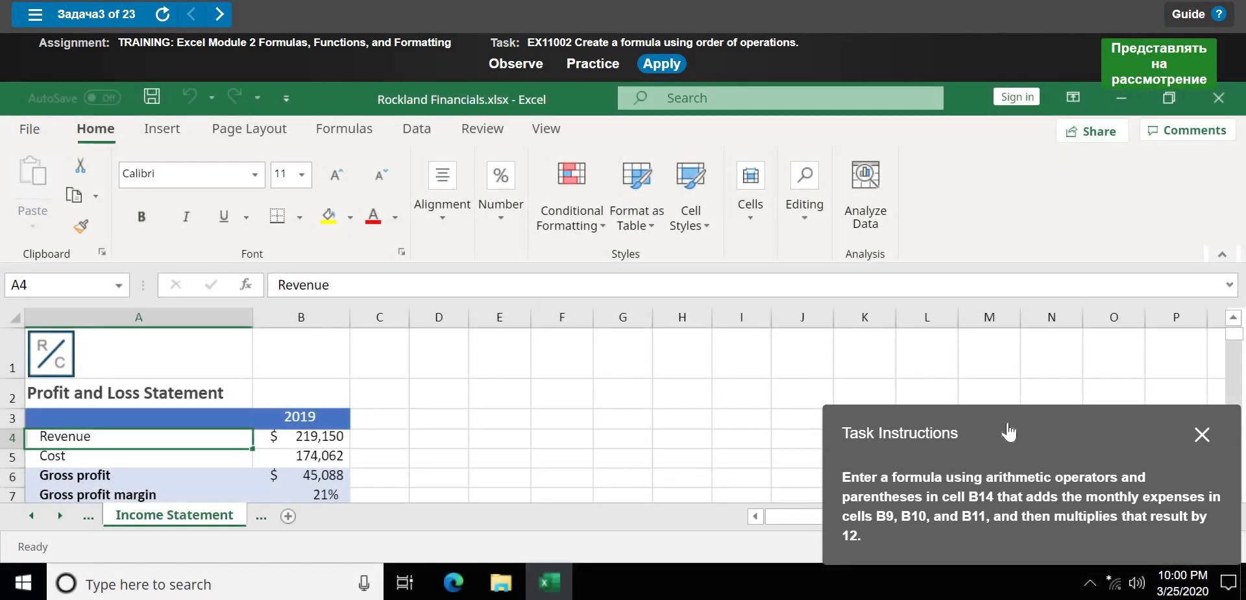
# - Move the Task Instructions panel aside and start the order-of-operations task in Practice mode
pyautogui.moveTo(1045, 401); pyautogui.dragTo(756, 292)
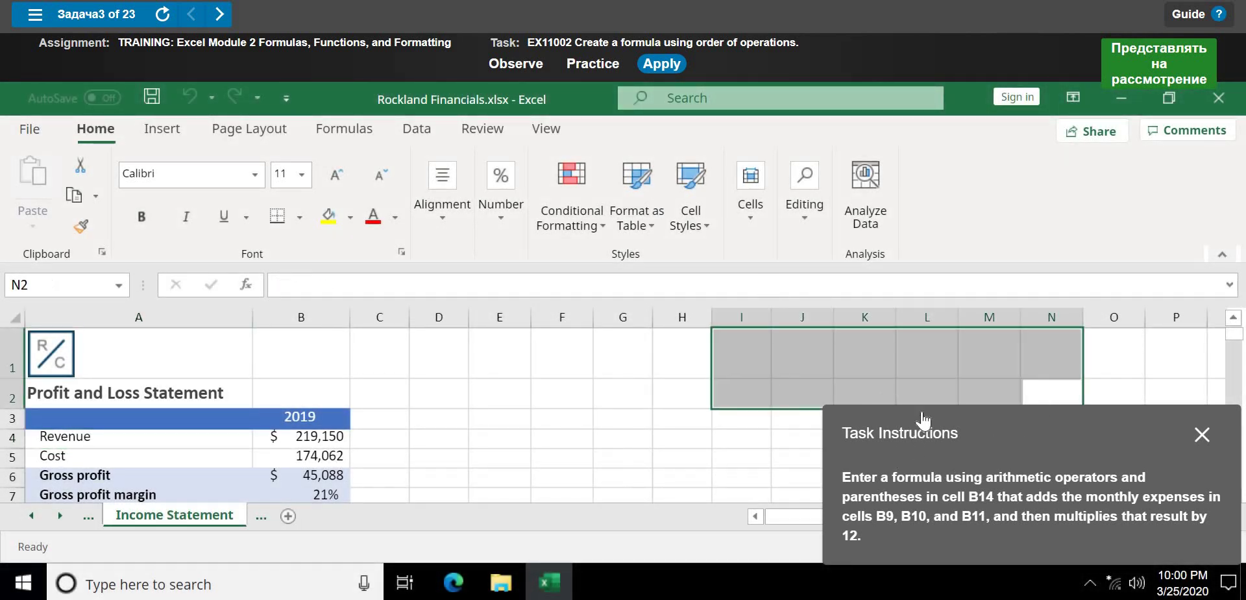
pyautogui.moveTo(946, 422); pyautogui.dragTo(571, 253)
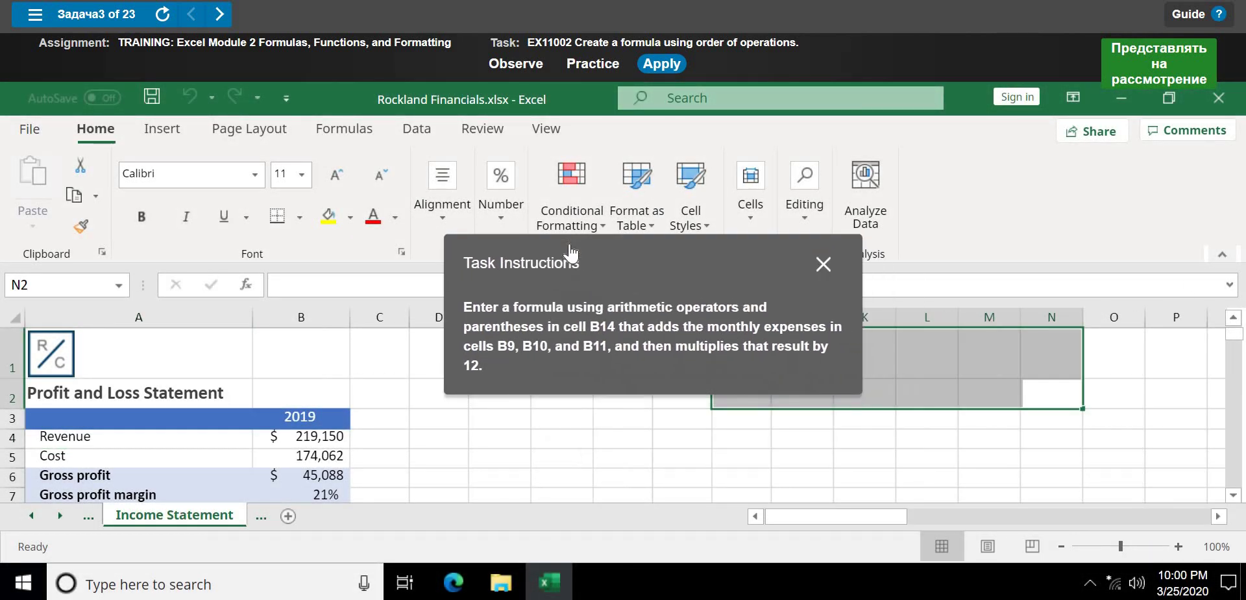
pyautogui.click(593, 65)
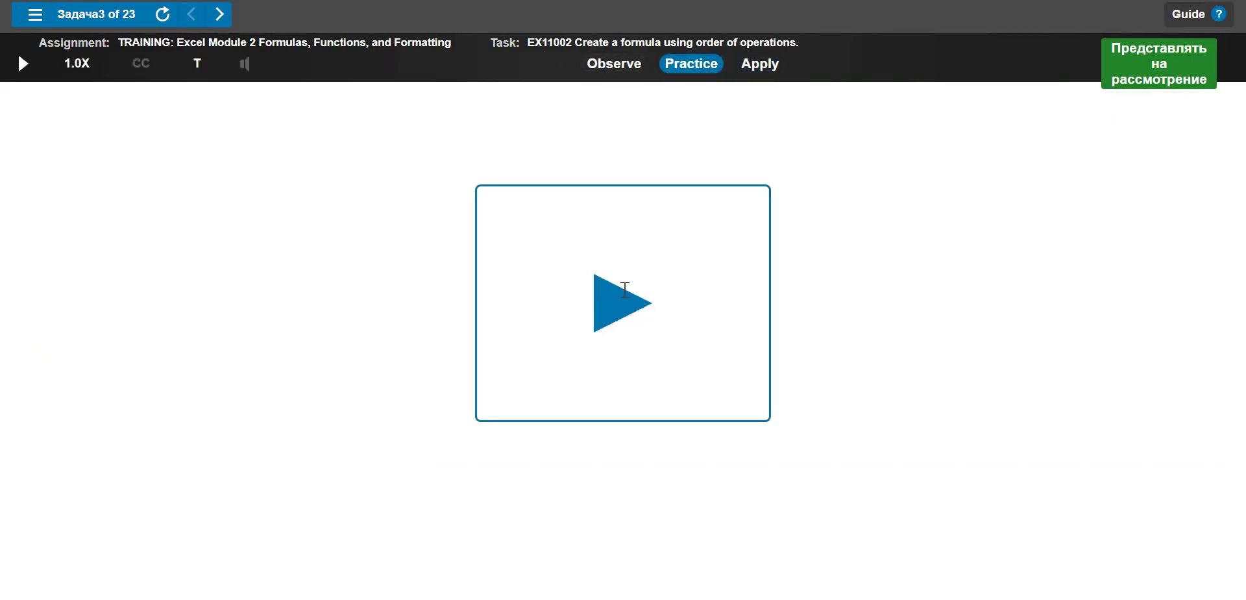
pyautogui.click(625, 289)
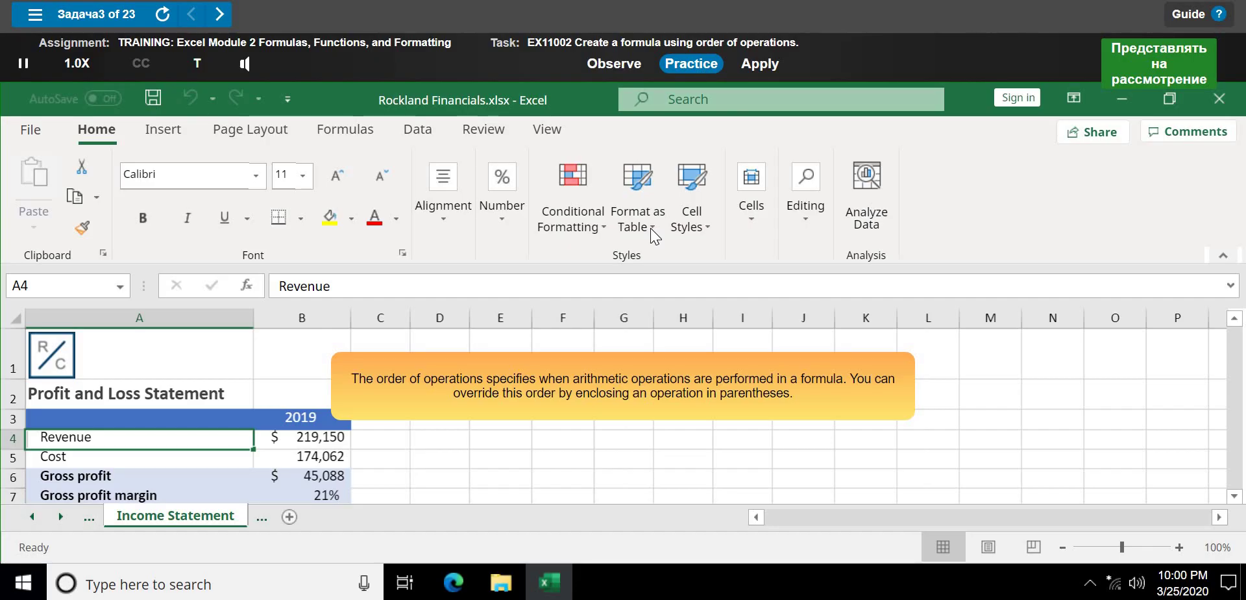
pyautogui.press('XF86AudioRaiseVolume')
pyautogui.press('XF86AudioRaiseVolume')
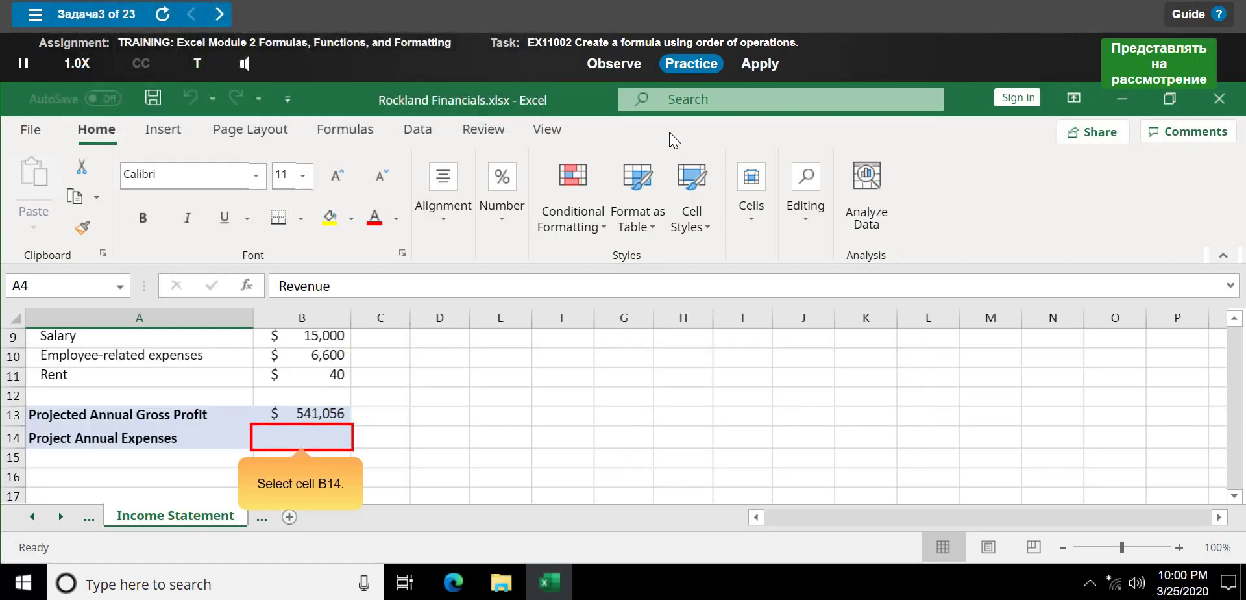
# - Build =(B9+B10+B11) in B14 from the three expense cells B9, B10 and B11
pyautogui.click(326, 437)
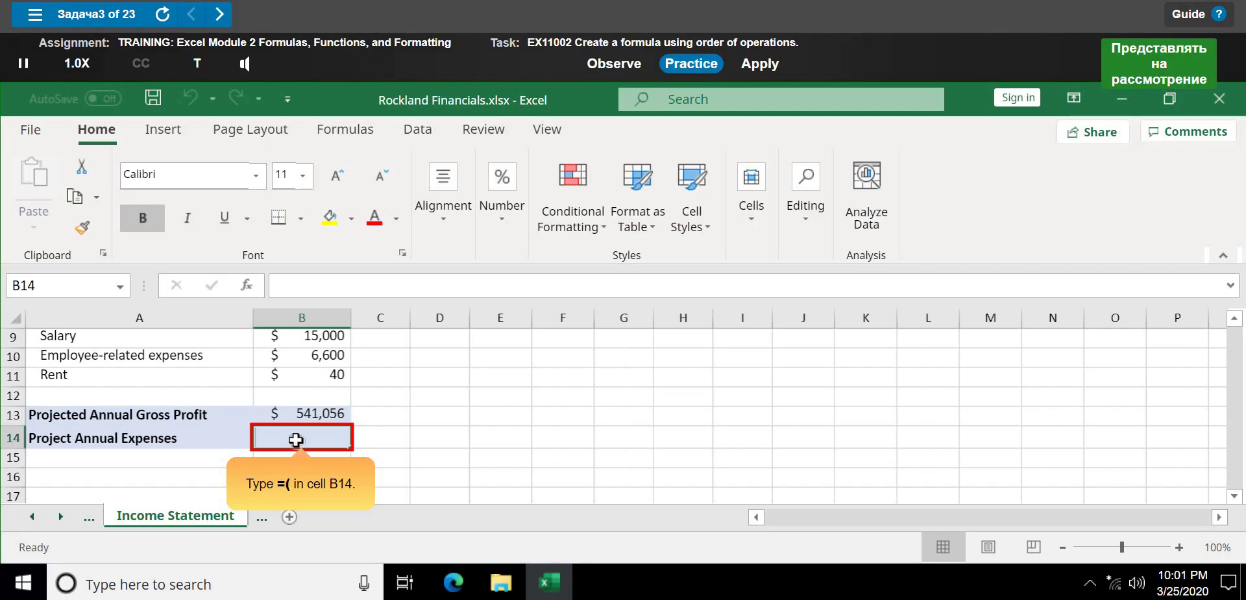
pyautogui.write('=')
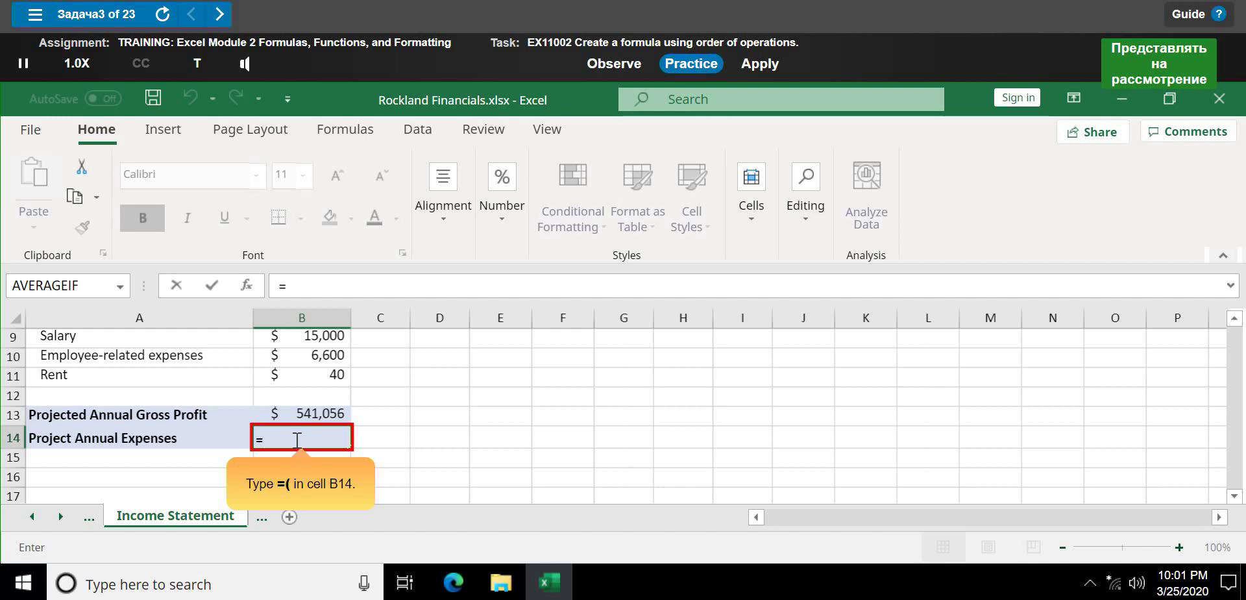
pyautogui.write('(')
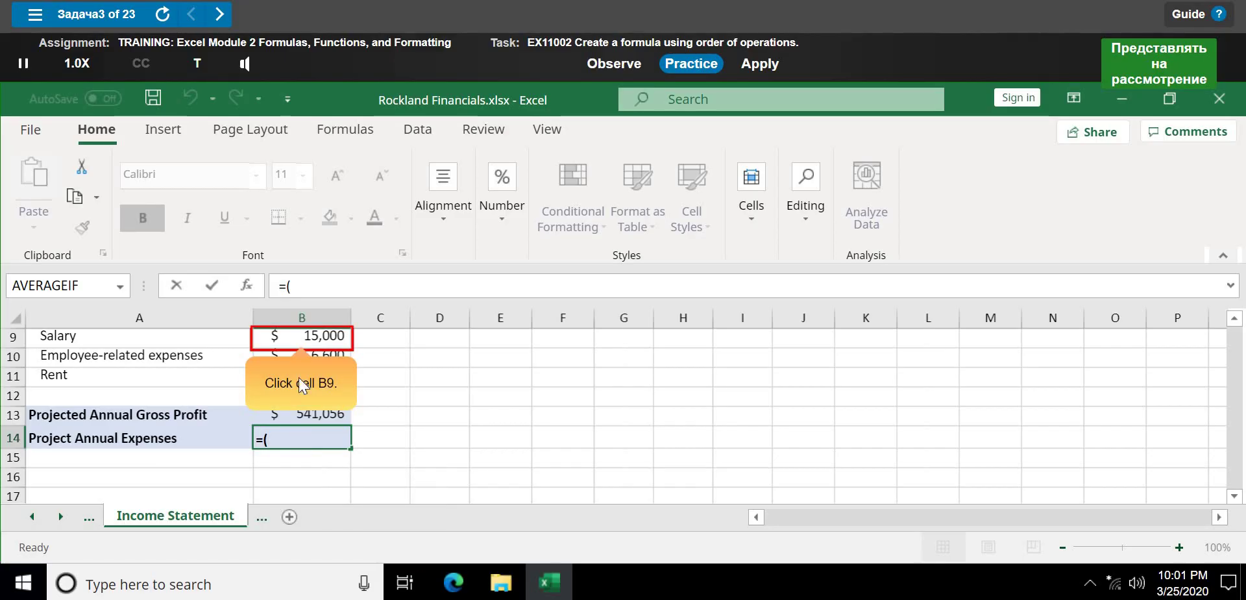
pyautogui.click(299, 340)
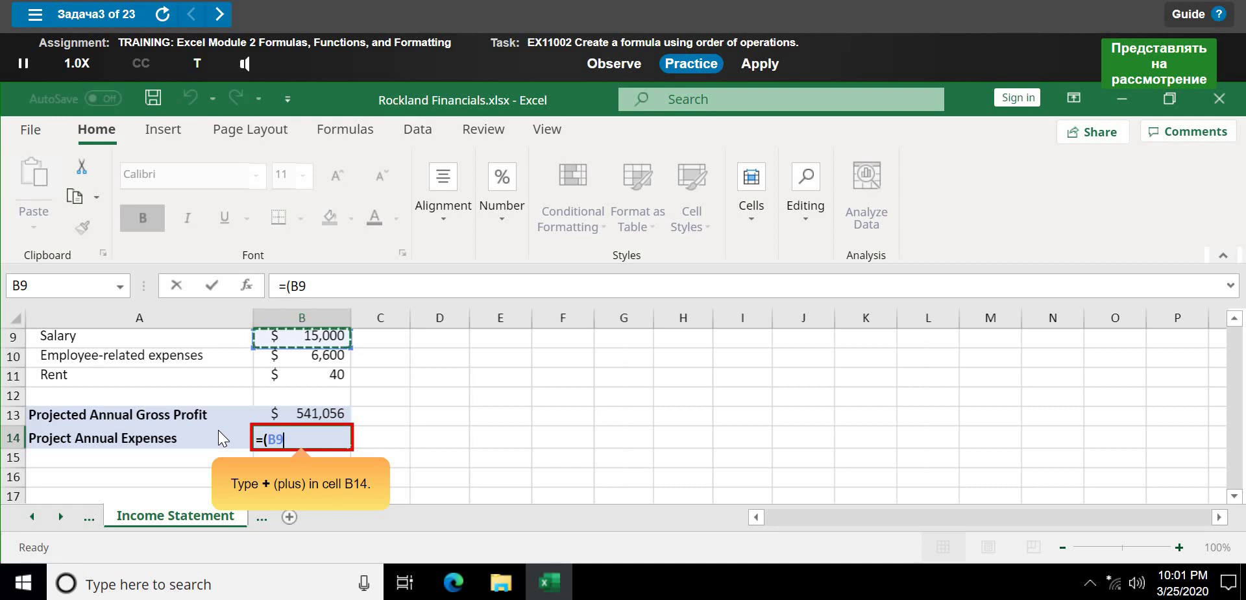
pyautogui.write('+')
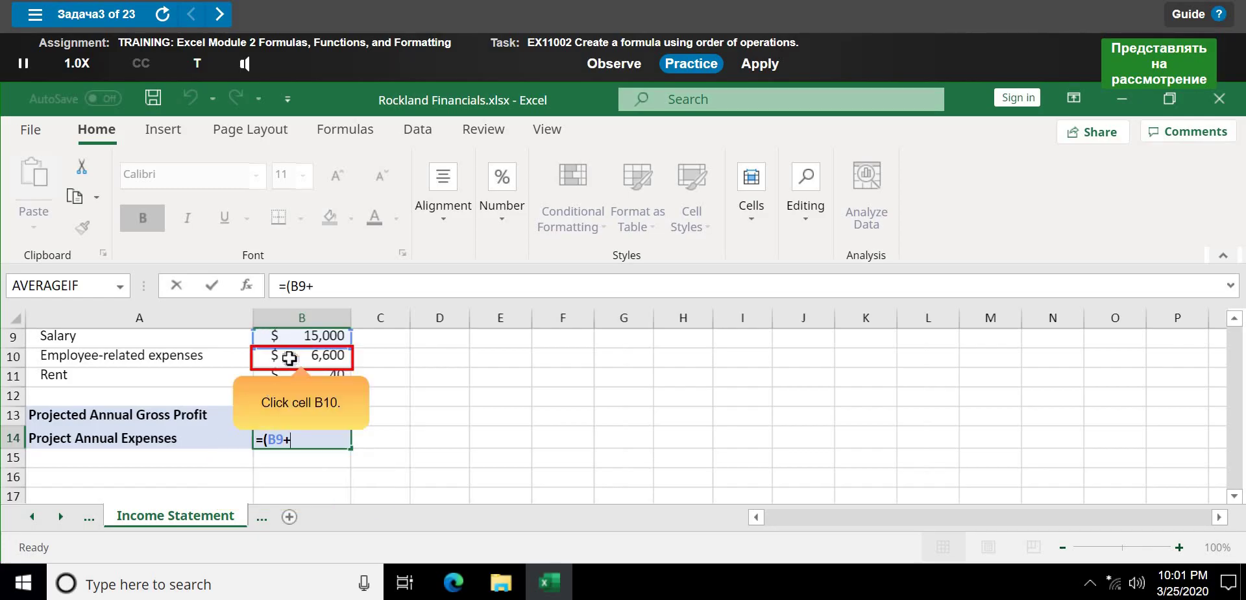
pyautogui.click(289, 357)
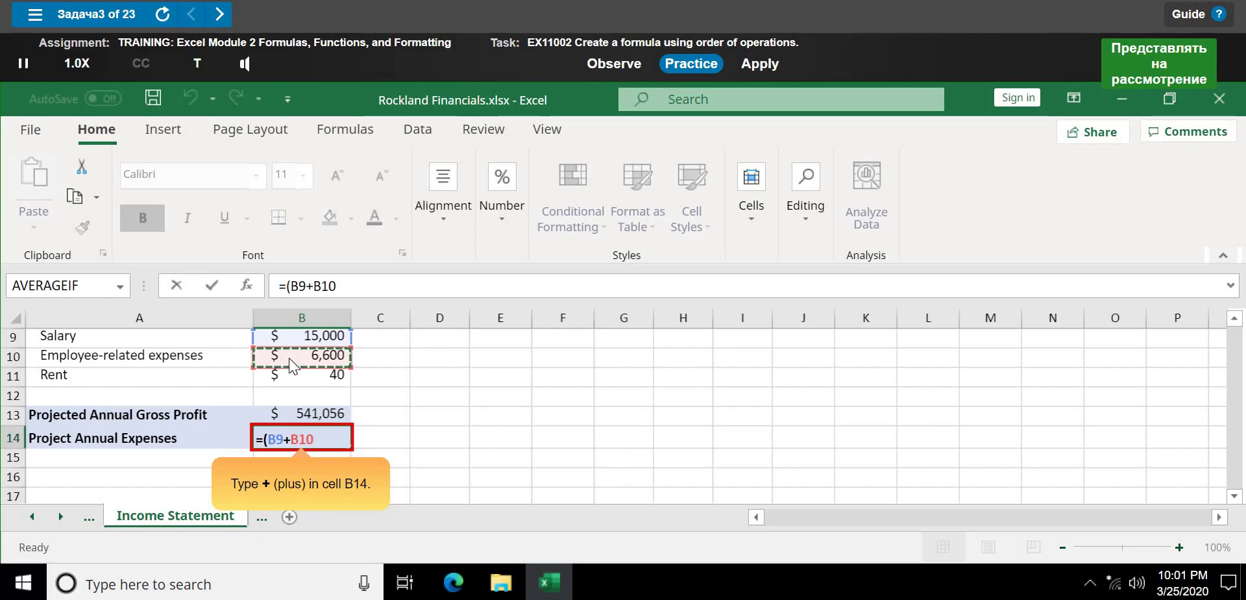
pyautogui.write('+')
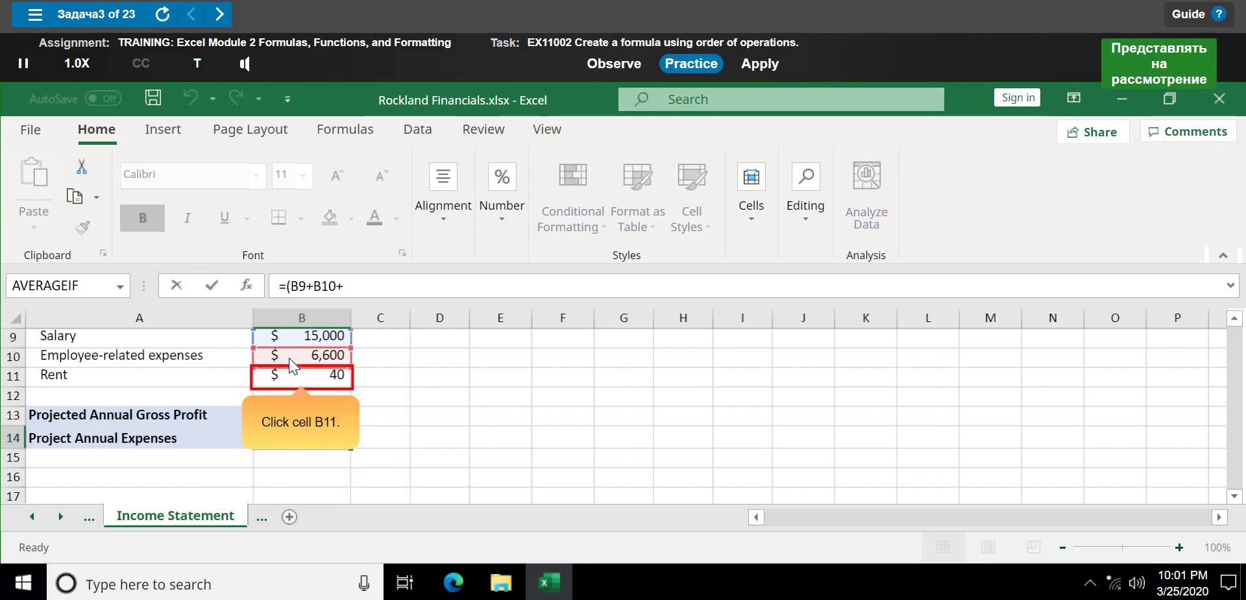
pyautogui.click(295, 379)
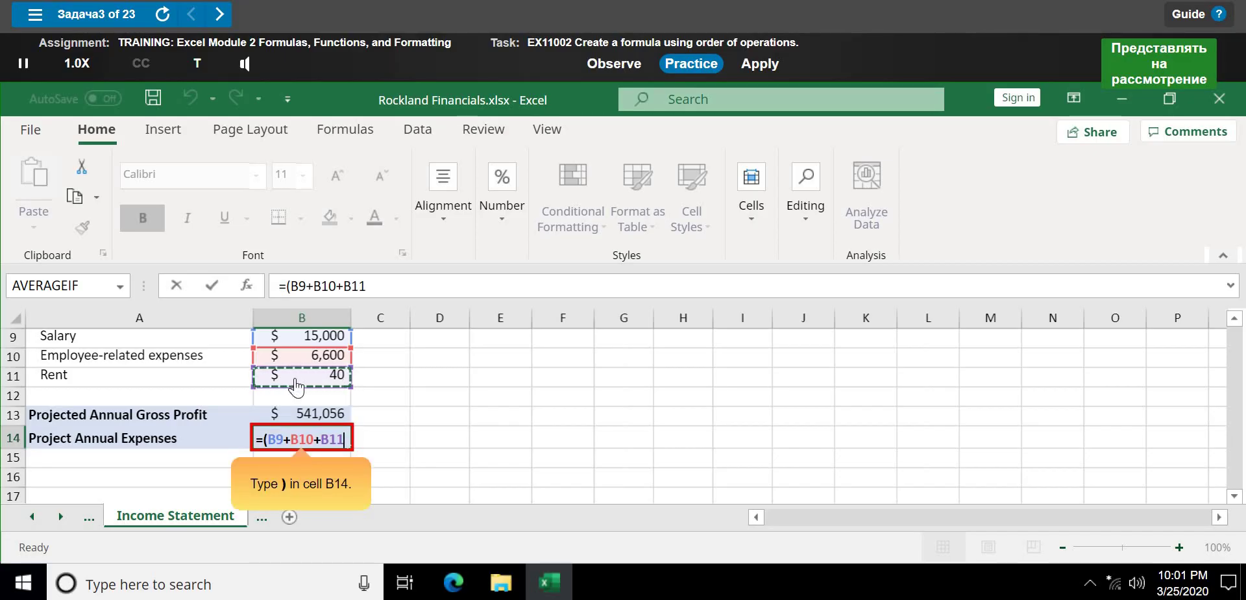
pyautogui.write(')')
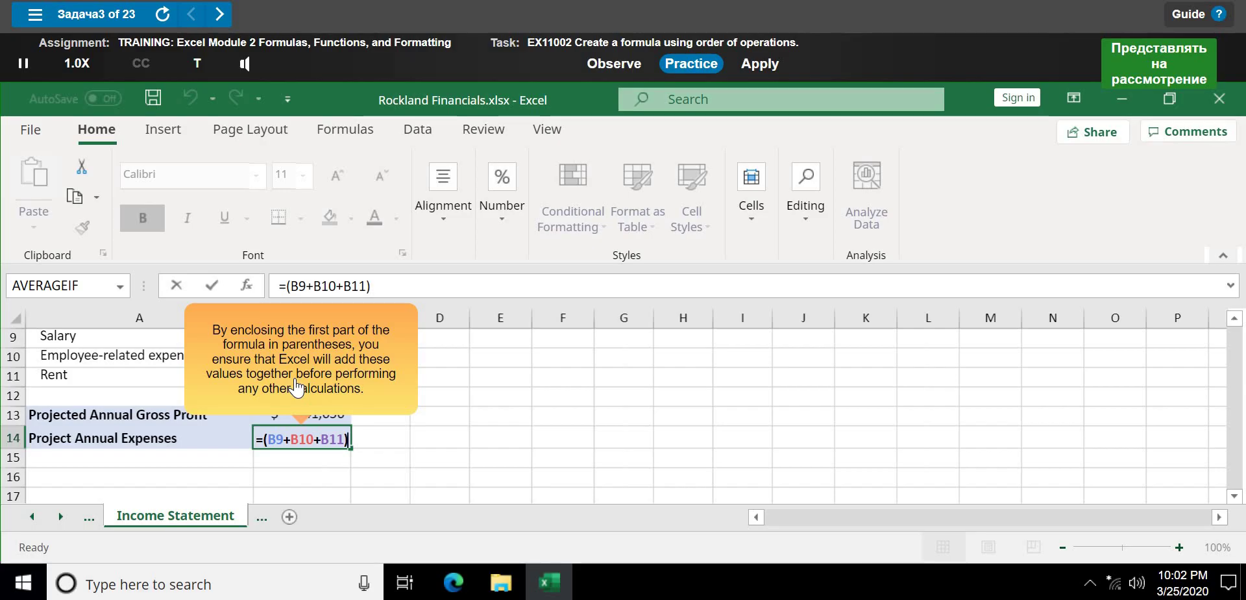
# - Append *12 to B14's formula and commit it, giving annual expenses of $259,680
pyautogui.click(295, 378)
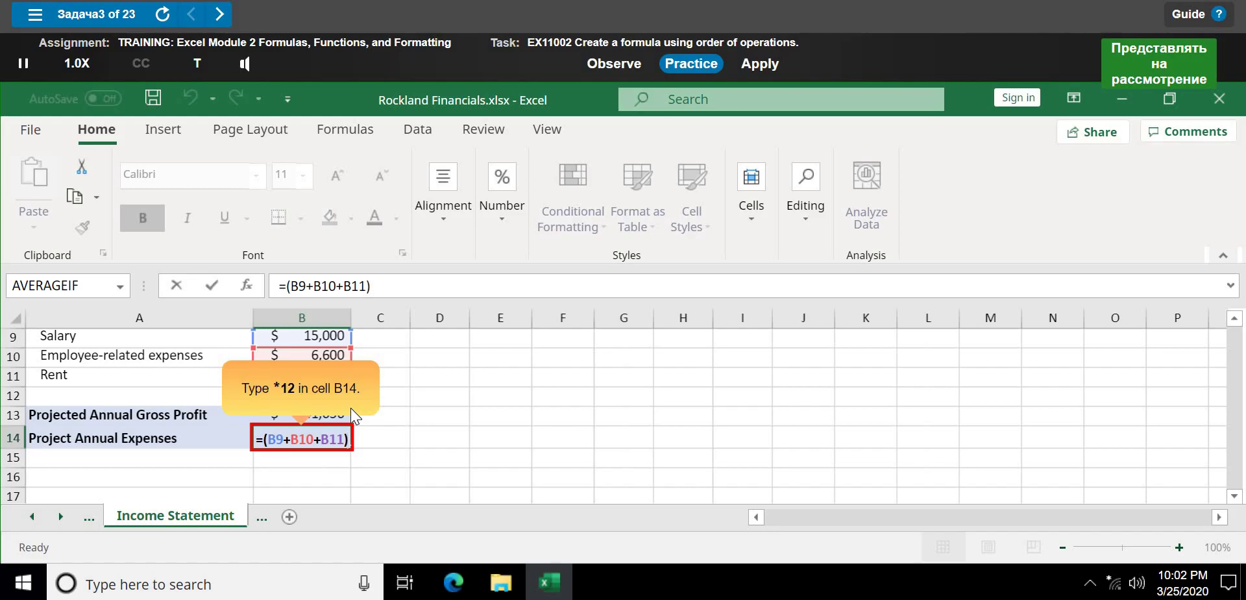
pyautogui.write('*')
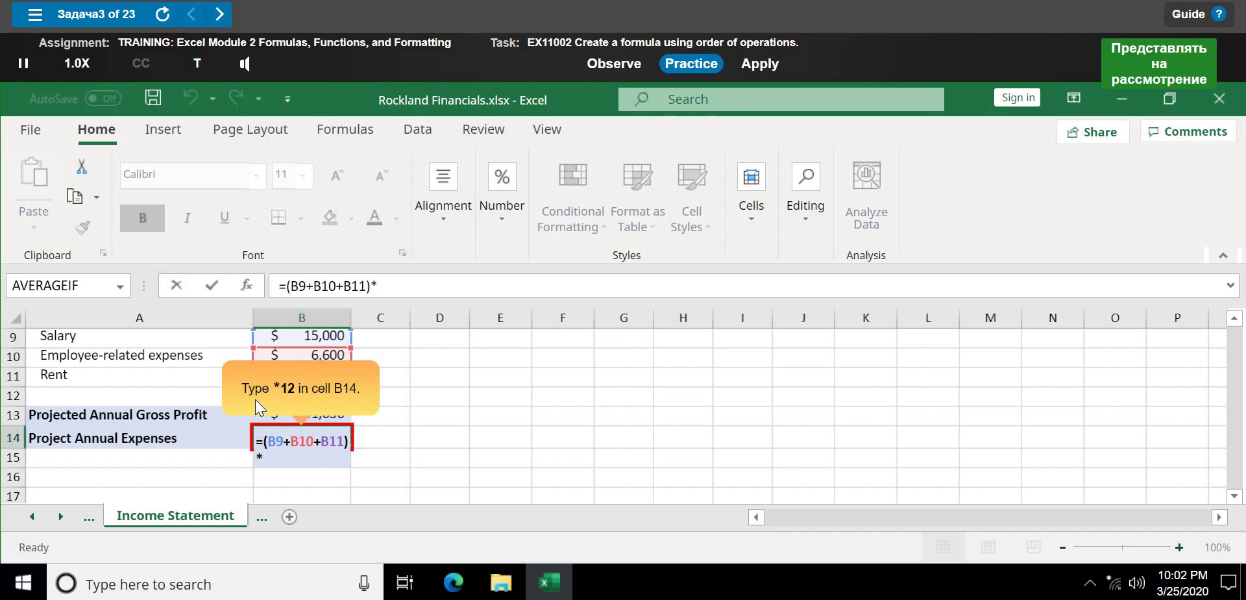
pyautogui.write('12')
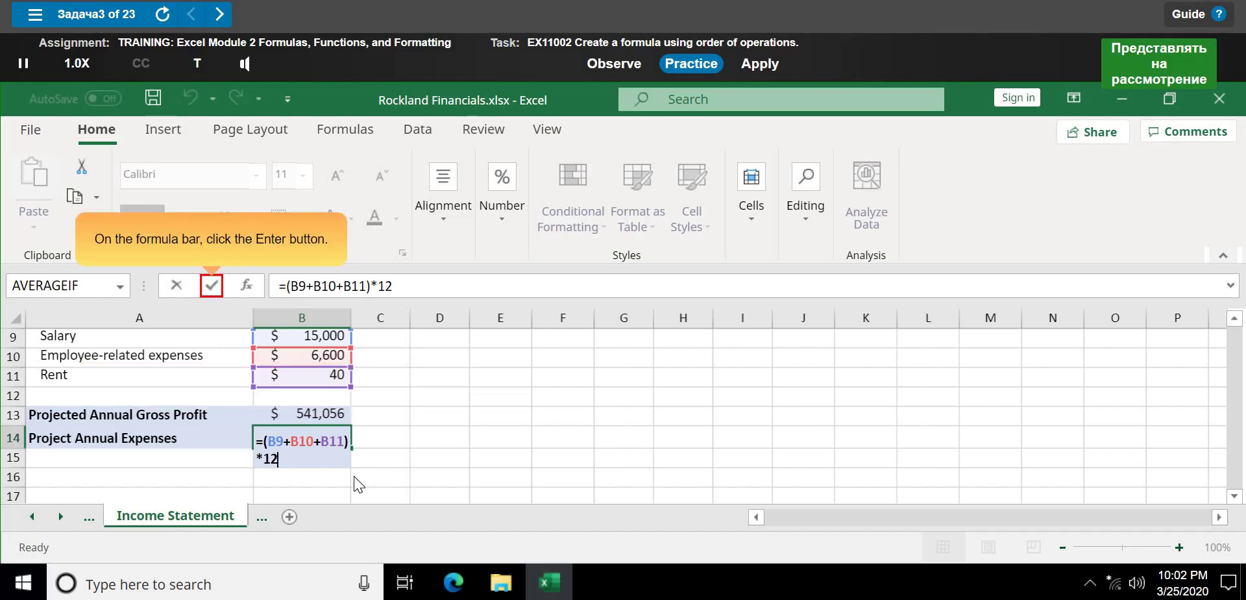
pyautogui.click(213, 285)
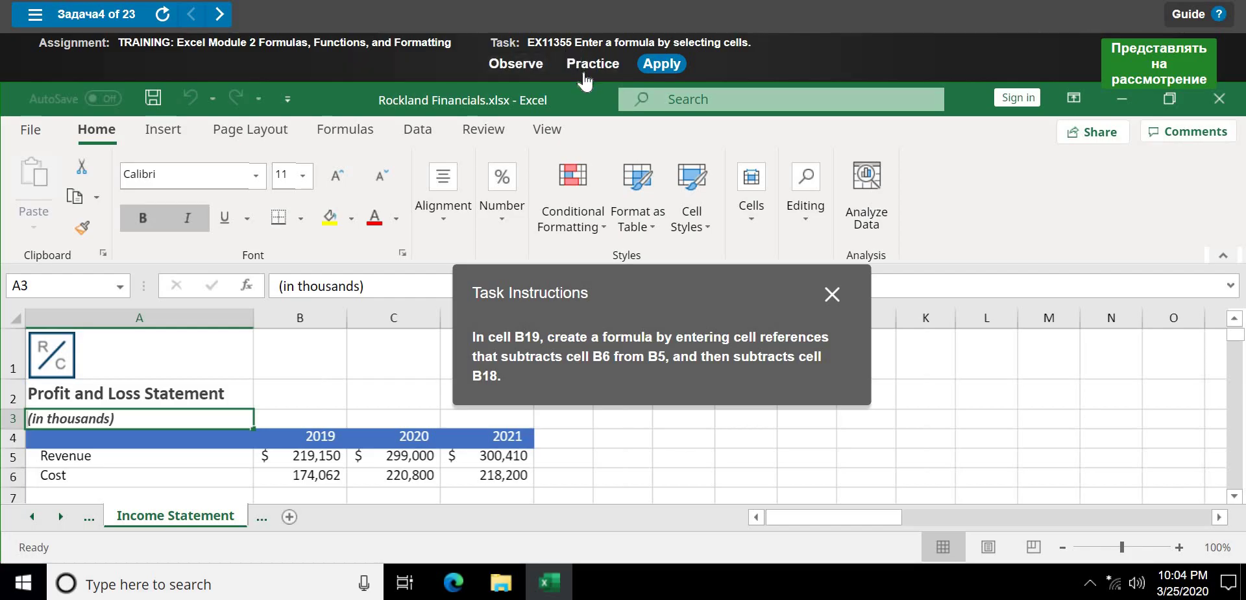
# - Switch task 4 to Practice mode and launch its walkthrough
pyautogui.click(584, 70)
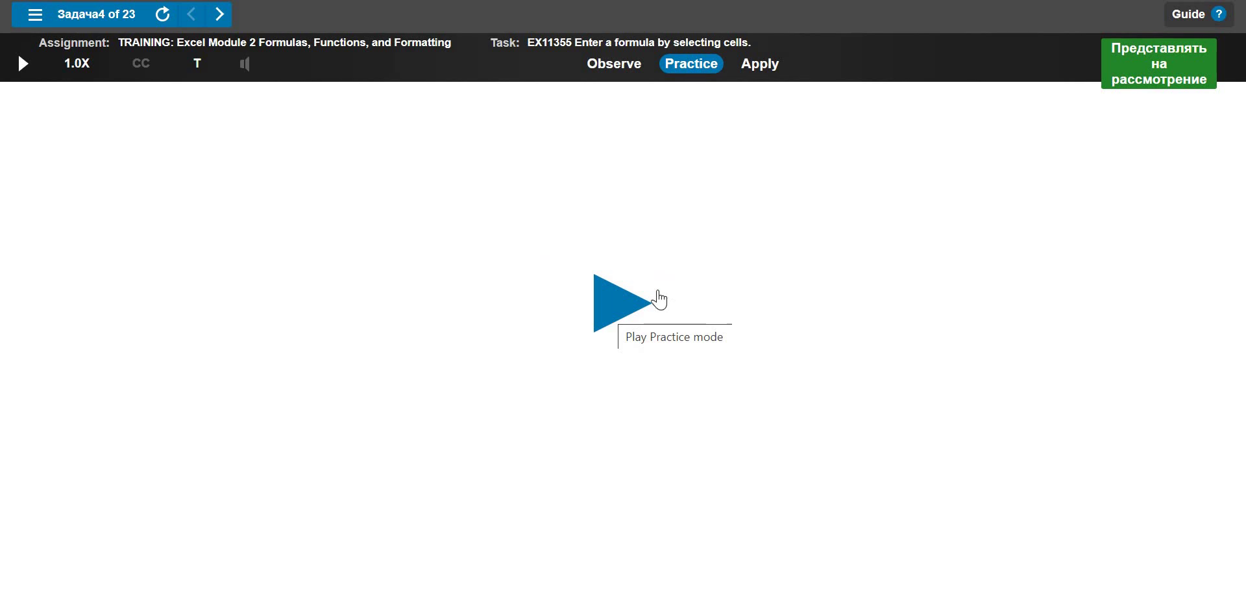
pyautogui.click(623, 277)
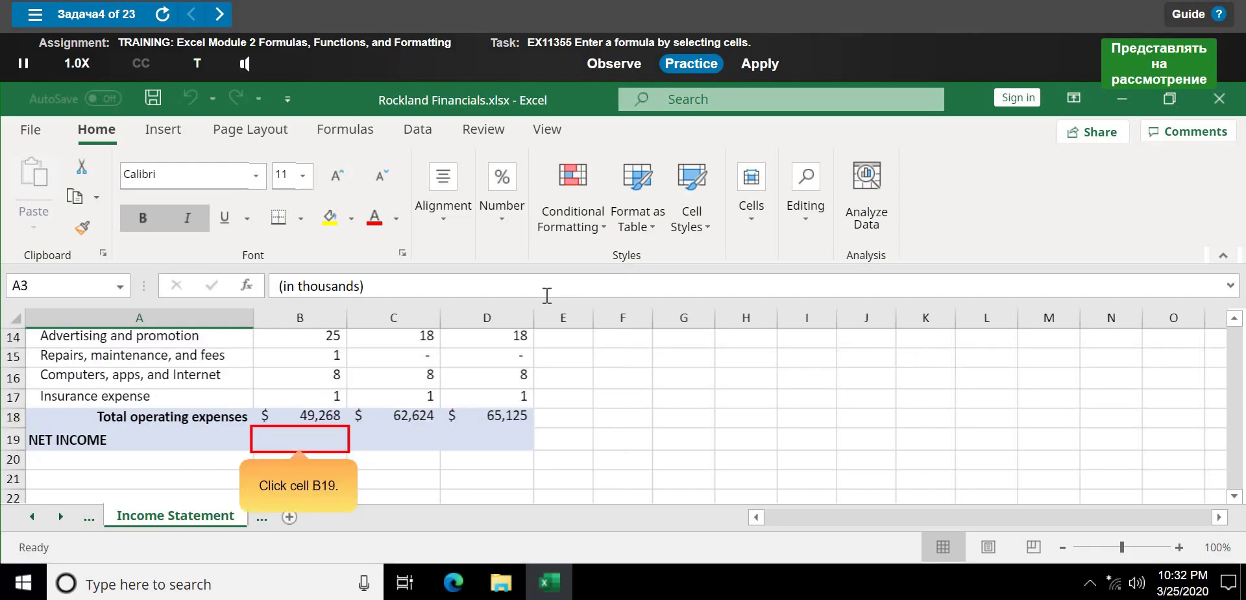
# - Start the NET INCOME formula in B19 as =B5- from the 2019 revenue cell
pyautogui.click(320, 443)
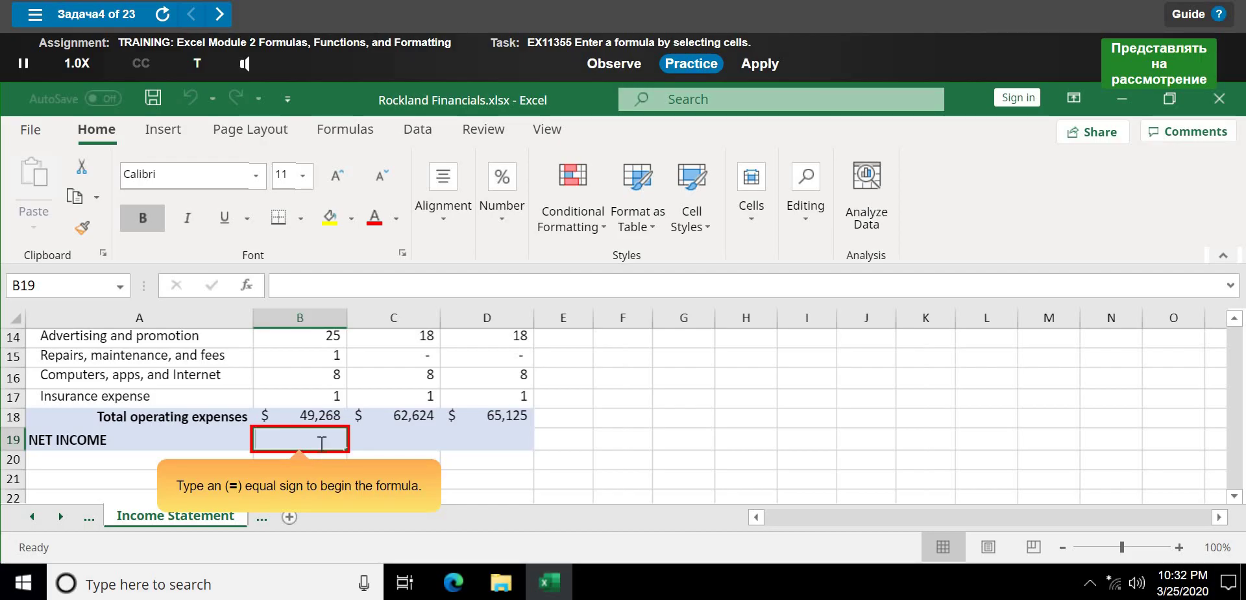
pyautogui.write('+')
pyautogui.press('BackSpace')
pyautogui.write('=')
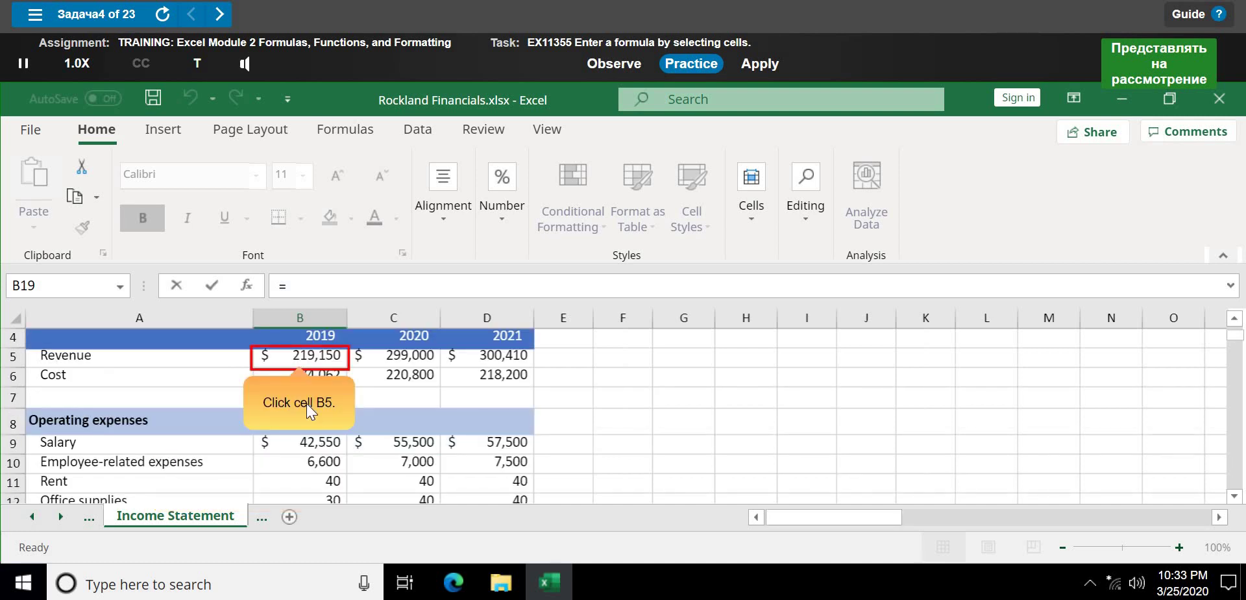
pyautogui.click(327, 361)
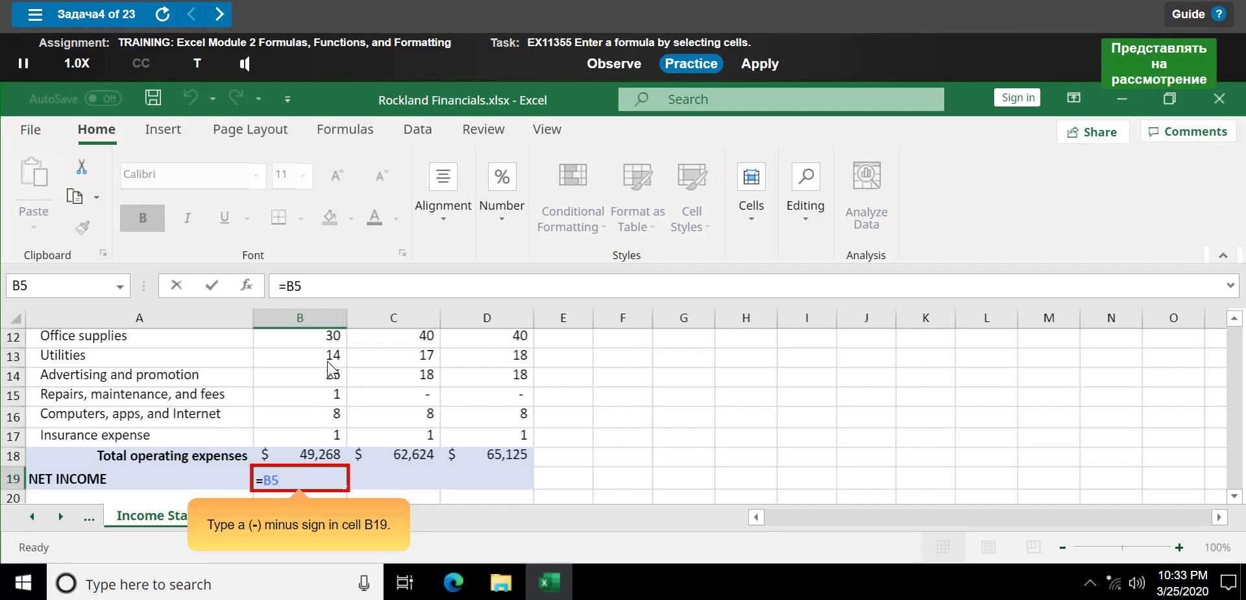
pyautogui.write('-')
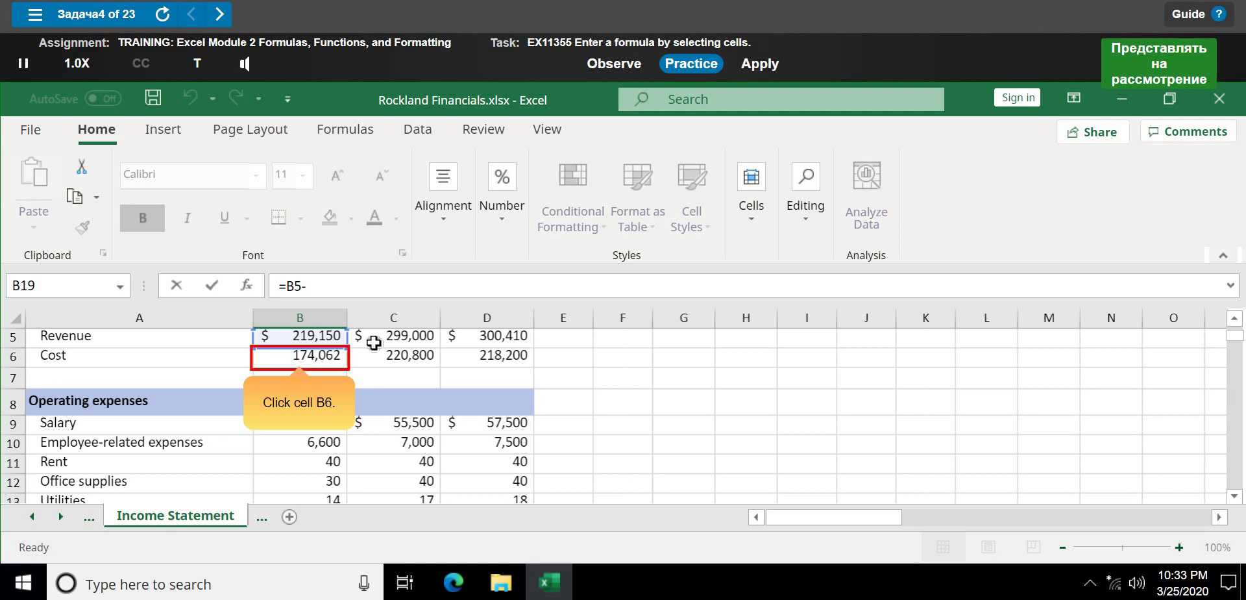
# - Add -B6 and -B18 to B19's formula, subtracting cost and total operating expenses
pyautogui.click(321, 361)
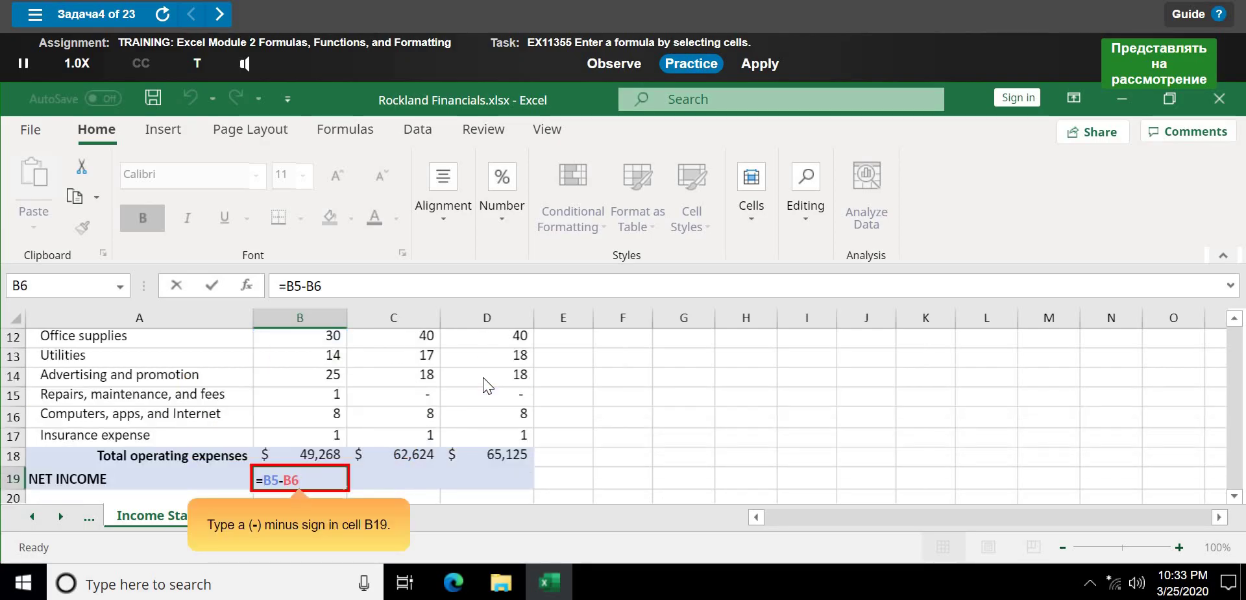
pyautogui.write('-')
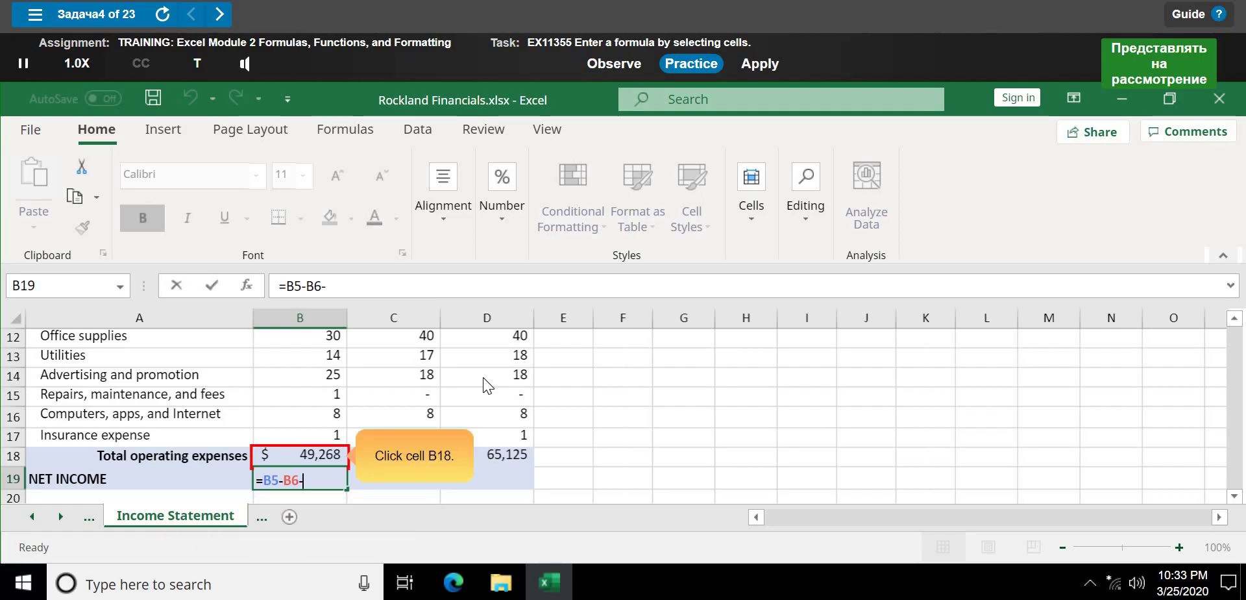
pyautogui.click(302, 458)
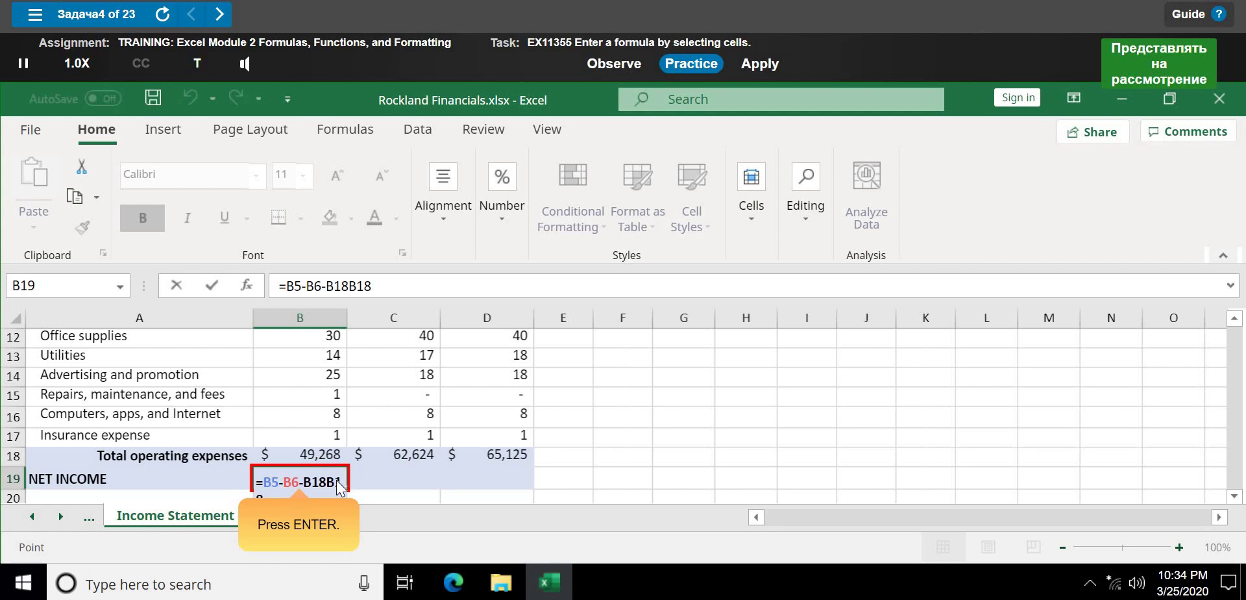
pyautogui.press('Return')
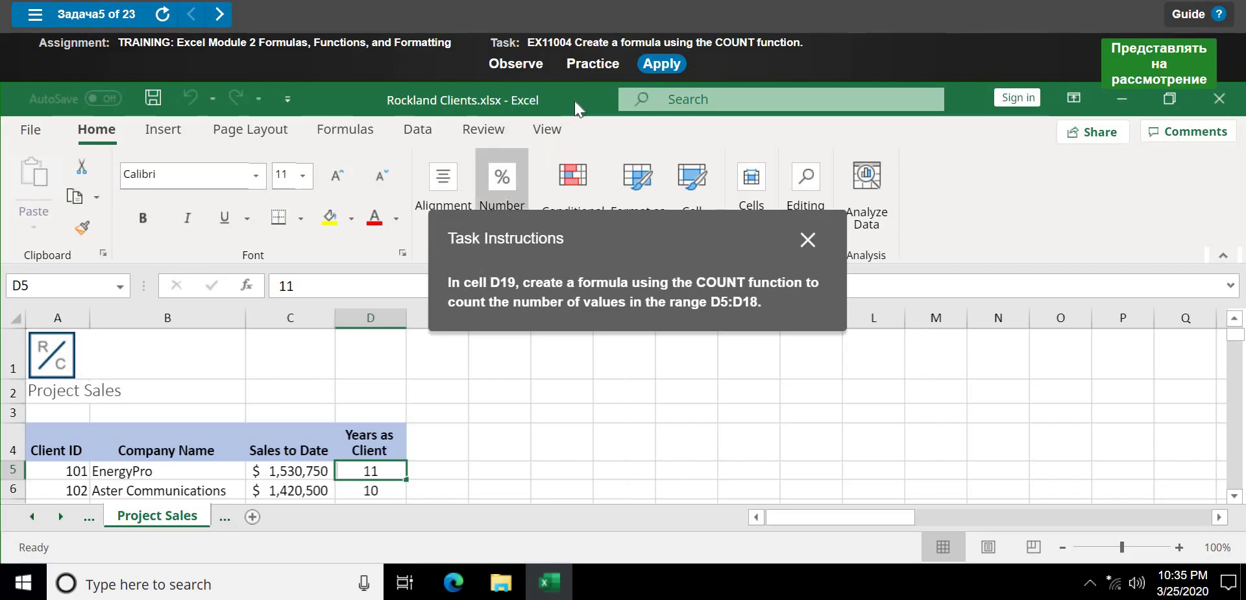
# - Switch the COUNT task to Practice mode and start its walkthrough
pyautogui.click(592, 64)
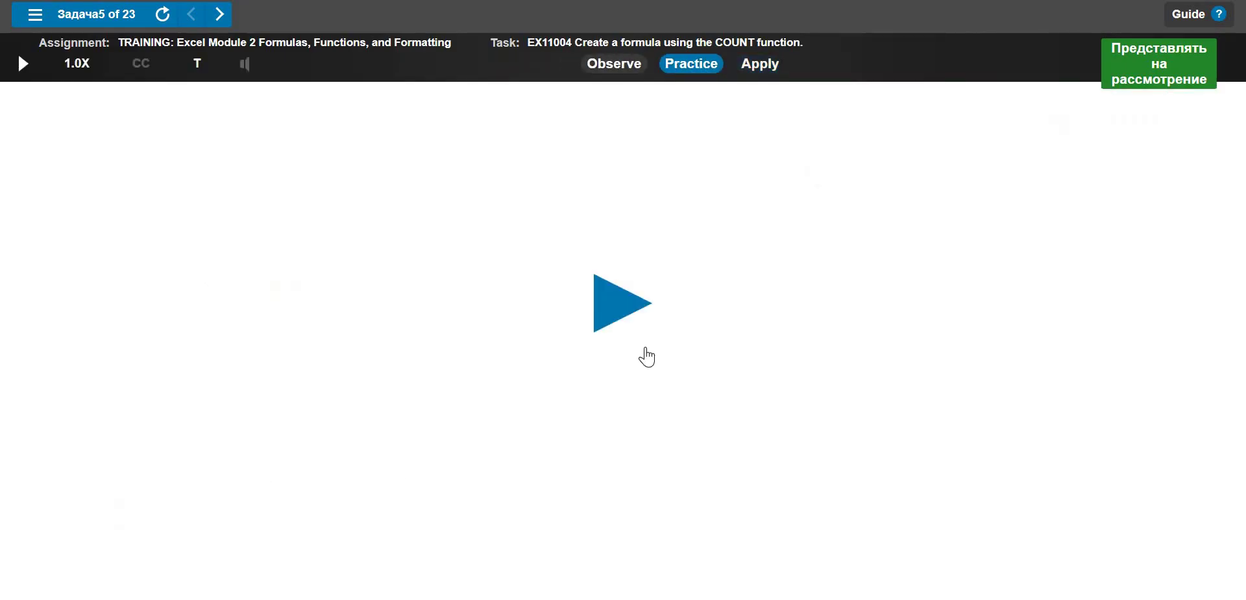
pyautogui.click(627, 302)
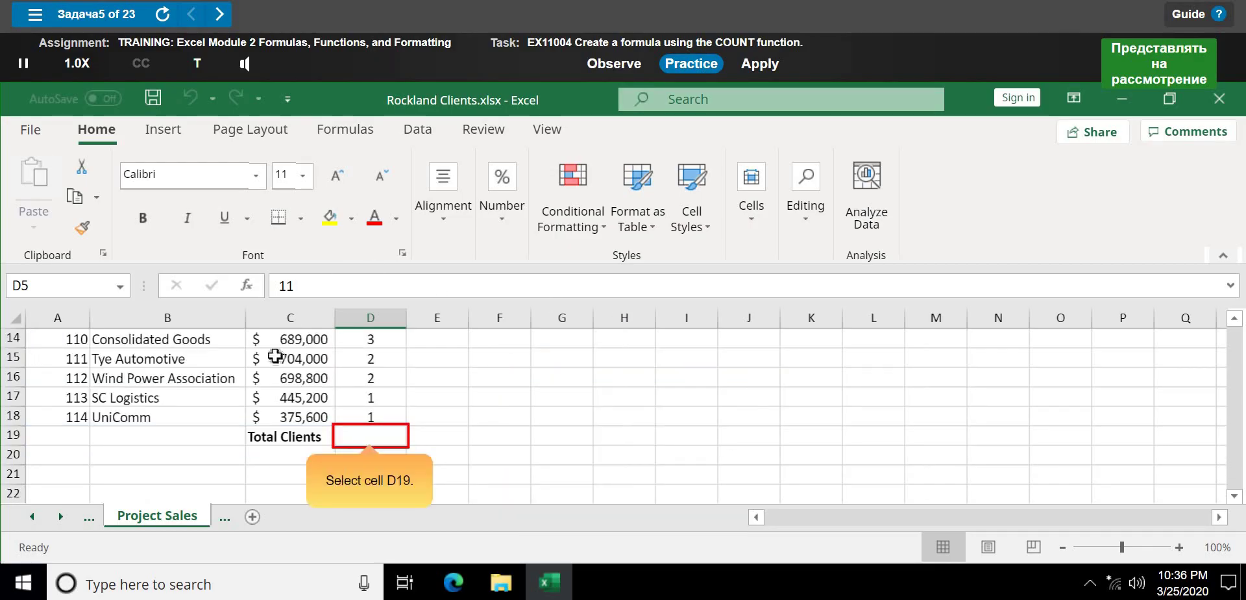
# - Select Total Clients cell D19 and begin the formula =COUNT(
pyautogui.click(366, 441)
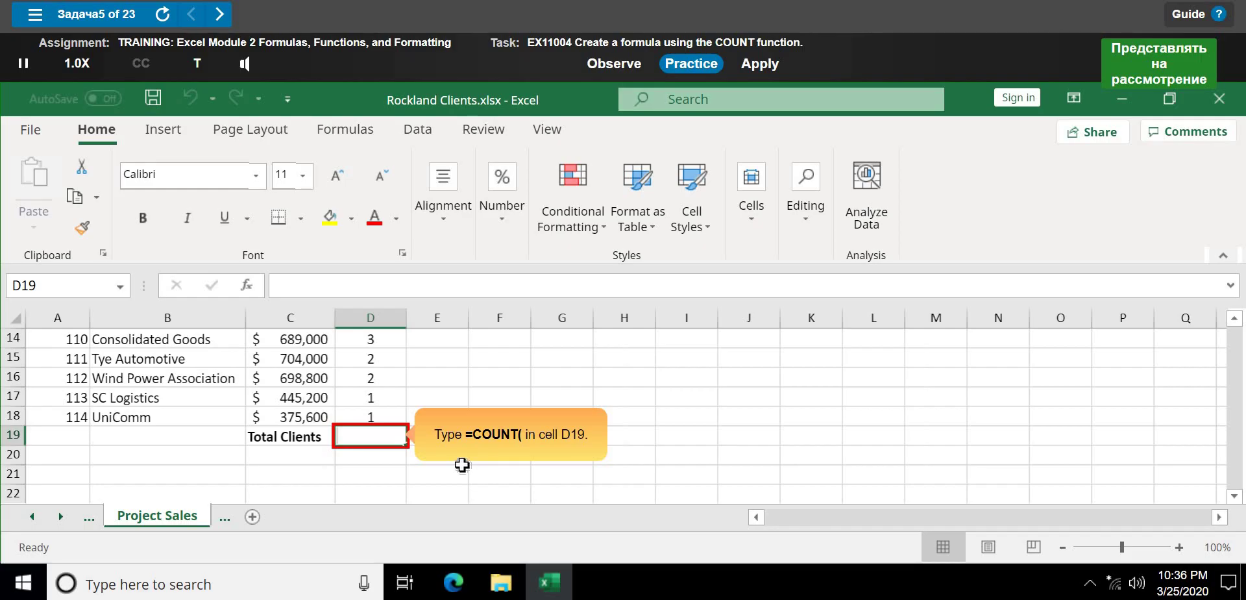
pyautogui.write('=')
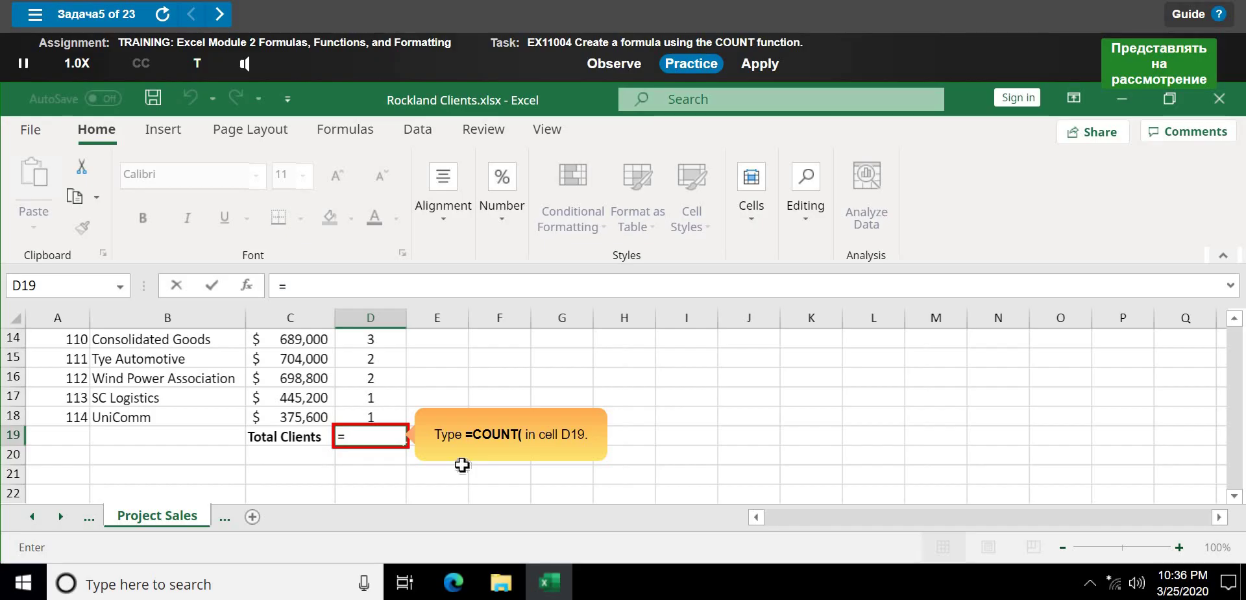
pyautogui.write('COUN')
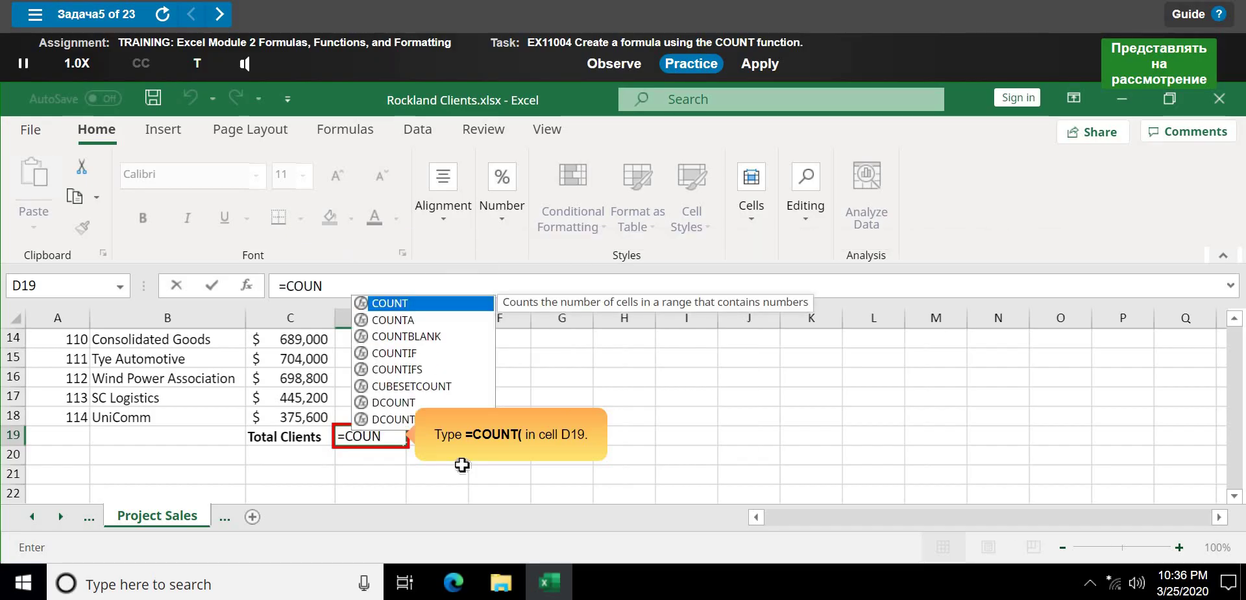
pyautogui.write('T')
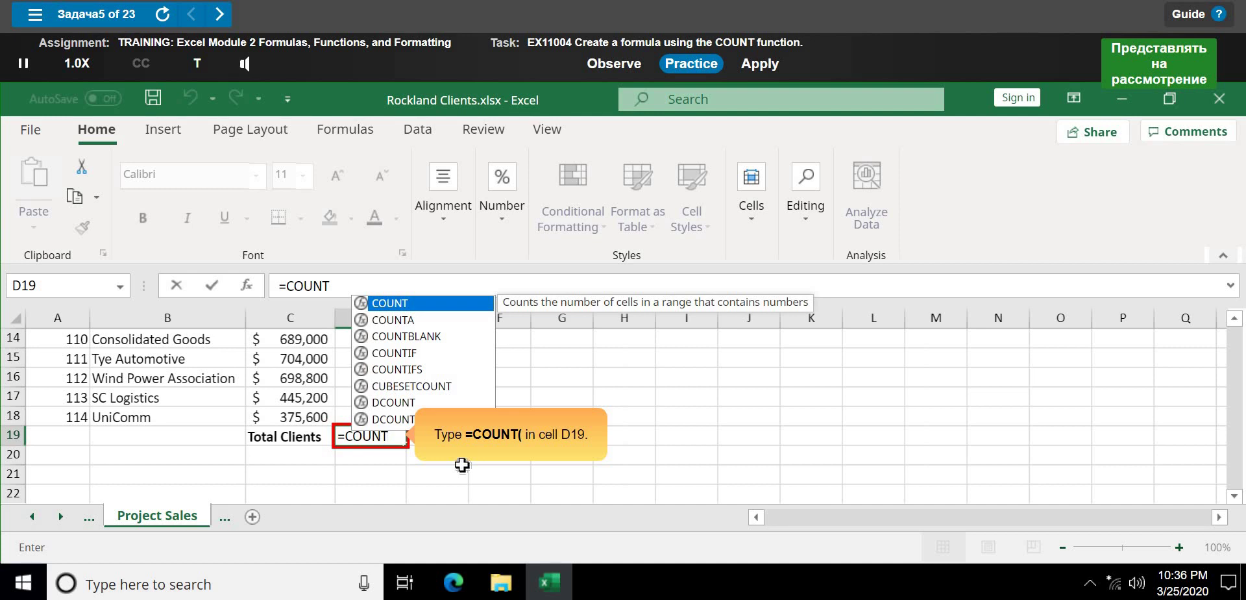
pyautogui.write('(')
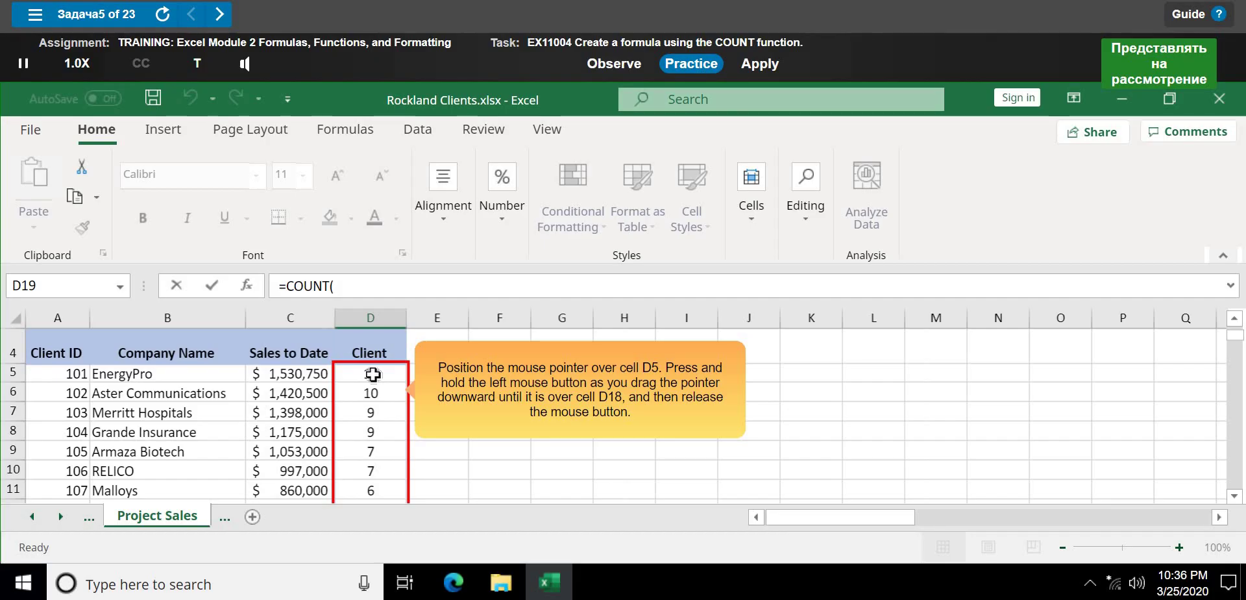
# - Complete =COUNT(D5:D18) in D19, returning 14, and finish the practice walkthrough
pyautogui.moveTo(373, 374)
pyautogui.mouseDown()
pyautogui.moveTo(370, 516)
pyautogui.moveTo(392, 240)
pyautogui.moveTo(387, 455)
pyautogui.moveTo(406, 295)
pyautogui.moveTo(380, 379)
pyautogui.mouseUp()
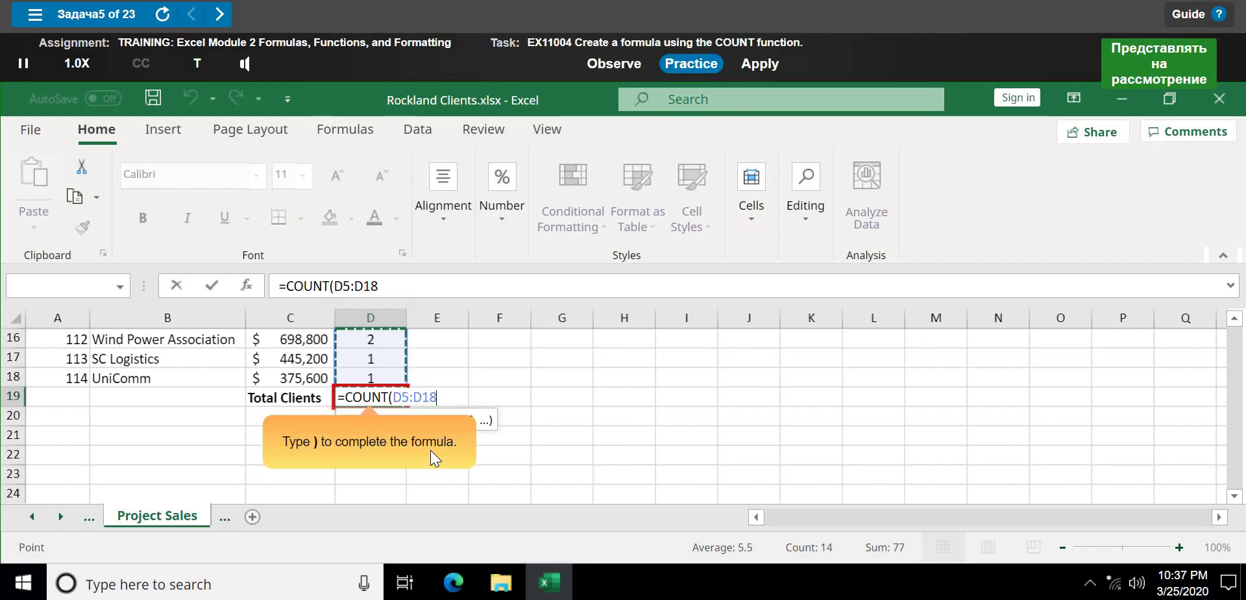
pyautogui.write(')')
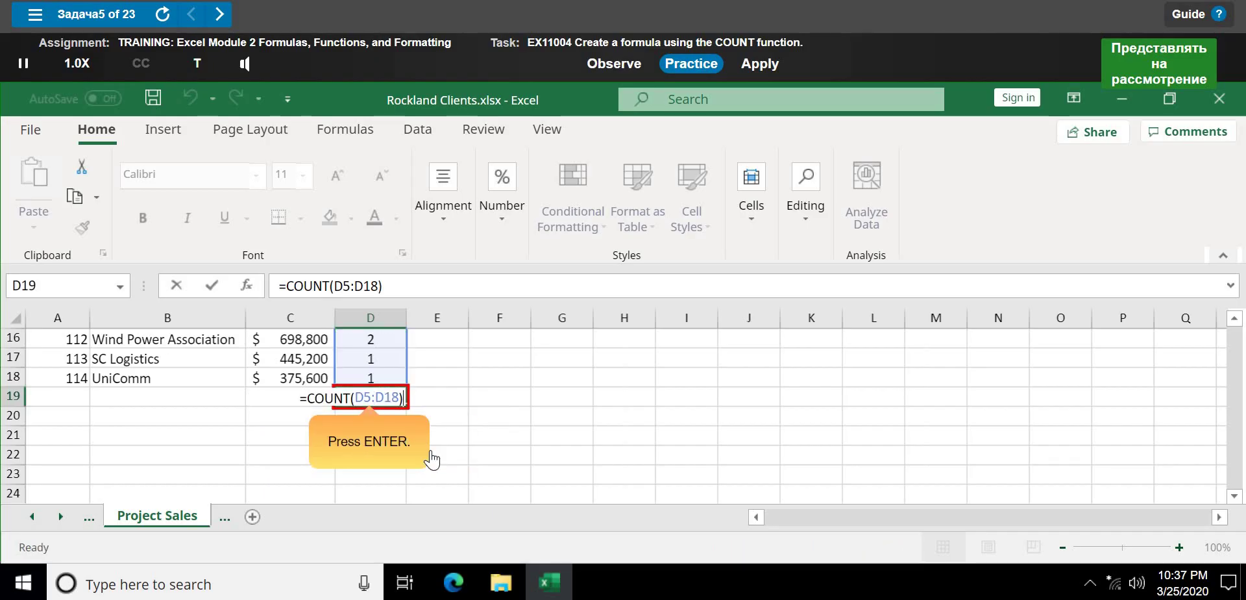
pyautogui.press('Return')
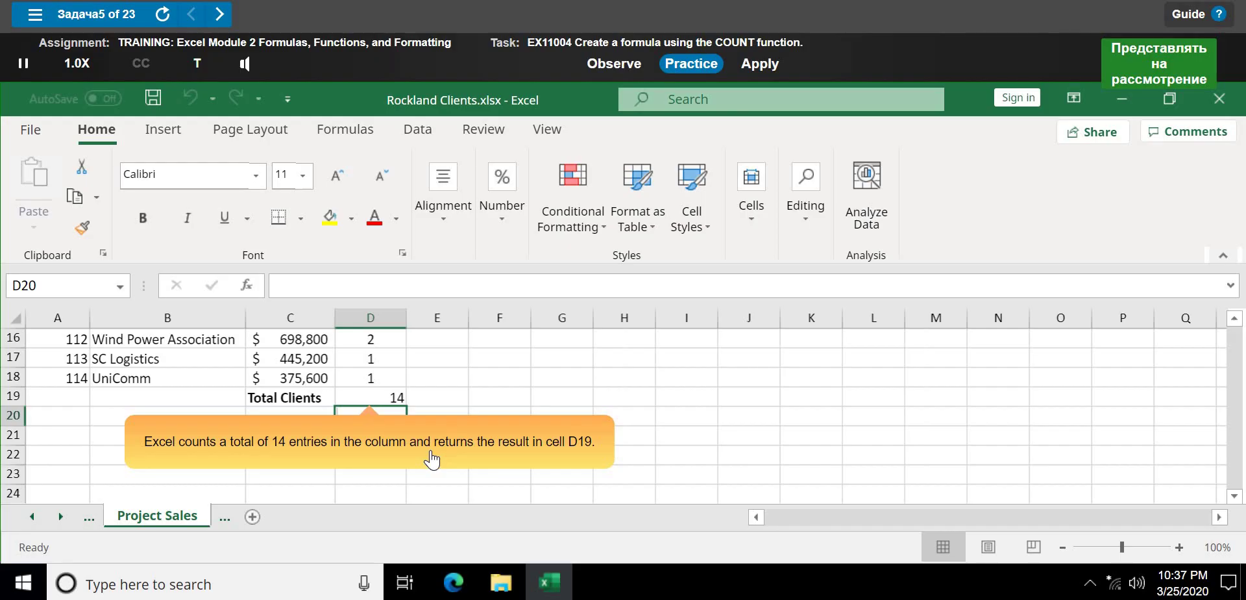
pyautogui.click(430, 453)
# - Rerun the COUNT task in practice mode and commit the D19 formula to complete it
pyautogui.click(717, 191)
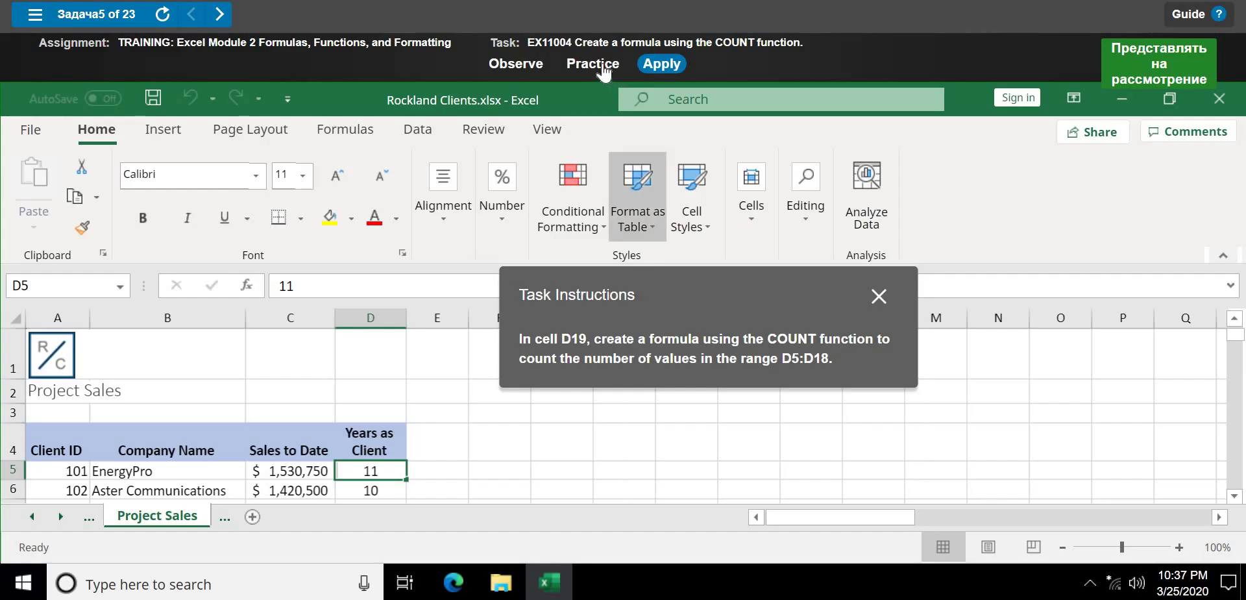
pyautogui.click(603, 68)
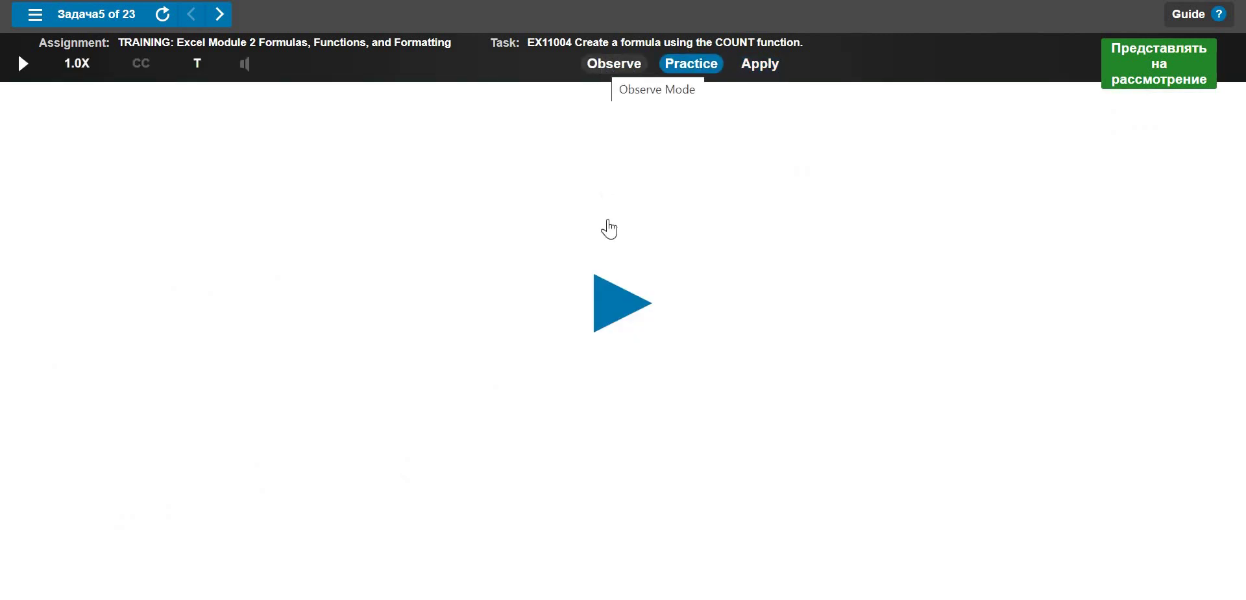
pyautogui.click(620, 279)
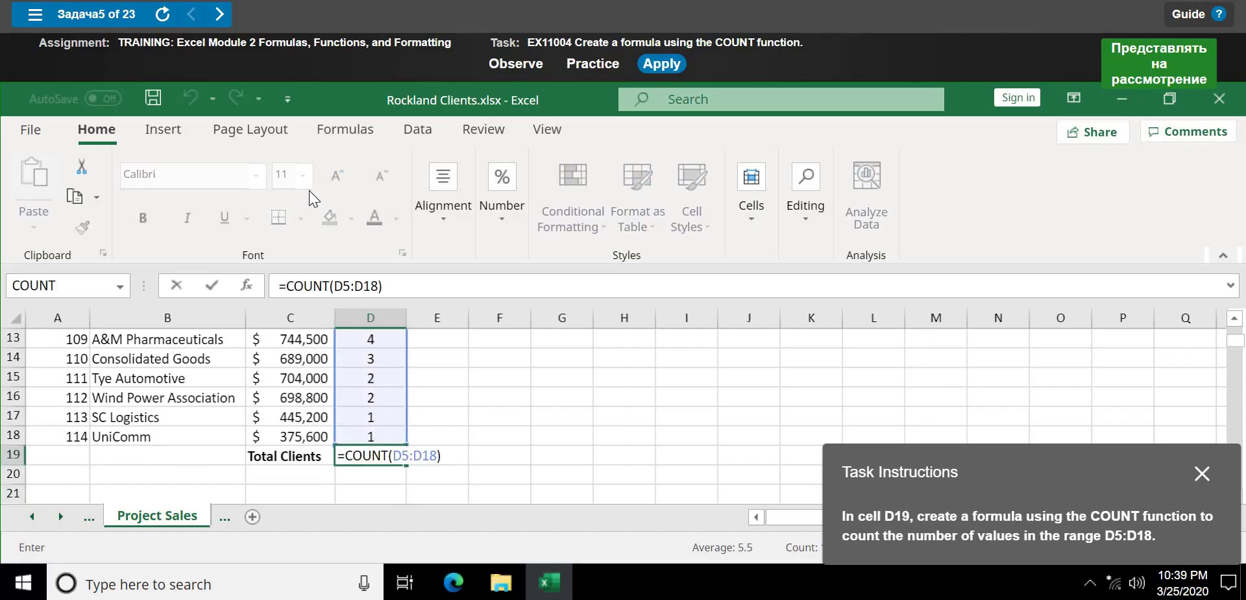
pyautogui.press('Return')
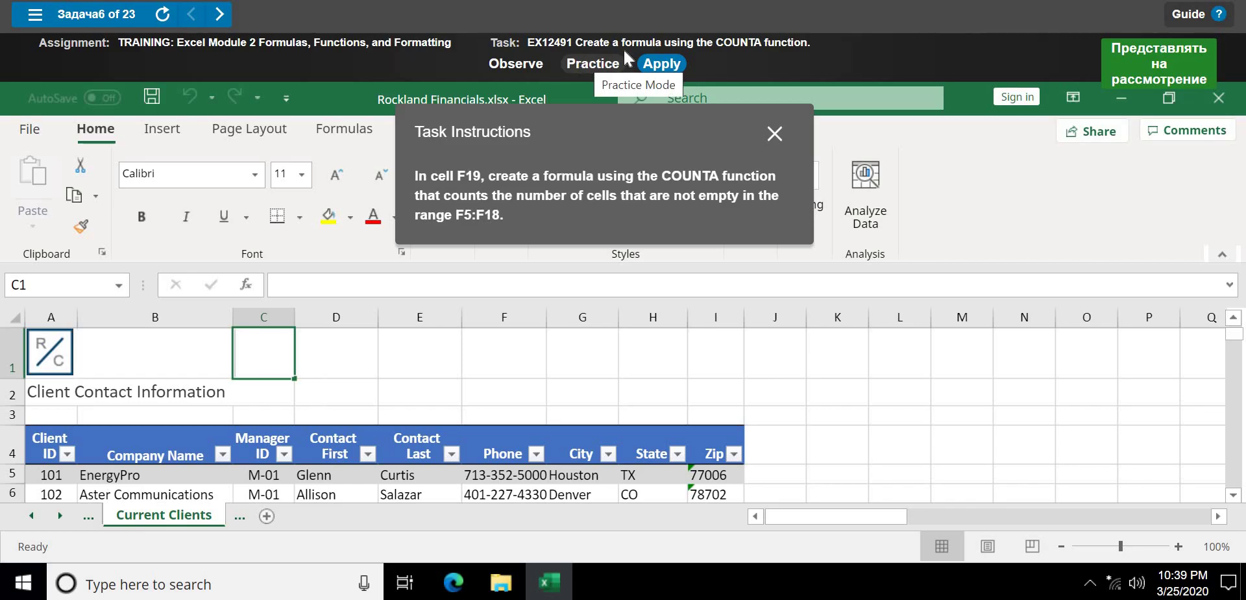
# - Start the COUNTA task's practice walkthrough and select target cell F19
pyautogui.click(592, 64)
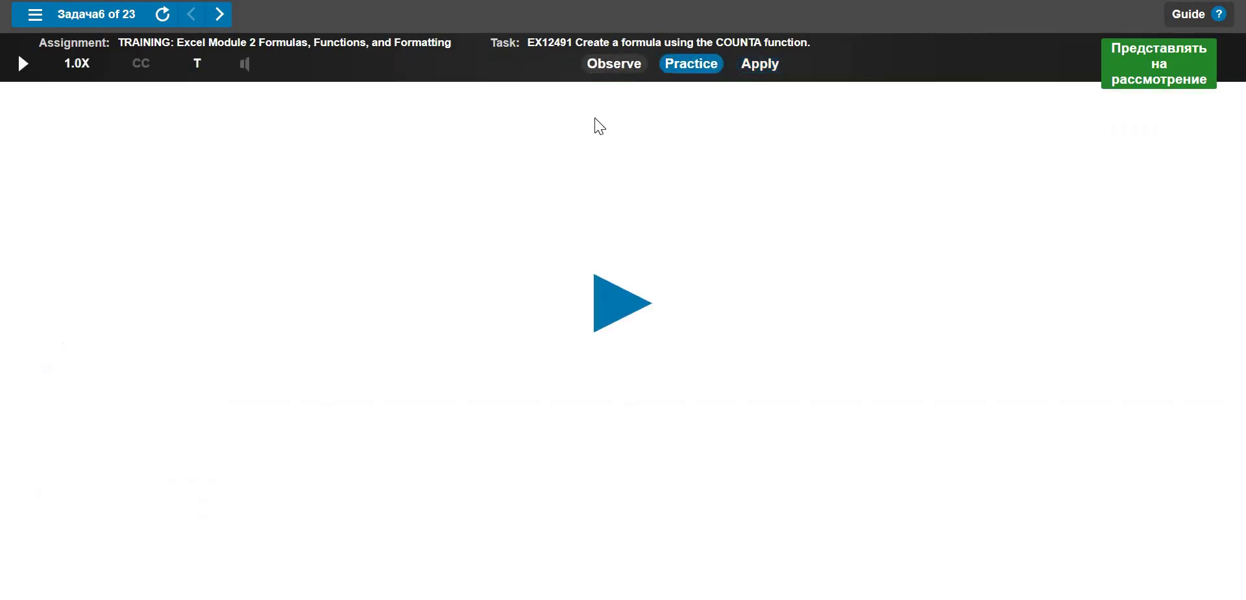
pyautogui.click(607, 297)
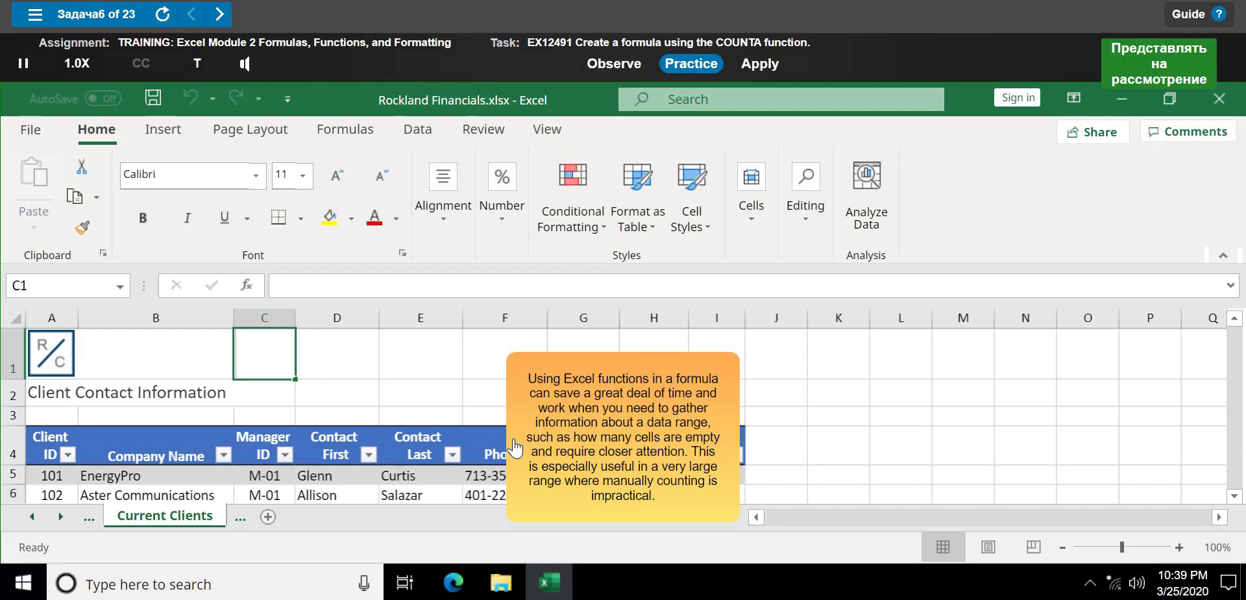
pyautogui.click(513, 440)
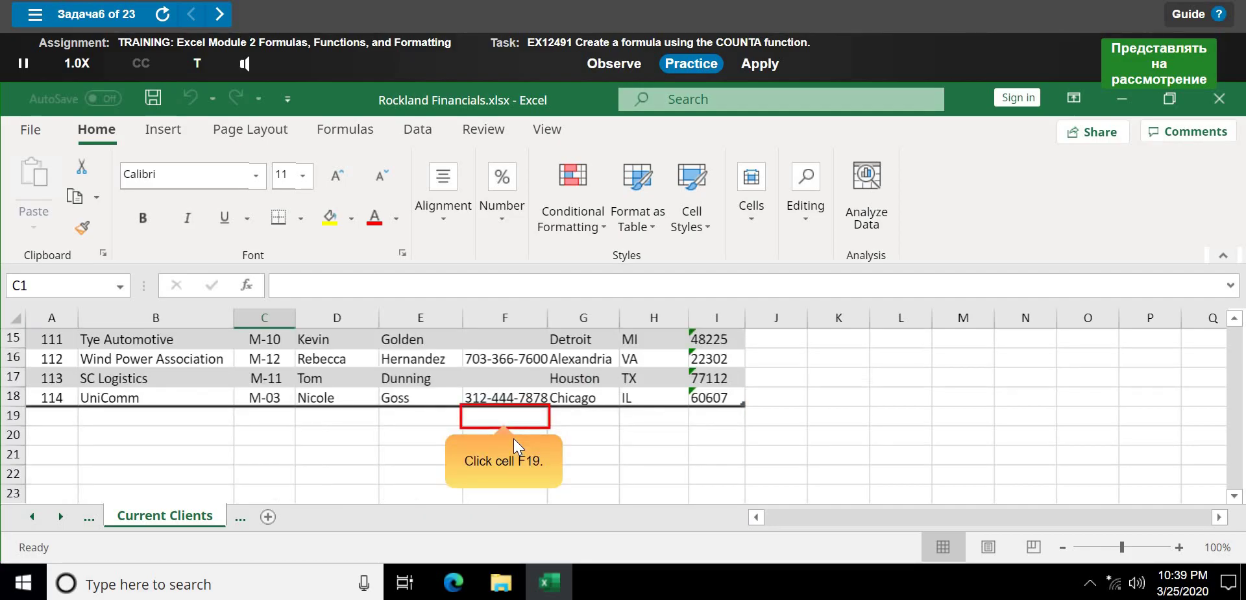
pyautogui.click(476, 402)
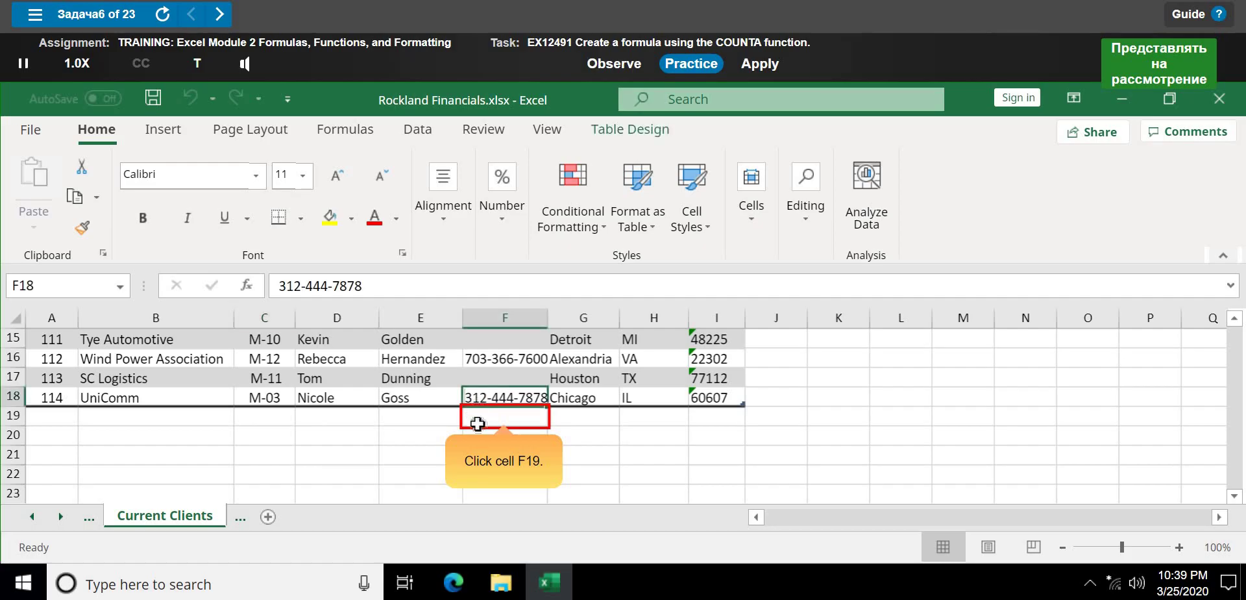
pyautogui.click(477, 425)
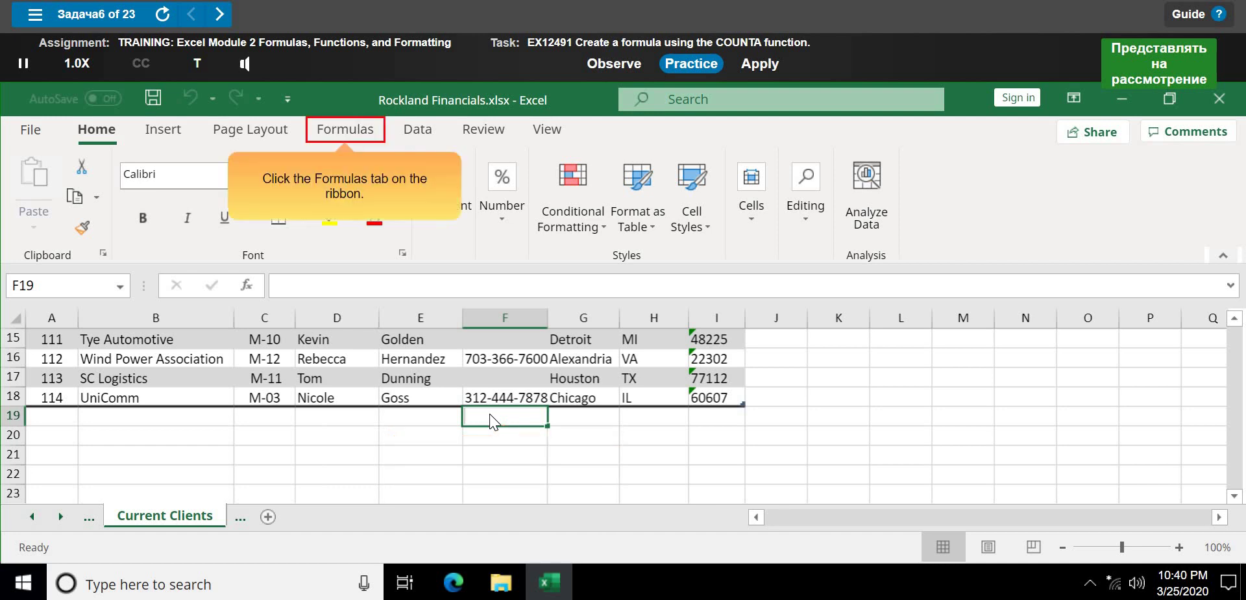
# - Open More Functions on the Formulas tab to reveal the Statistical category
pyautogui.click(353, 135)
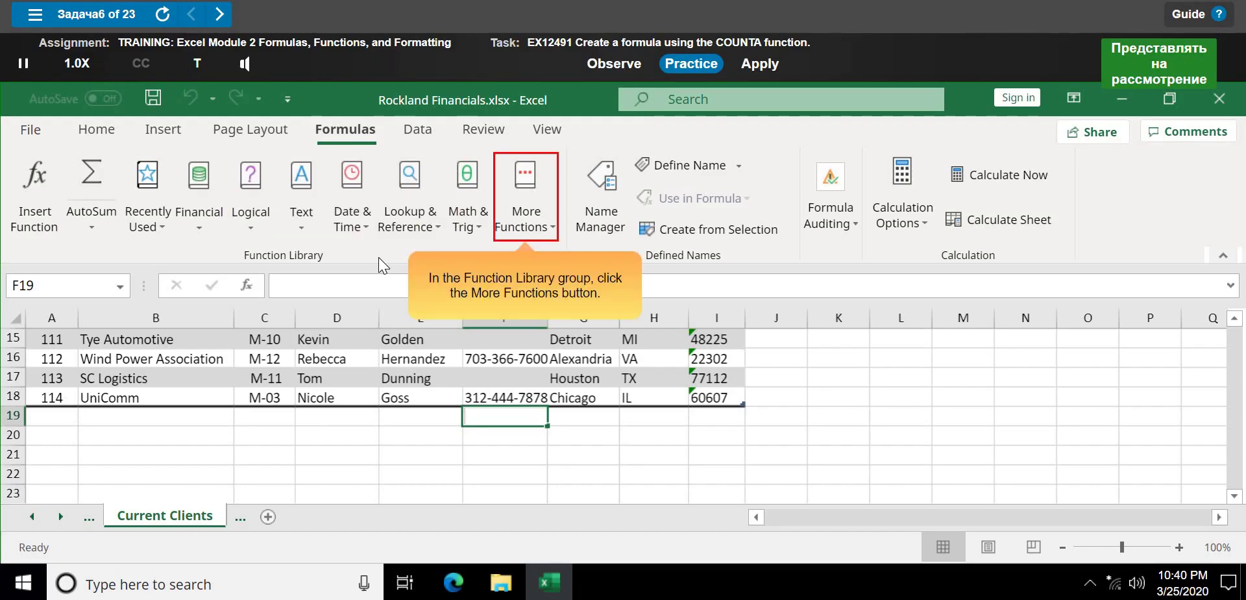
pyautogui.click(548, 200)
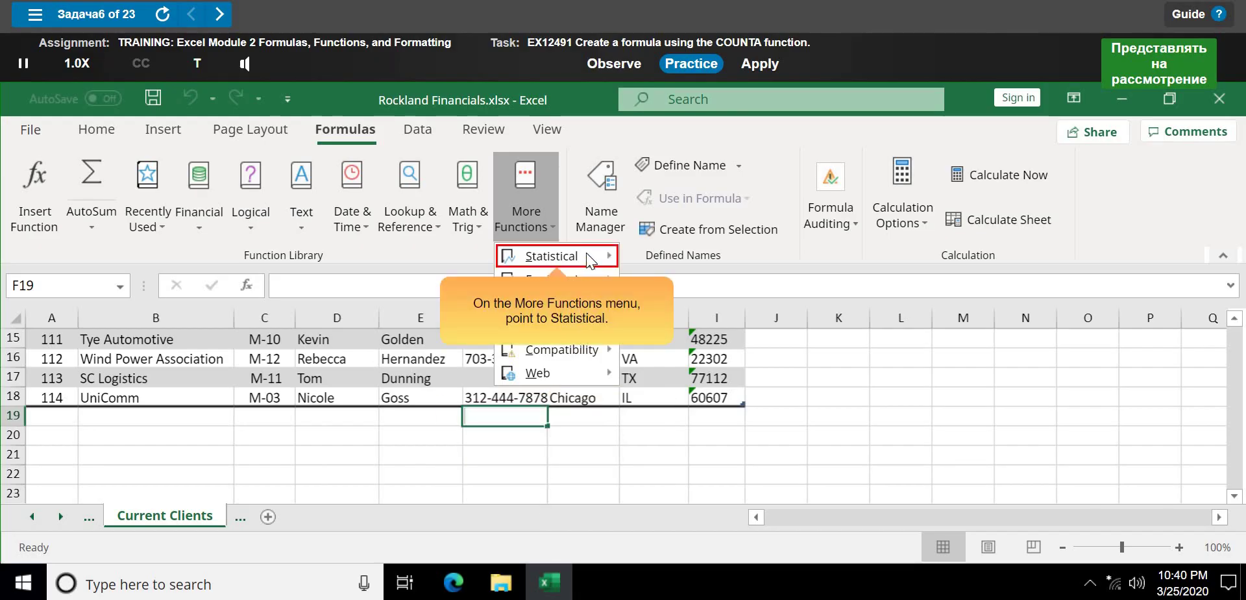
pyautogui.moveTo(586, 252)
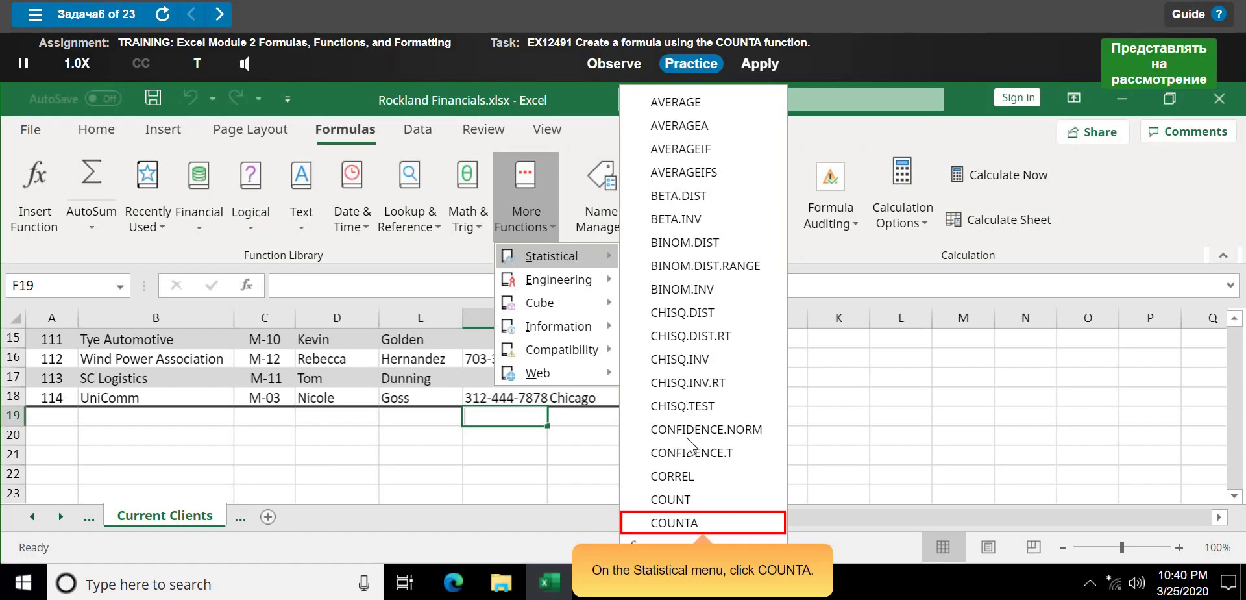
# - Insert COUNTA into F19 with Value1 F5:F18, returning 11
pyautogui.click(644, 522)
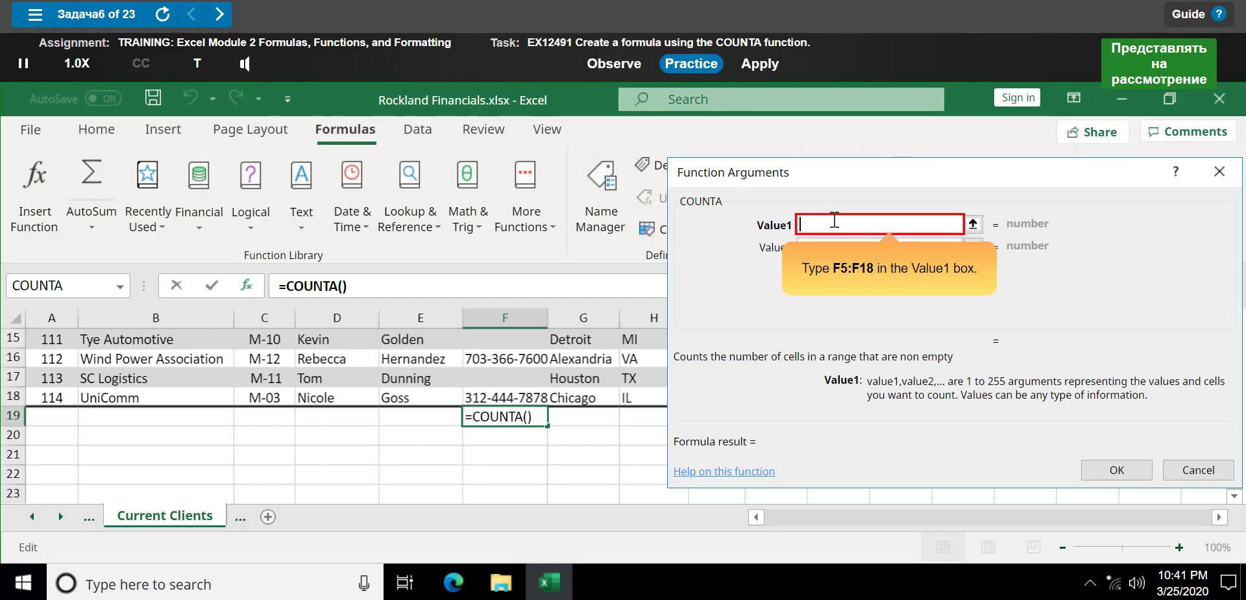
pyautogui.write('F5')
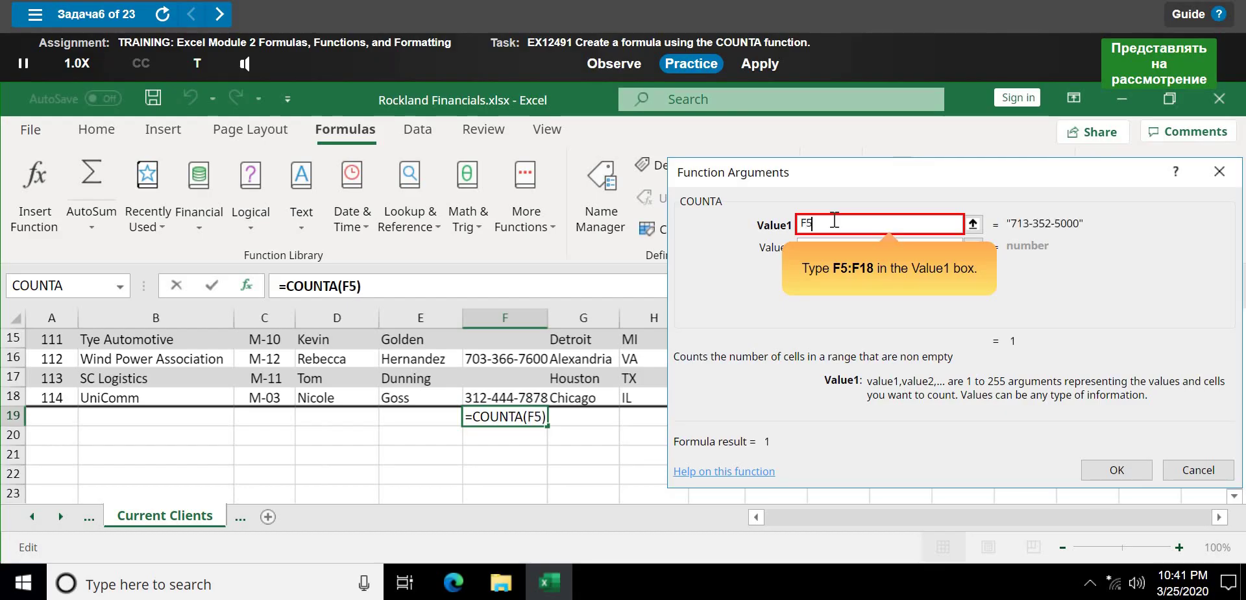
pyautogui.write(':')
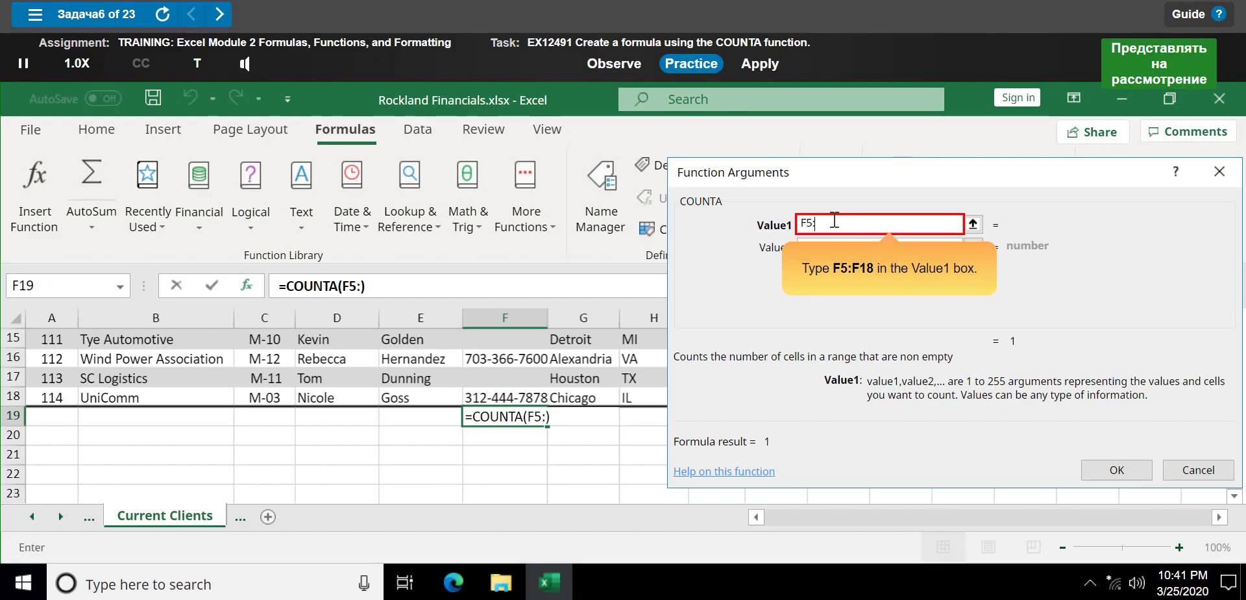
pyautogui.write('F')
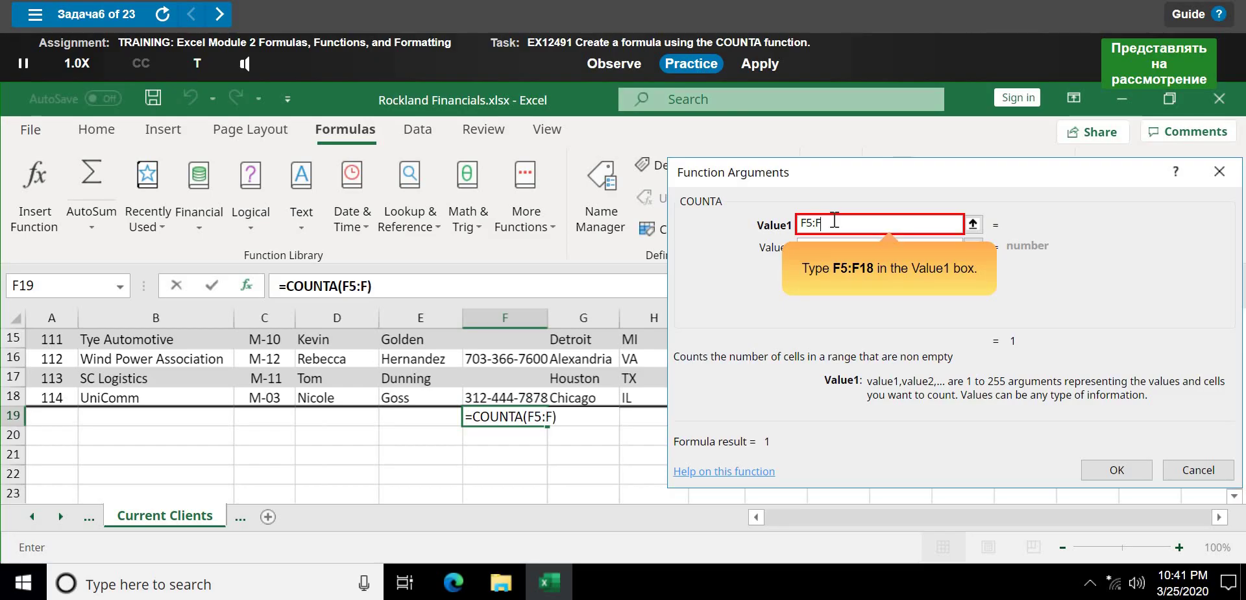
pyautogui.write('18')
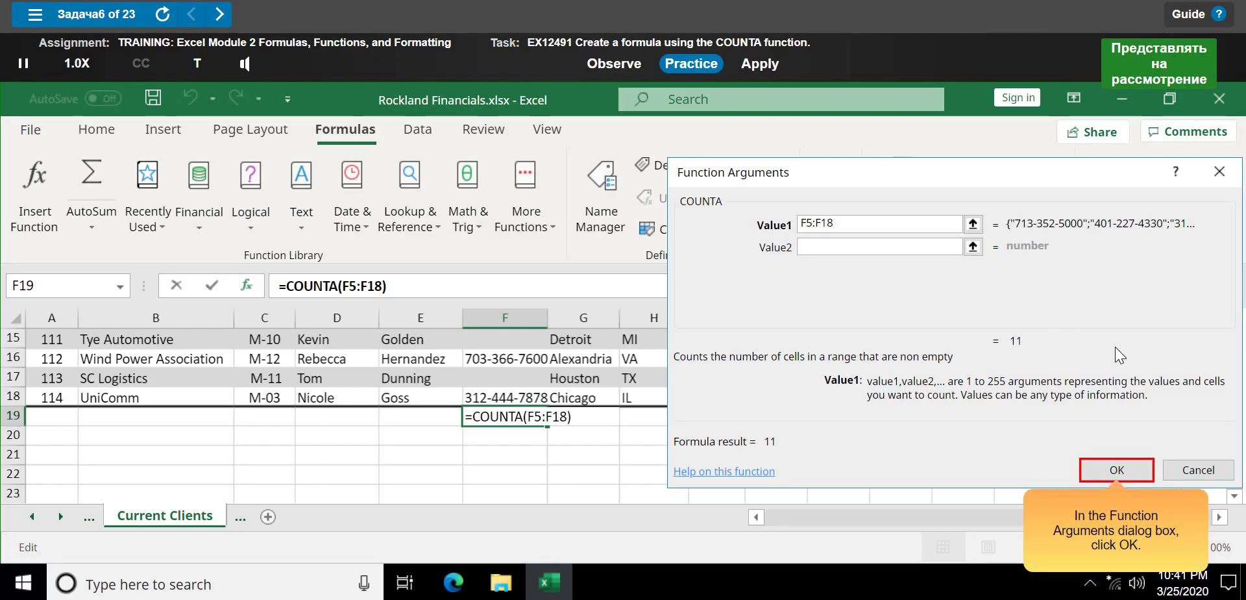
pyautogui.click(1135, 473)
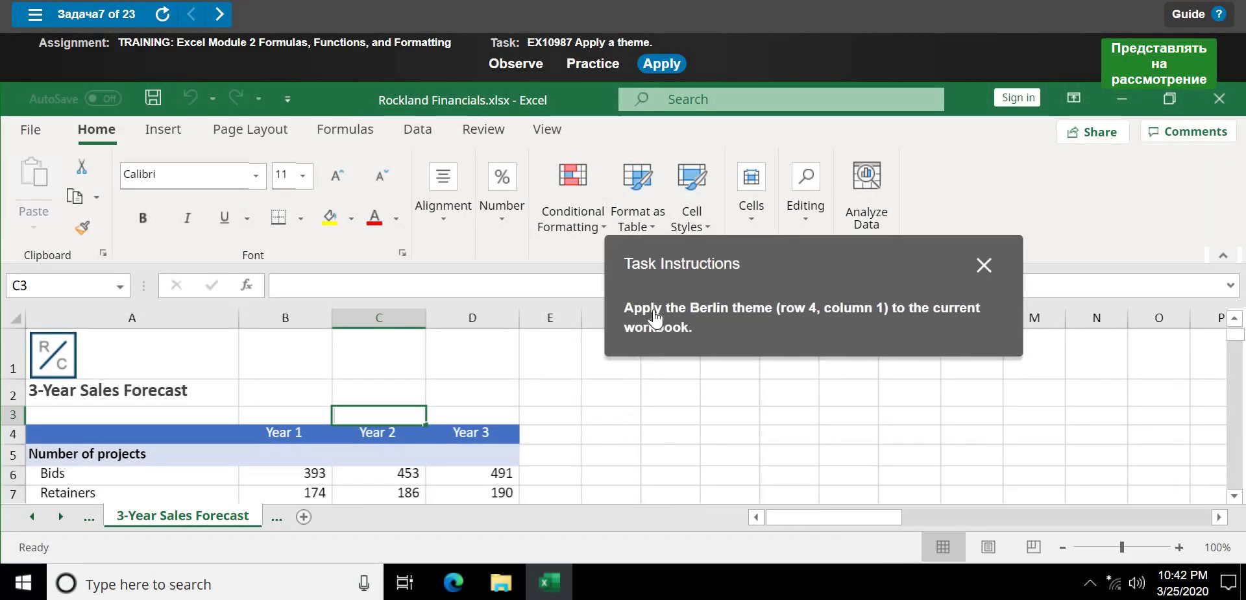
# - Apply the Berlin theme to the 3-Year Sales Forecast workbook in practice mode
pyautogui.click(598, 65)
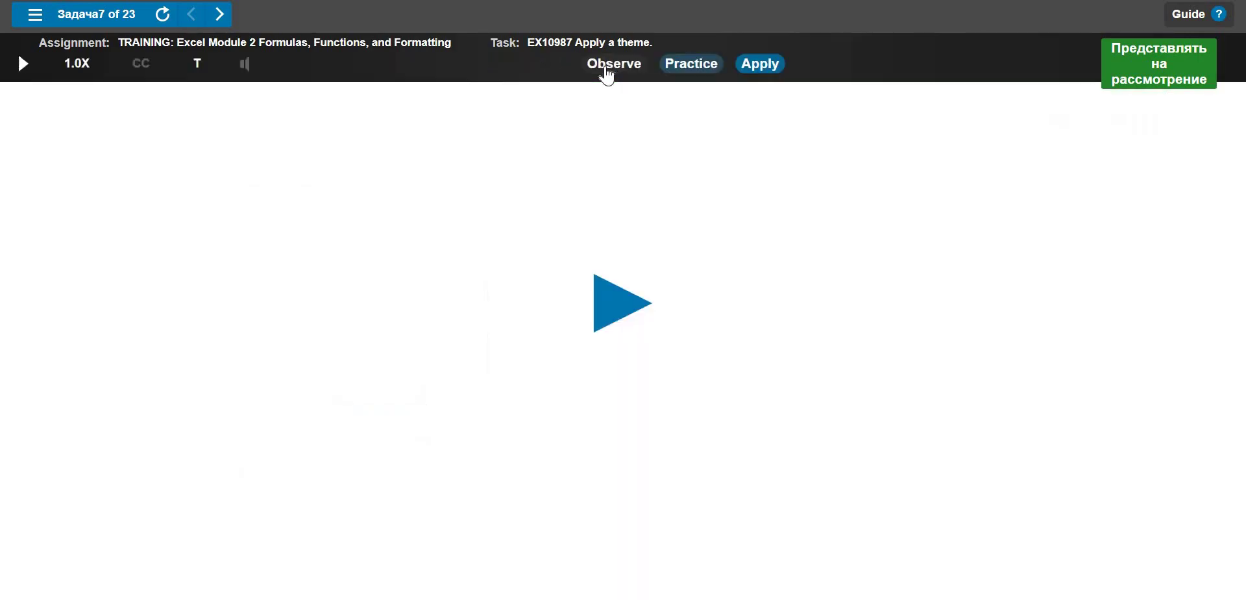
pyautogui.click(616, 296)
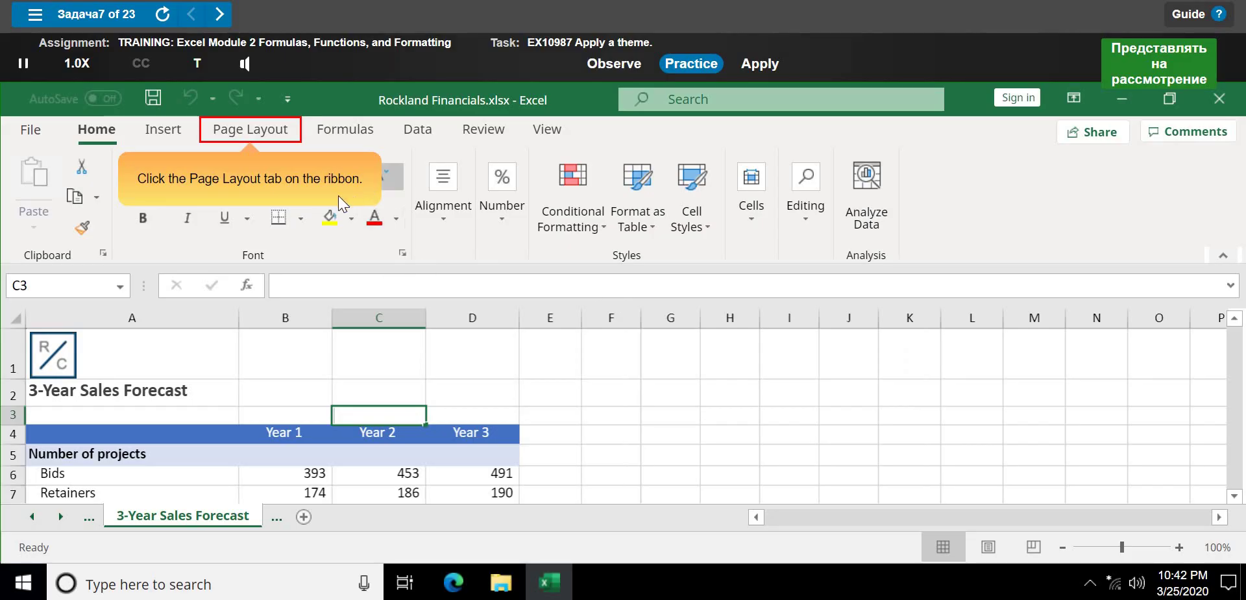
pyautogui.click(243, 126)
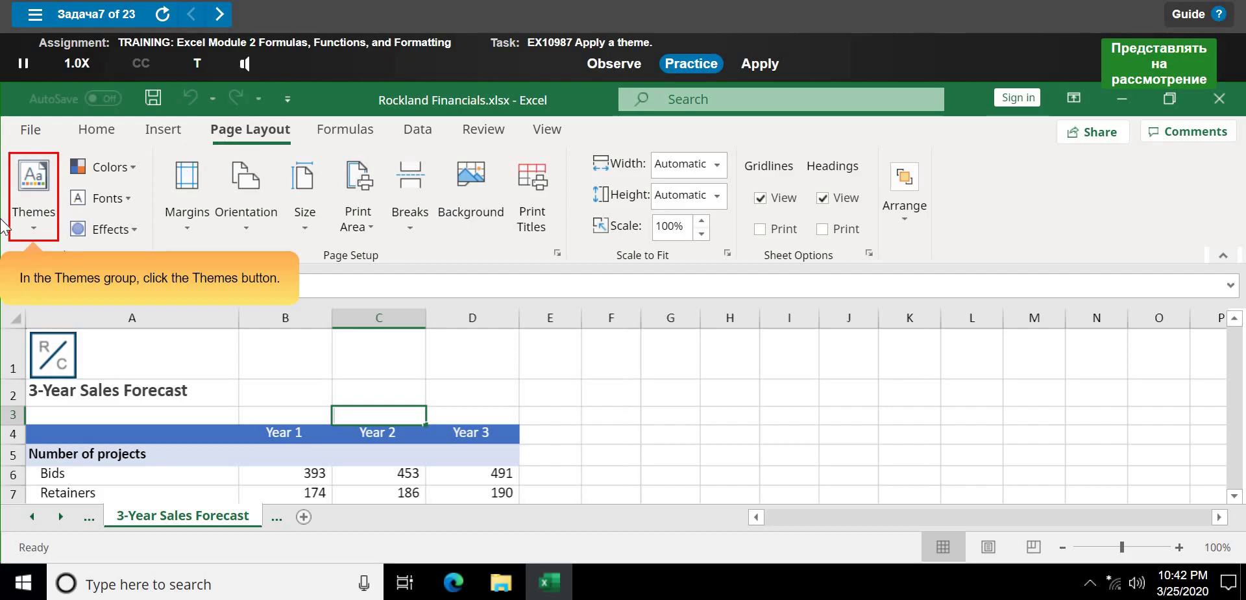
pyautogui.click(37, 220)
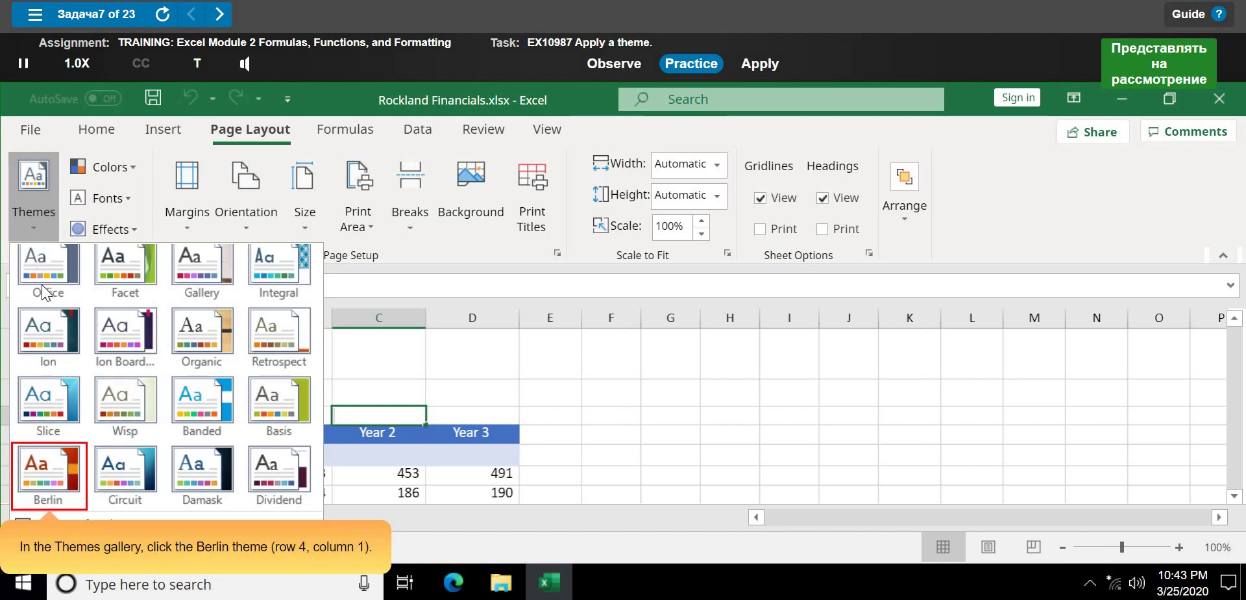
pyautogui.click(32, 480)
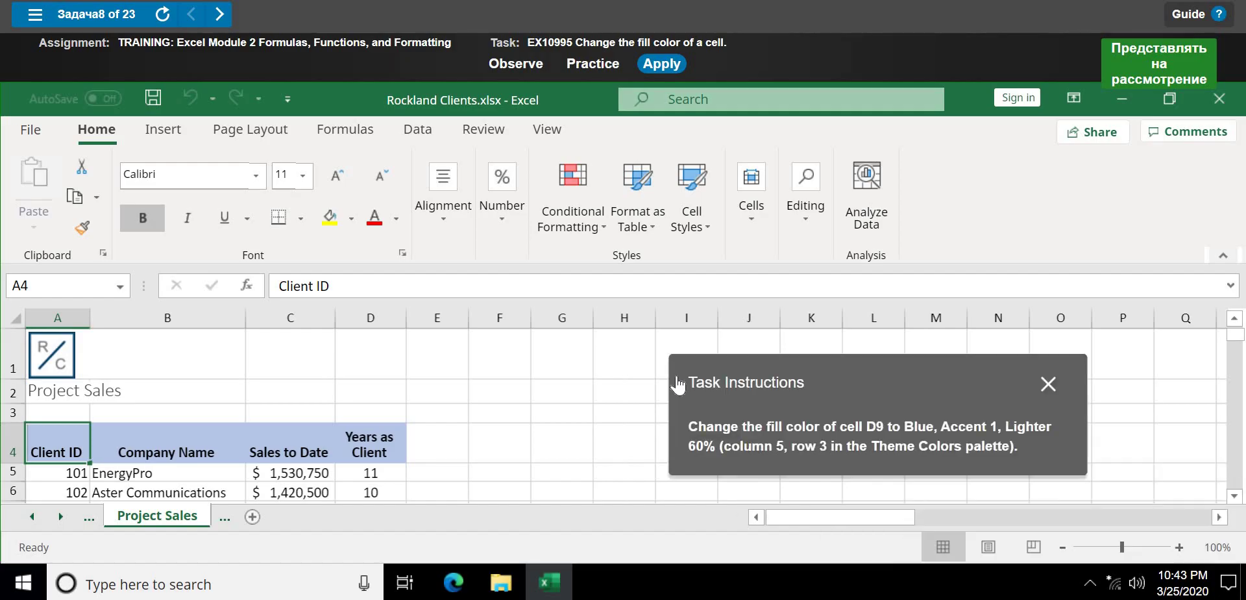
# - Fill cell D9 with Blue, Accent 1, Lighter 60% in practice mode
pyautogui.click(579, 65)
pyautogui.click(620, 280)
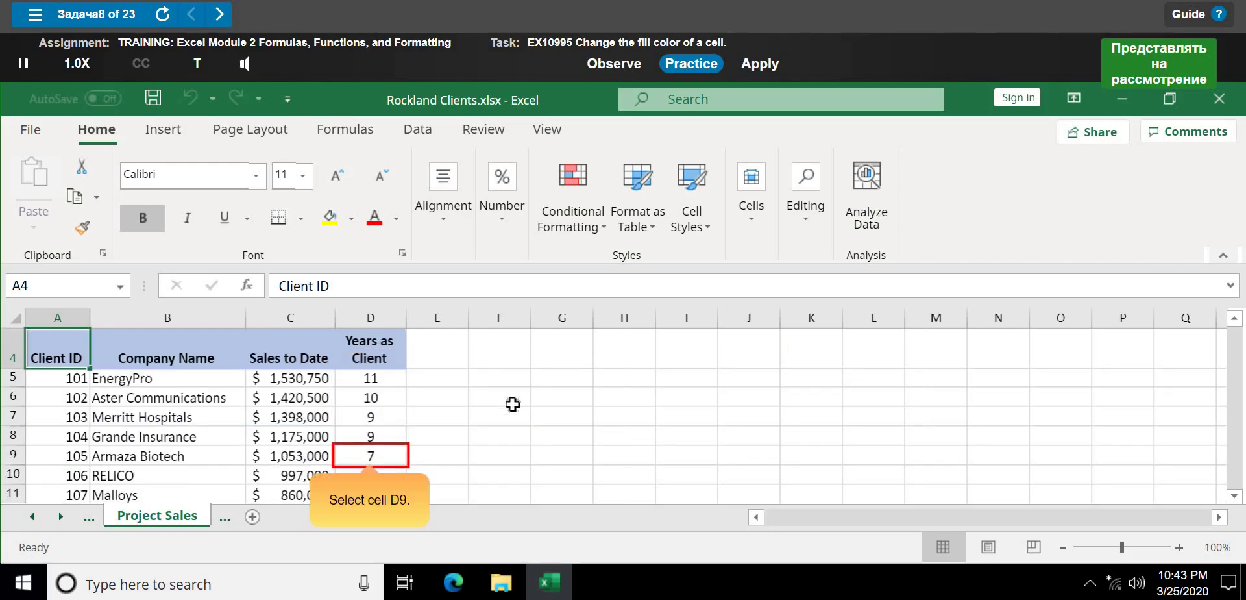
pyautogui.click(388, 460)
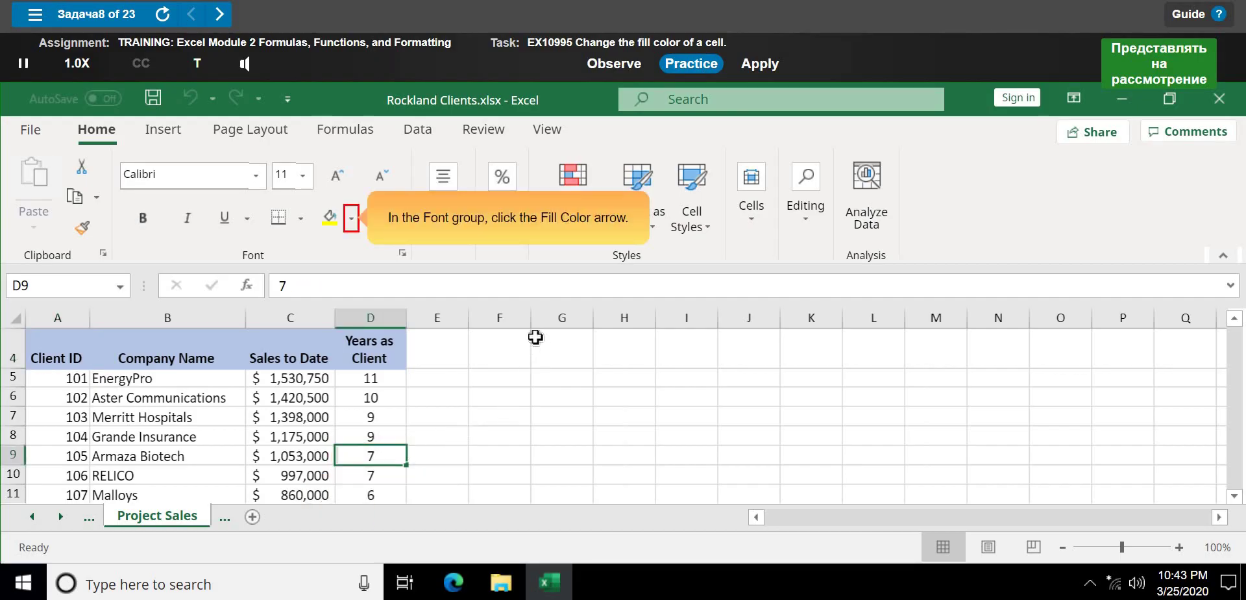
pyautogui.click(353, 228)
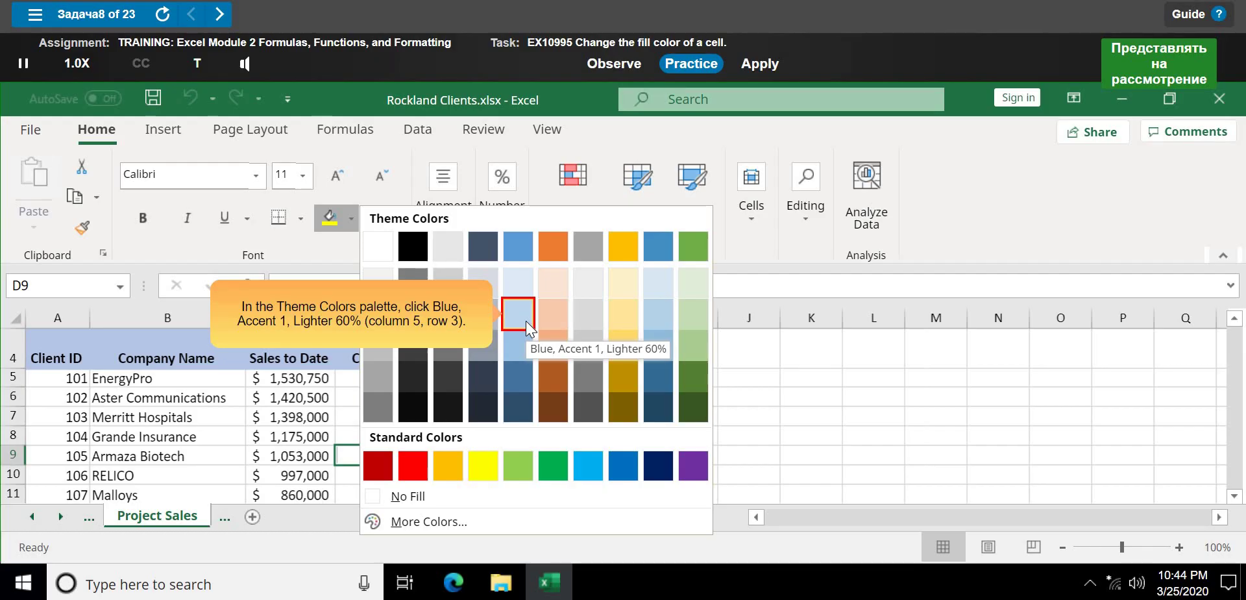
pyautogui.click(525, 320)
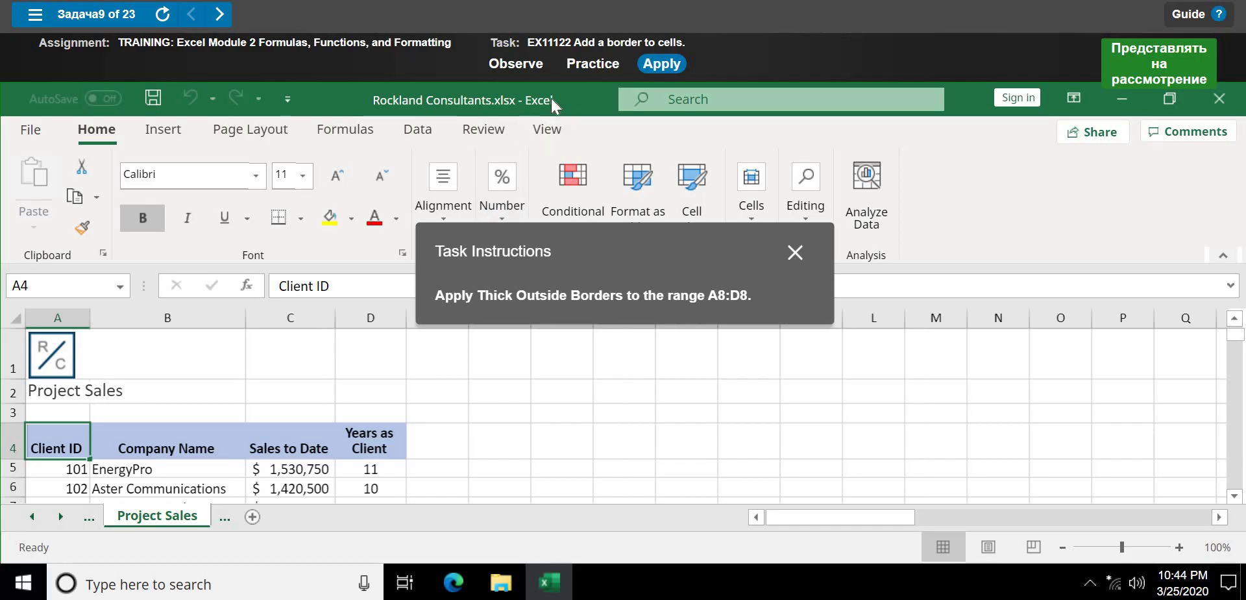
# - Put Thick Outside Borders around A8:D8 in the border task's practice walkthrough
pyautogui.click(591, 65)
pyautogui.click(613, 299)
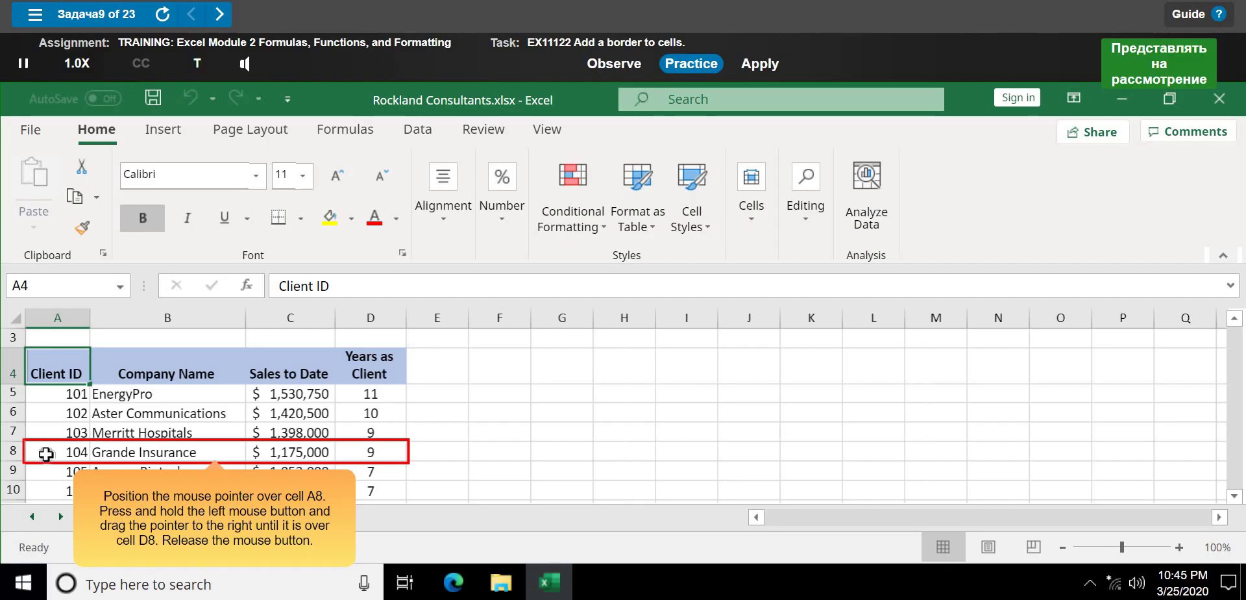
pyautogui.click(62, 450)
pyautogui.moveTo(63, 450); pyautogui.dragTo(386, 452)
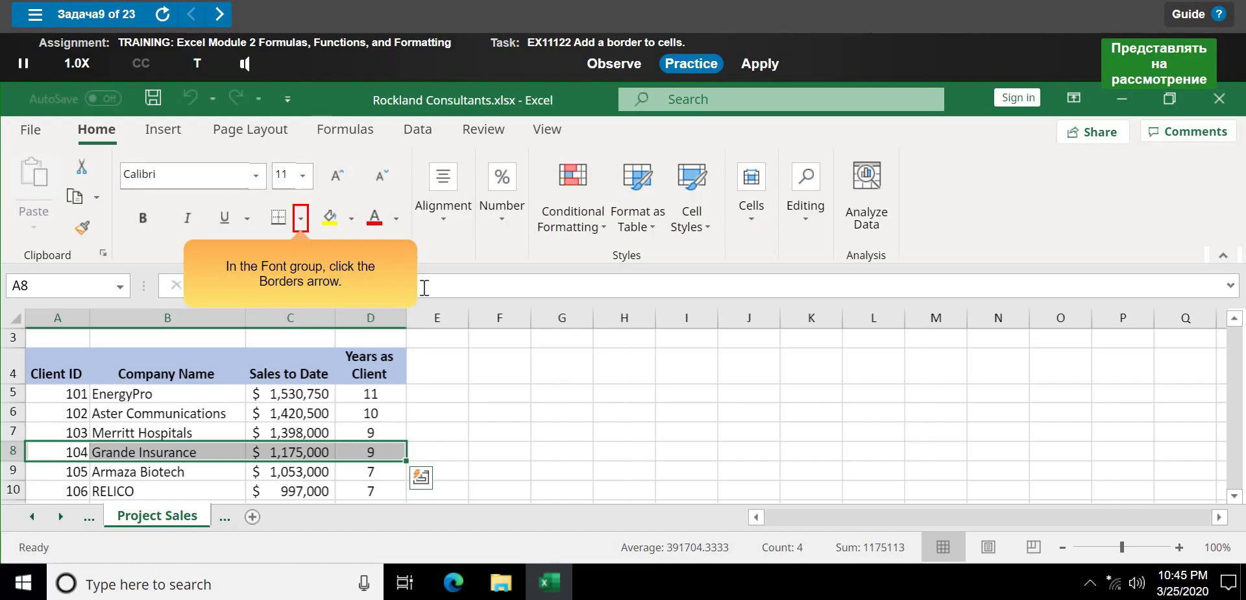
pyautogui.click(303, 216)
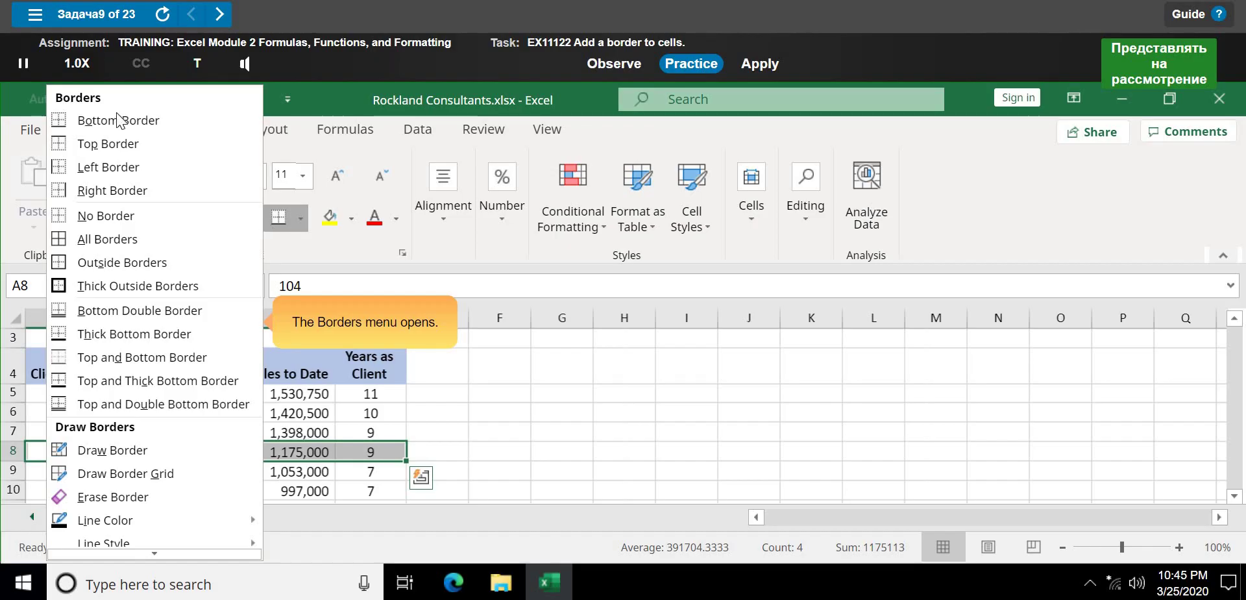
pyautogui.click(196, 286)
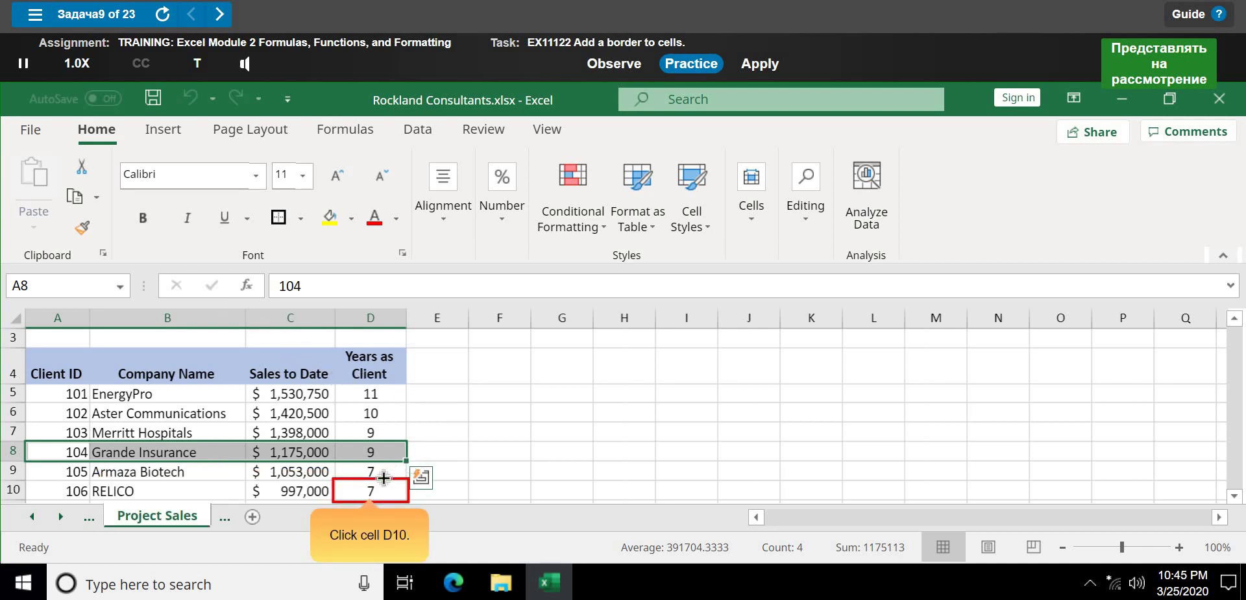
pyautogui.click(361, 493)
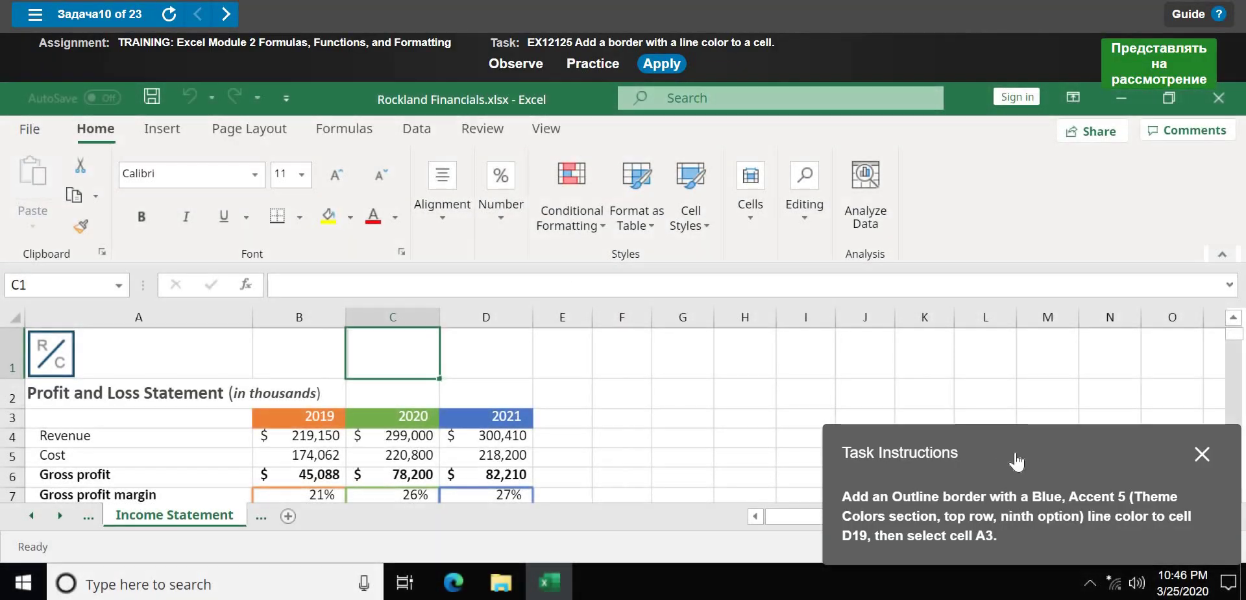
# - Move the task instructions panel aside and start the guided practice session
pyautogui.moveTo(992, 459); pyautogui.dragTo(582, 272)
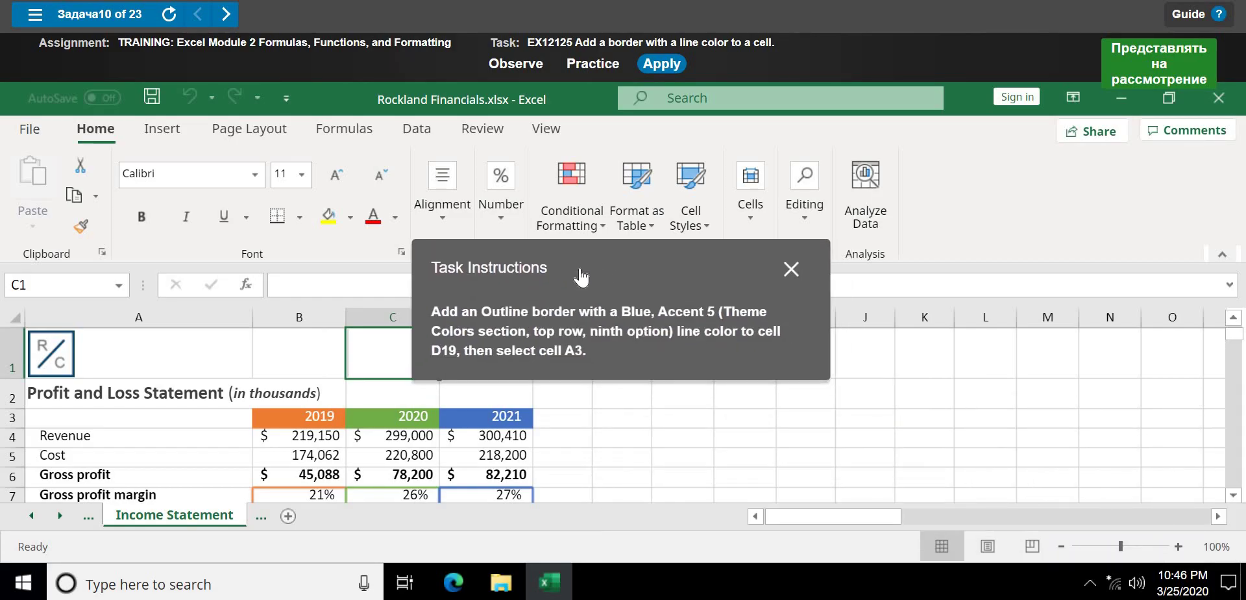
pyautogui.click(591, 65)
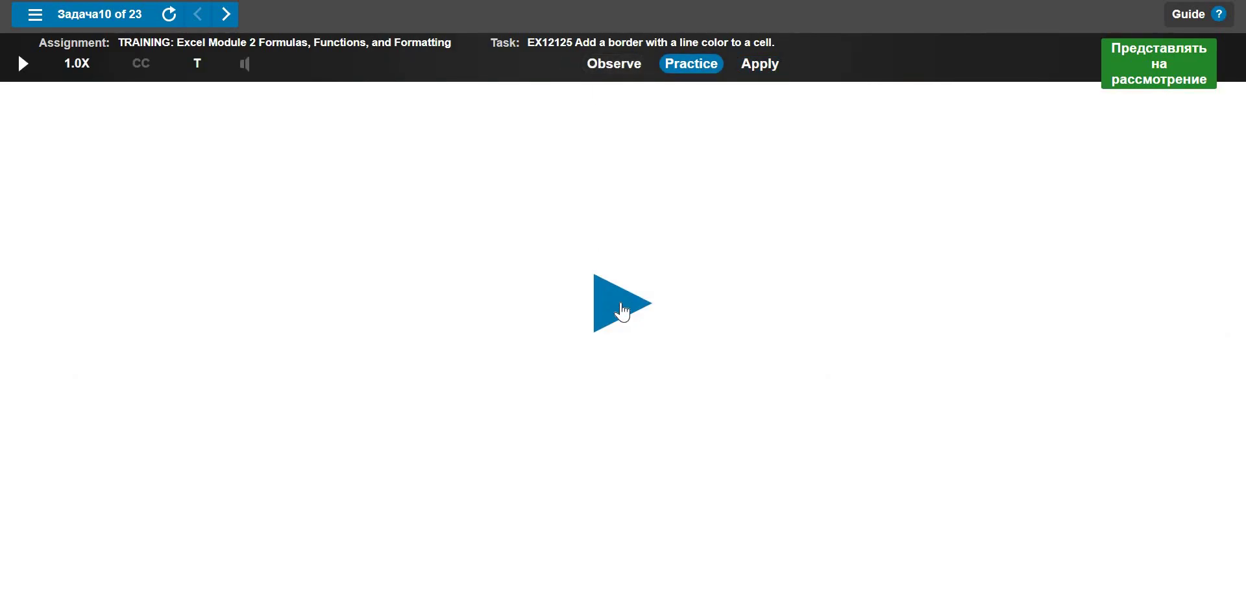
pyautogui.click(621, 303)
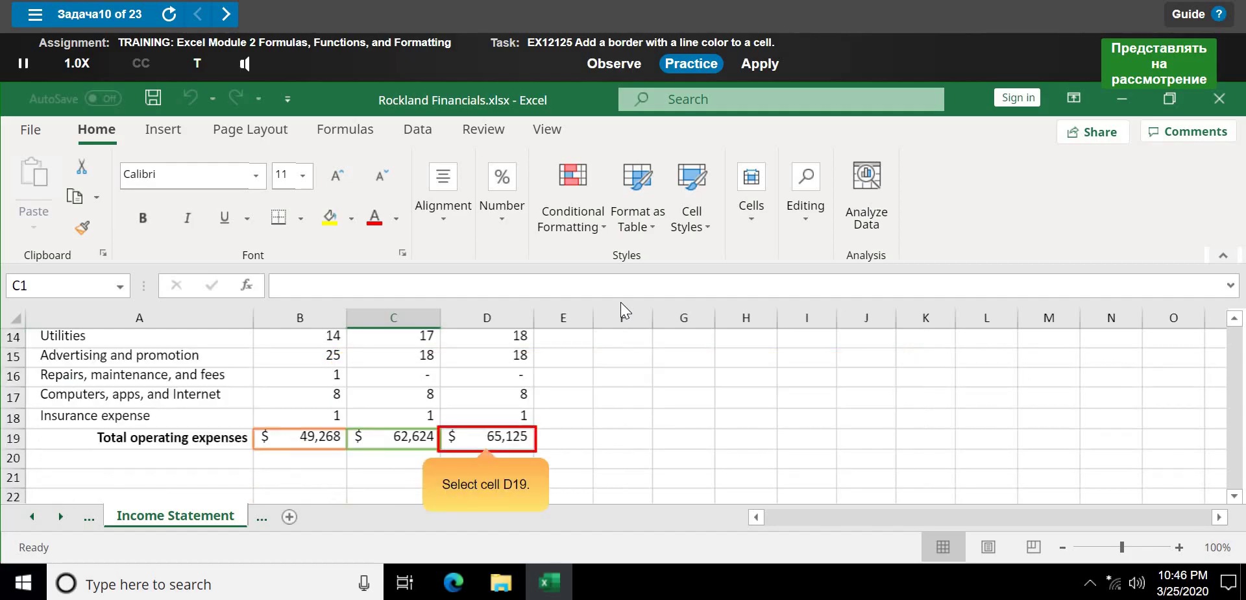
# - Select total operating expenses cell D19 and open its More Borders settings
pyautogui.click(520, 438)
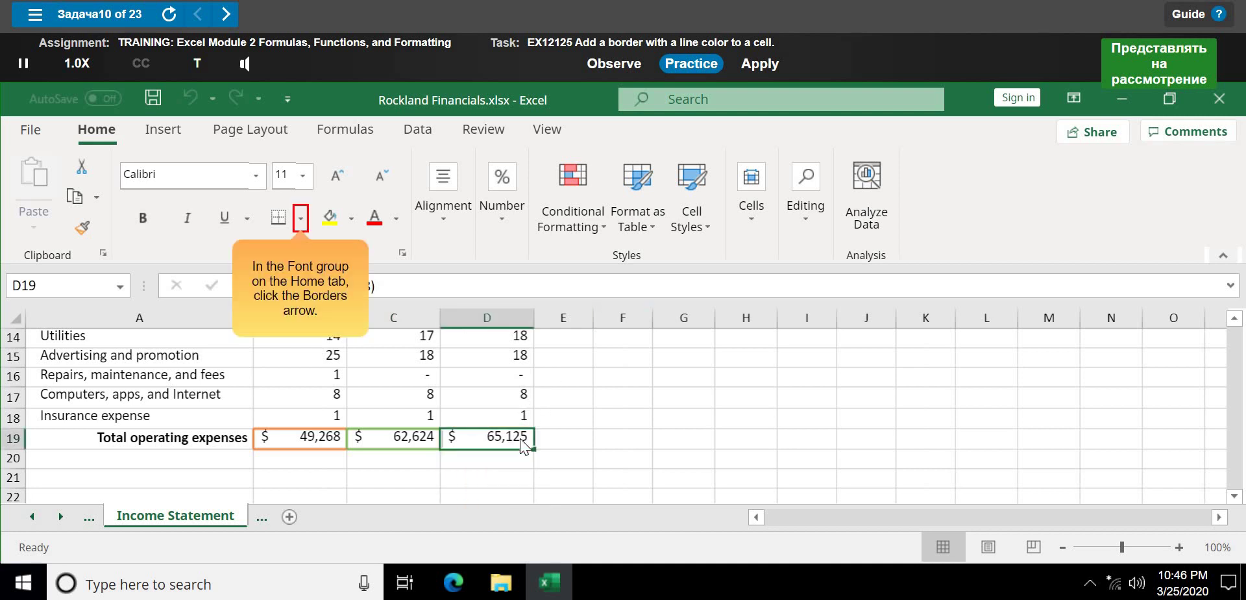
pyautogui.click(301, 219)
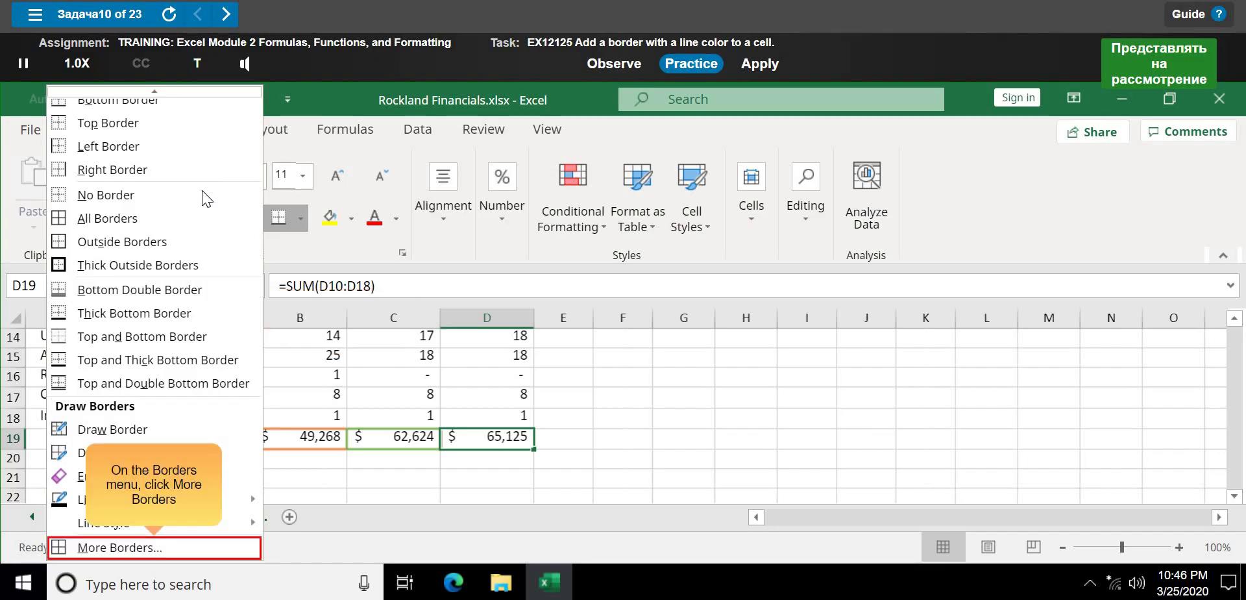
pyautogui.click(183, 545)
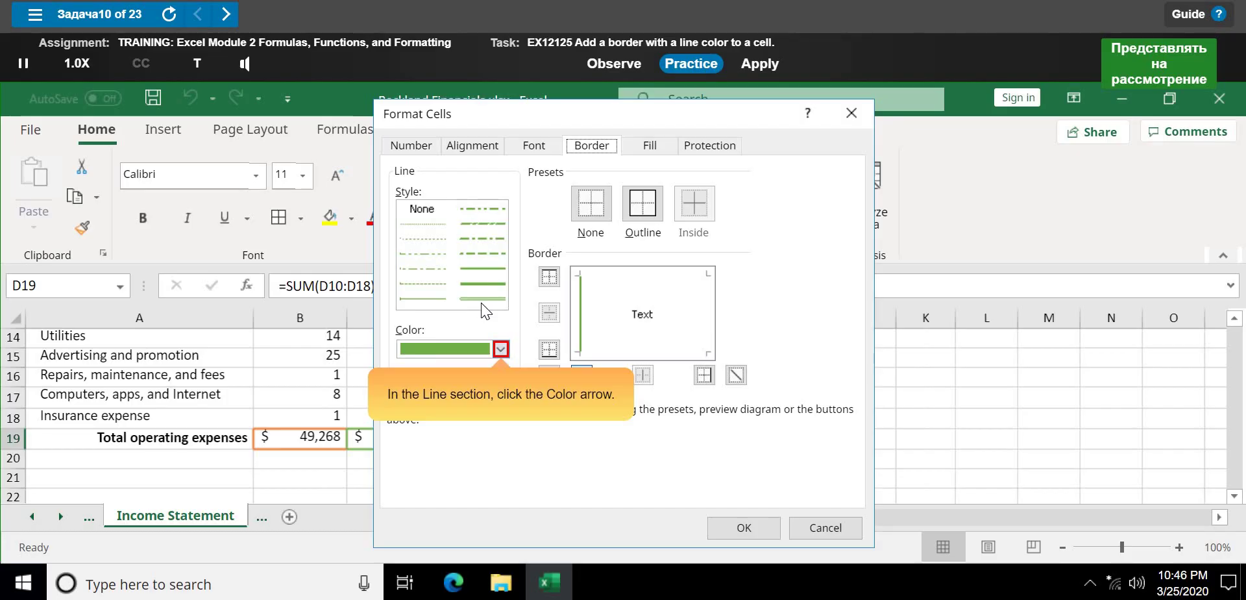
# - Give D19 a Blue, Accent 5 outline border, then select A3 to finish the practice
pyautogui.click(499, 351)
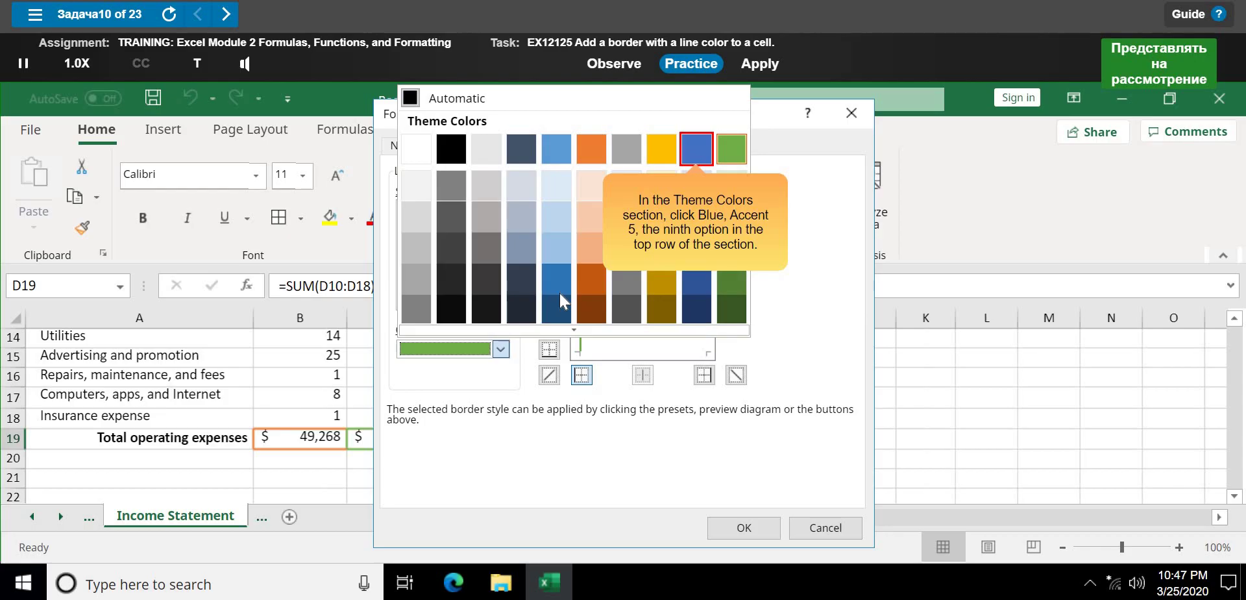
pyautogui.click(692, 160)
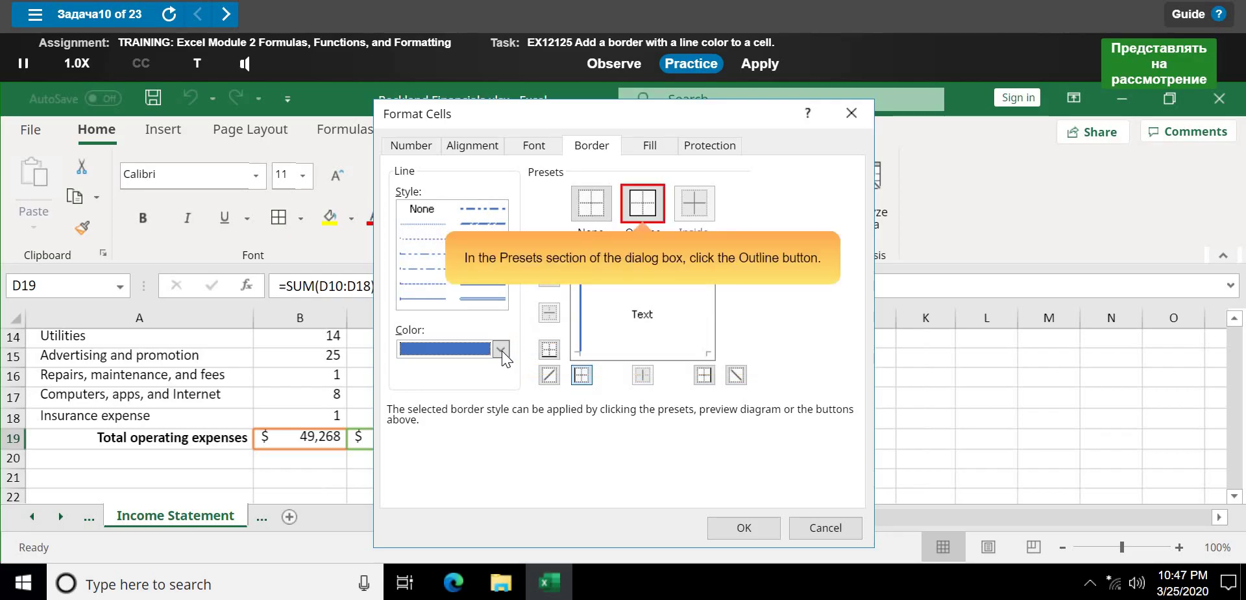
pyautogui.click(641, 214)
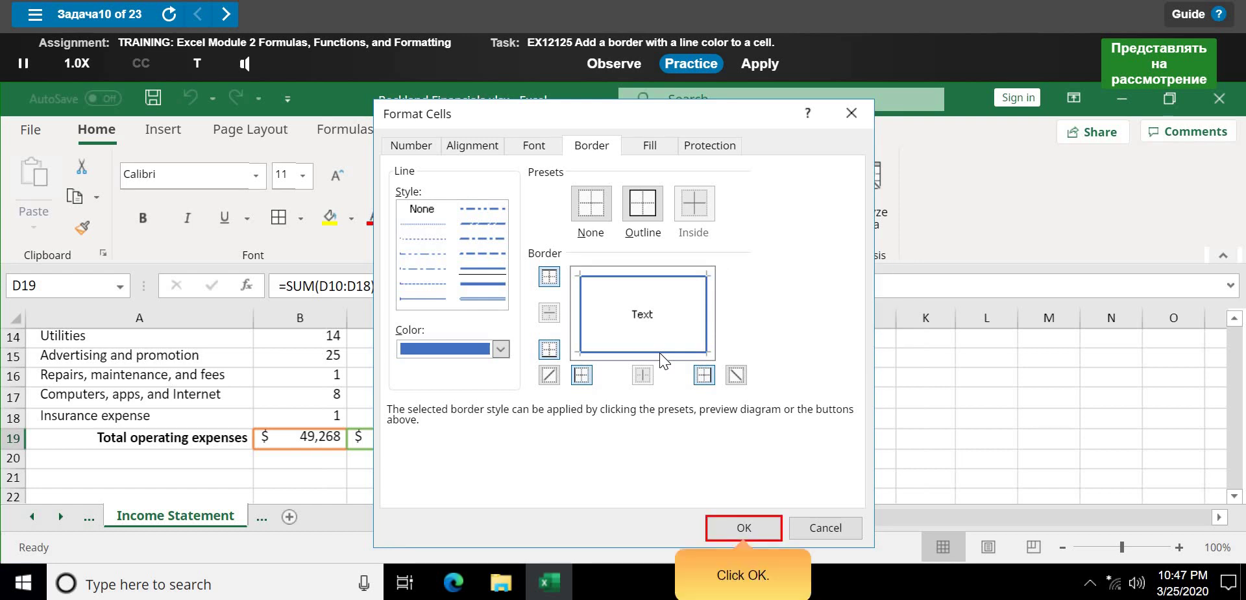
pyautogui.click(741, 535)
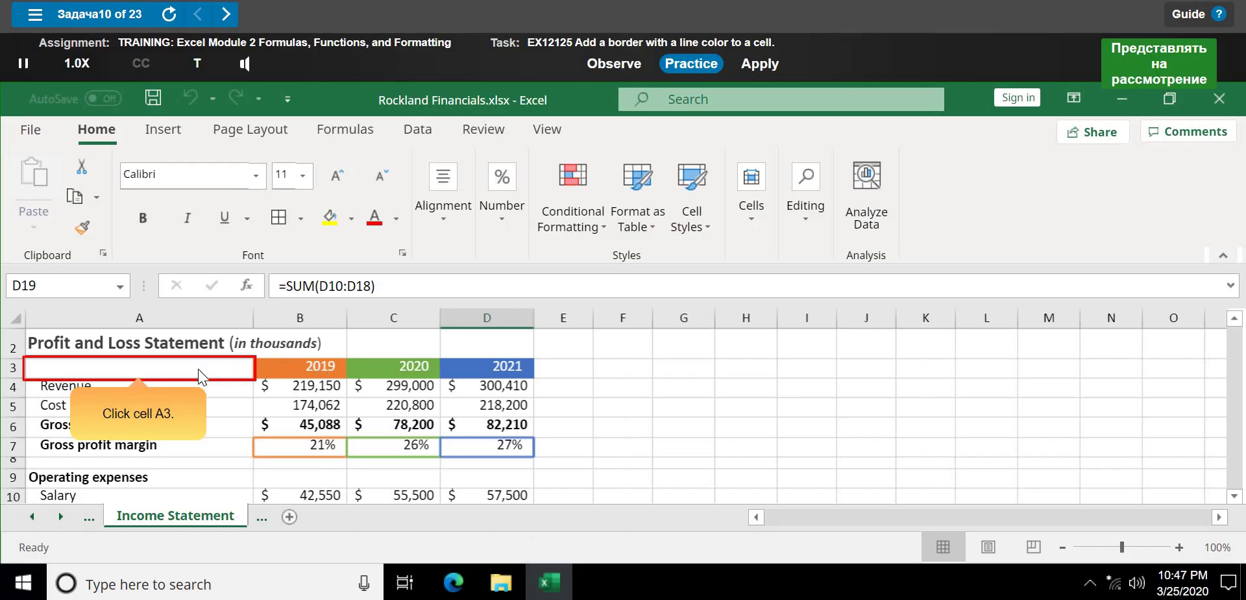
pyautogui.click(198, 368)
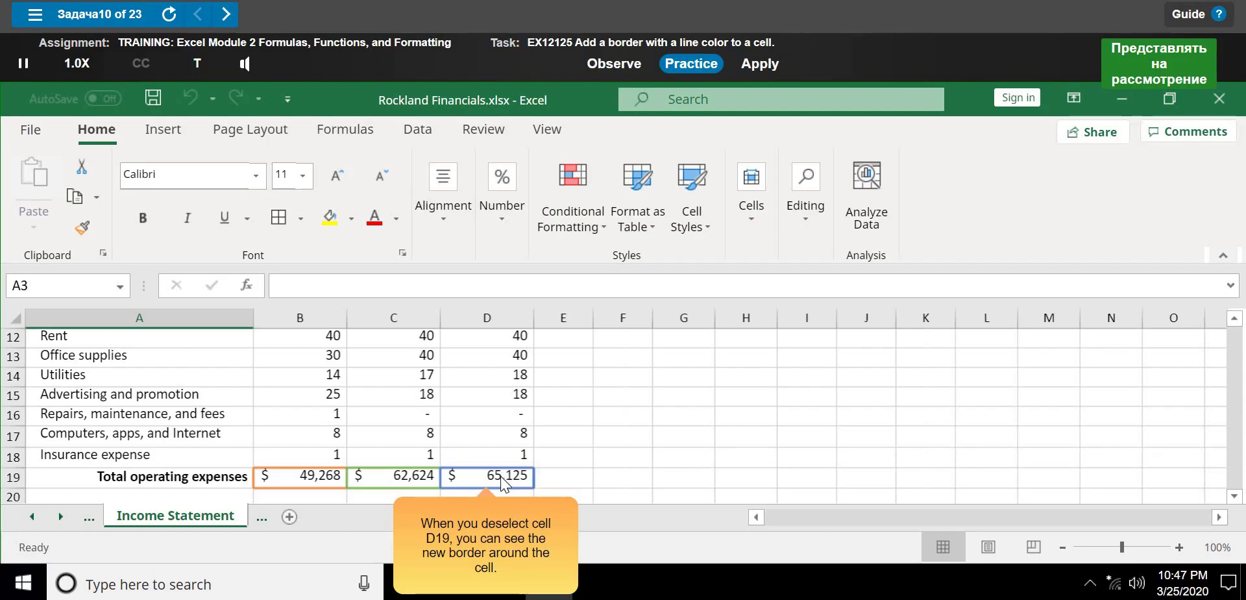
pyautogui.click(329, 419)
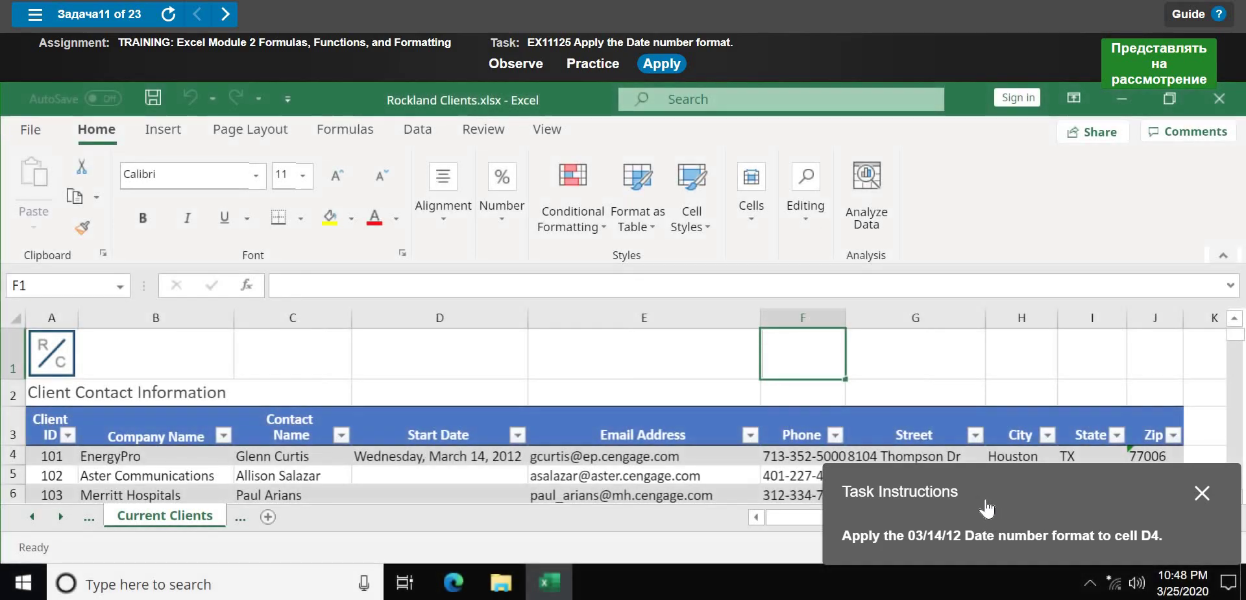
# - Move the instructions panel aside and start the guided date-format practice
pyautogui.moveTo(987, 509); pyautogui.dragTo(448, 253)
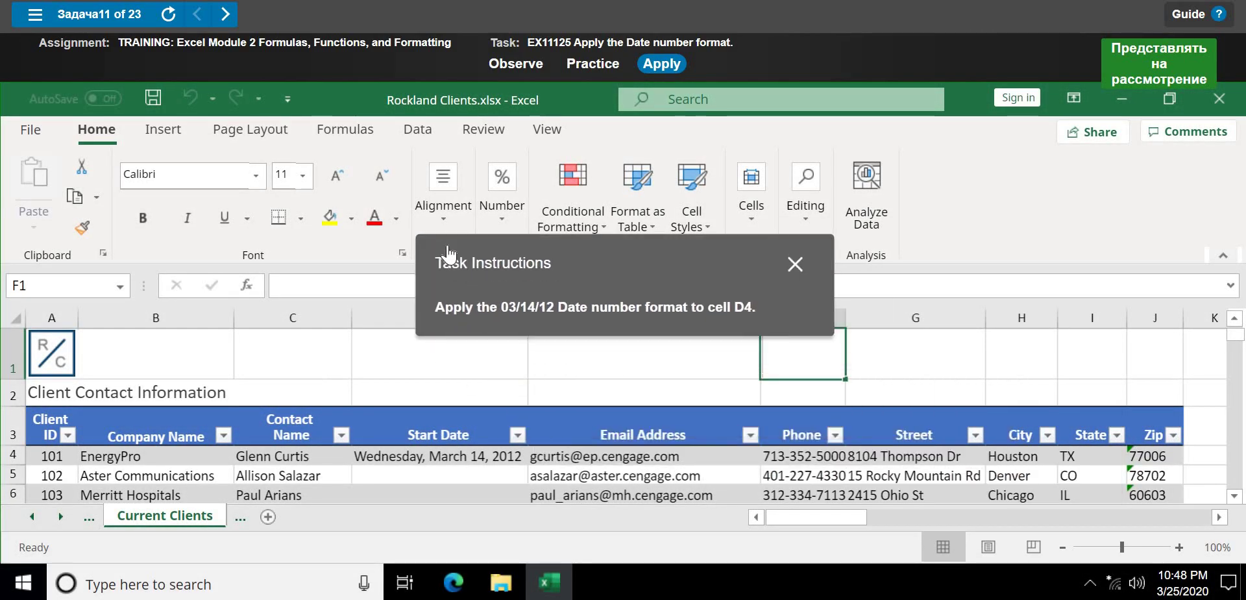
pyautogui.click(612, 68)
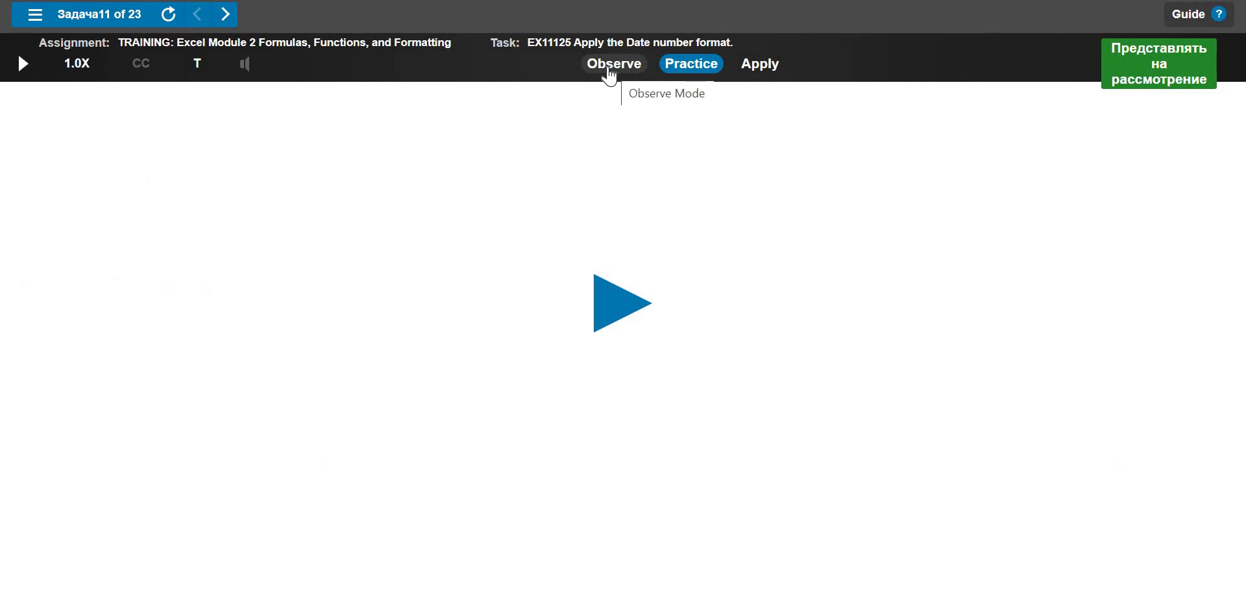
pyautogui.click(601, 306)
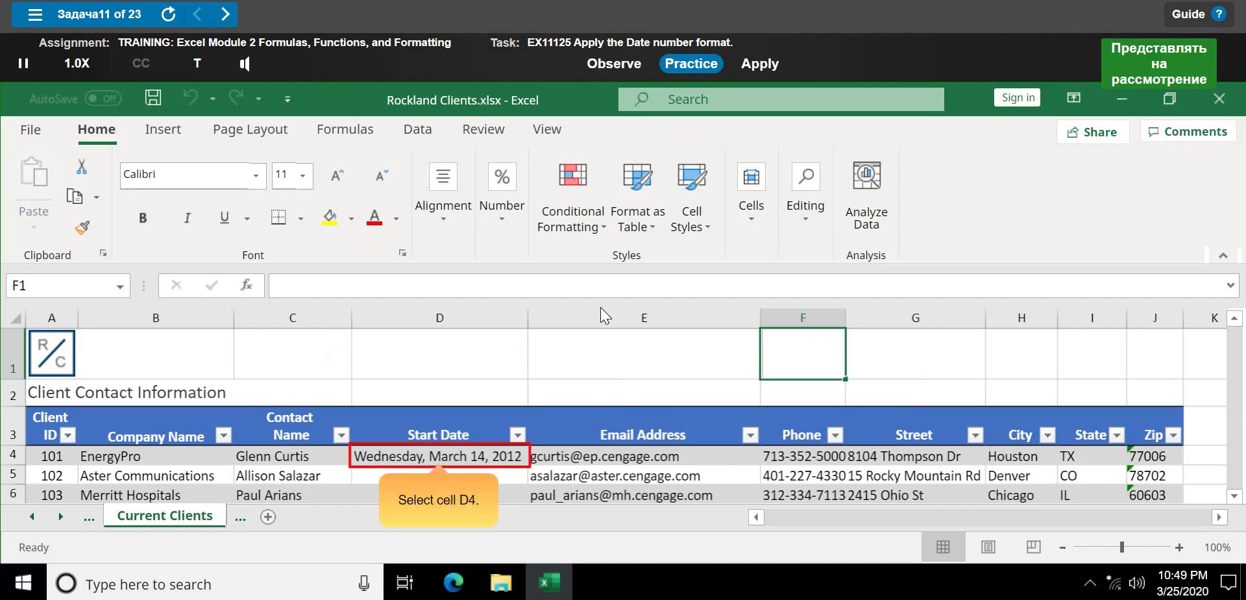
# - Format start date cell D4 with the 03/14/12 date type via Format Cells
pyautogui.click(388, 463)
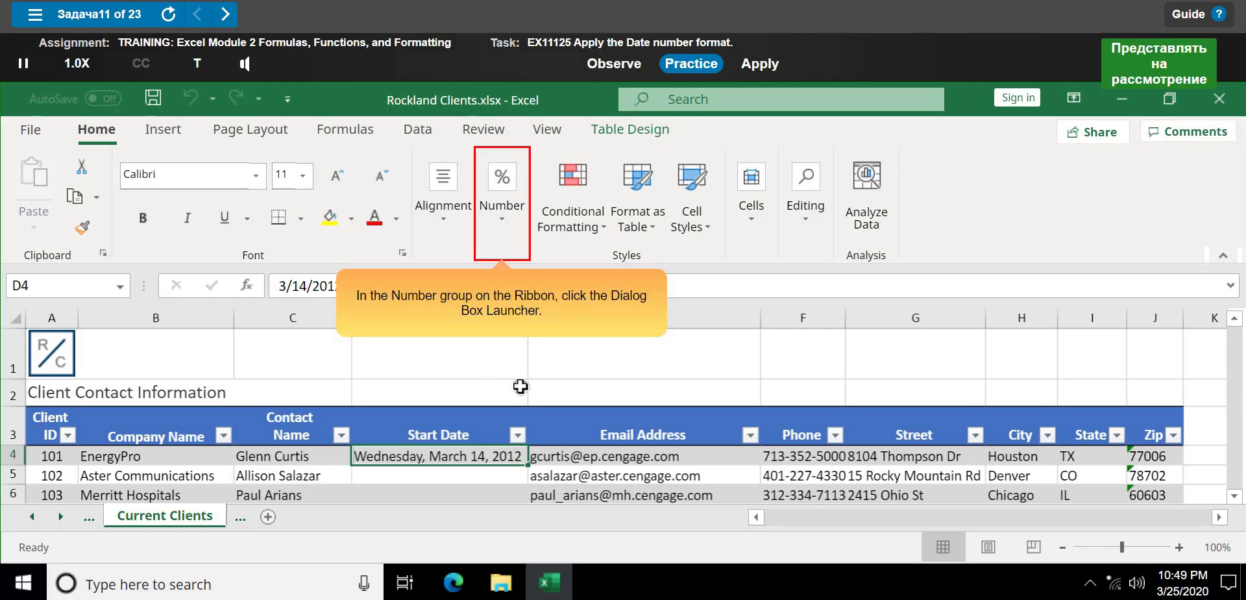
pyautogui.click(504, 238)
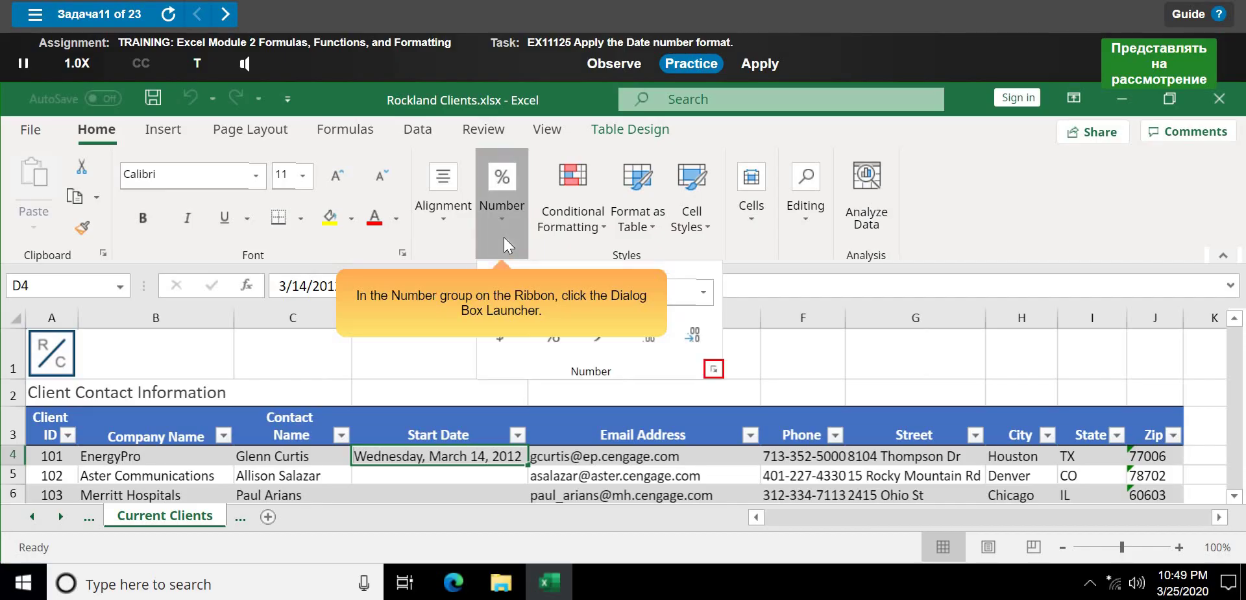
pyautogui.click(714, 369)
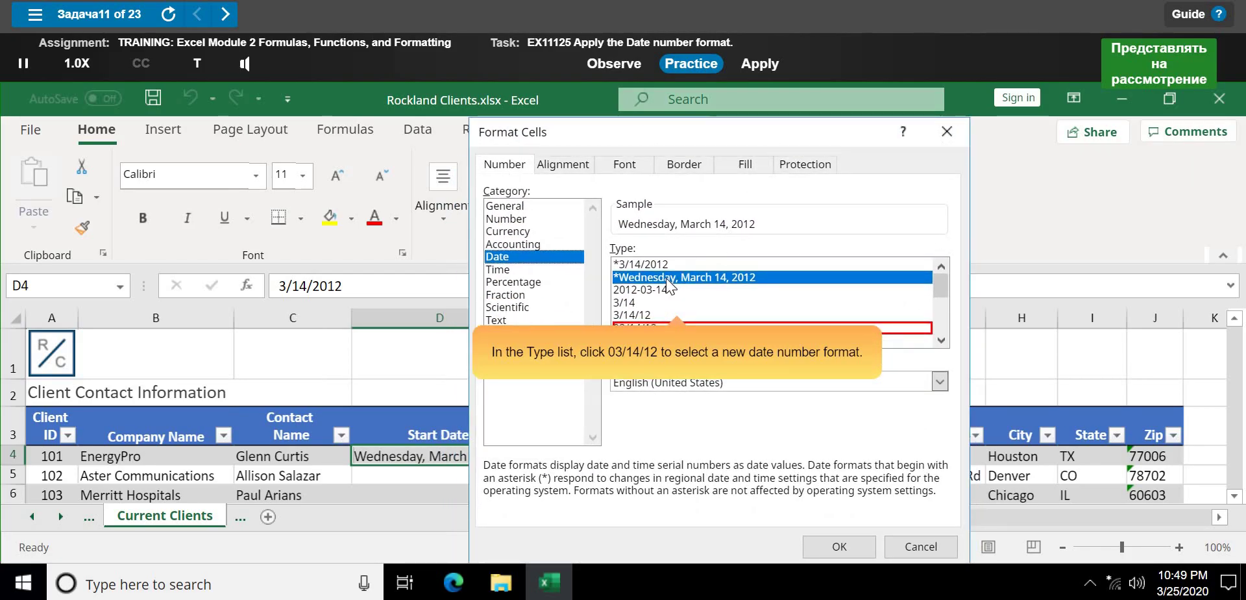
pyautogui.click(892, 329)
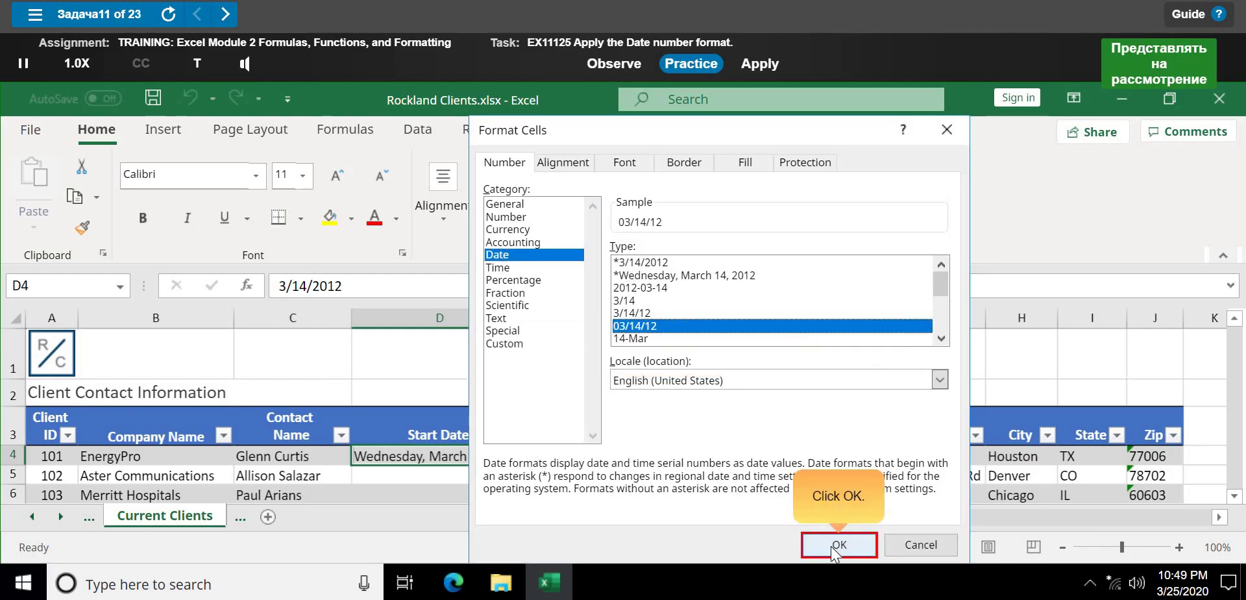
pyautogui.click(835, 548)
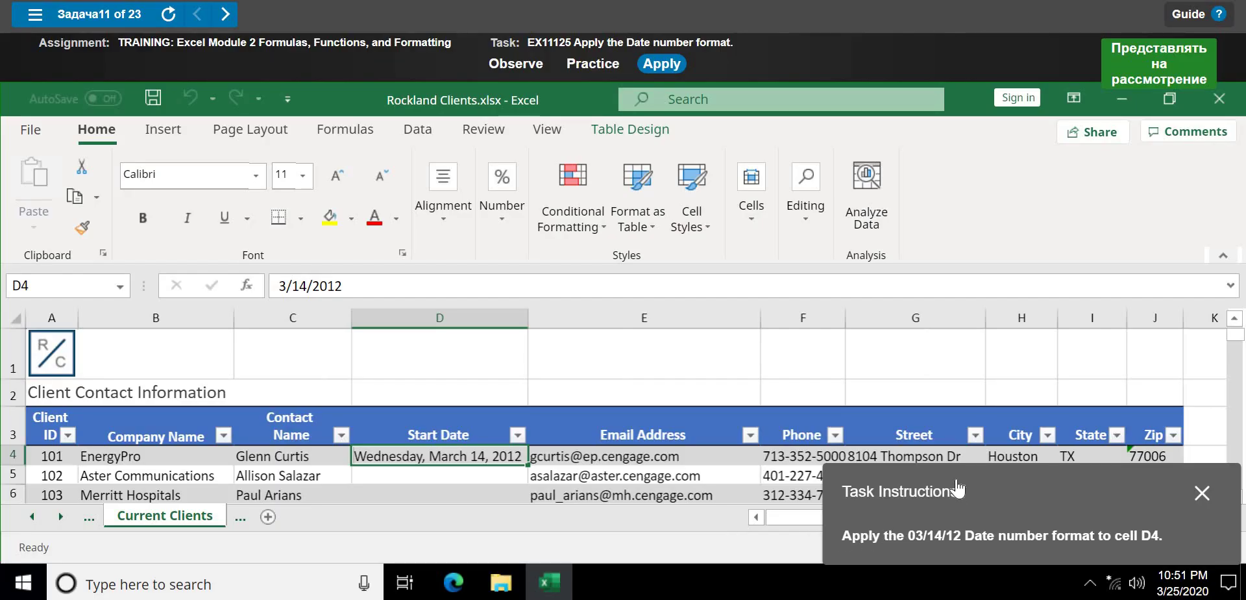
# - Select cell H4 and restart the guided practice for the D4 date format
pyautogui.click(1017, 457)
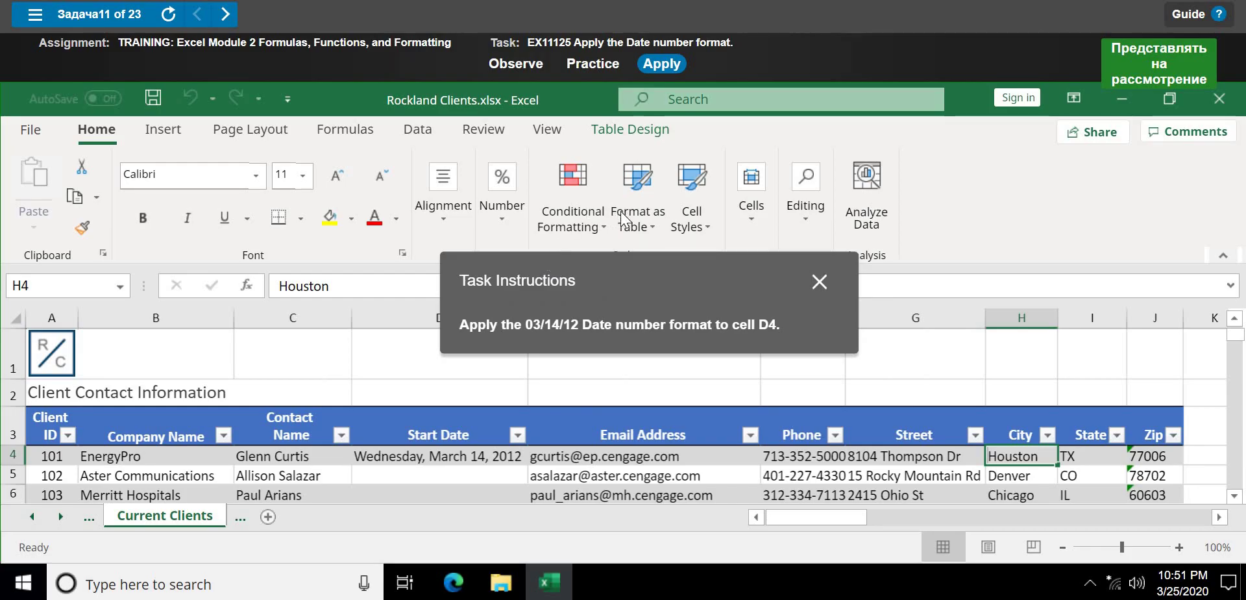
pyautogui.click(593, 65)
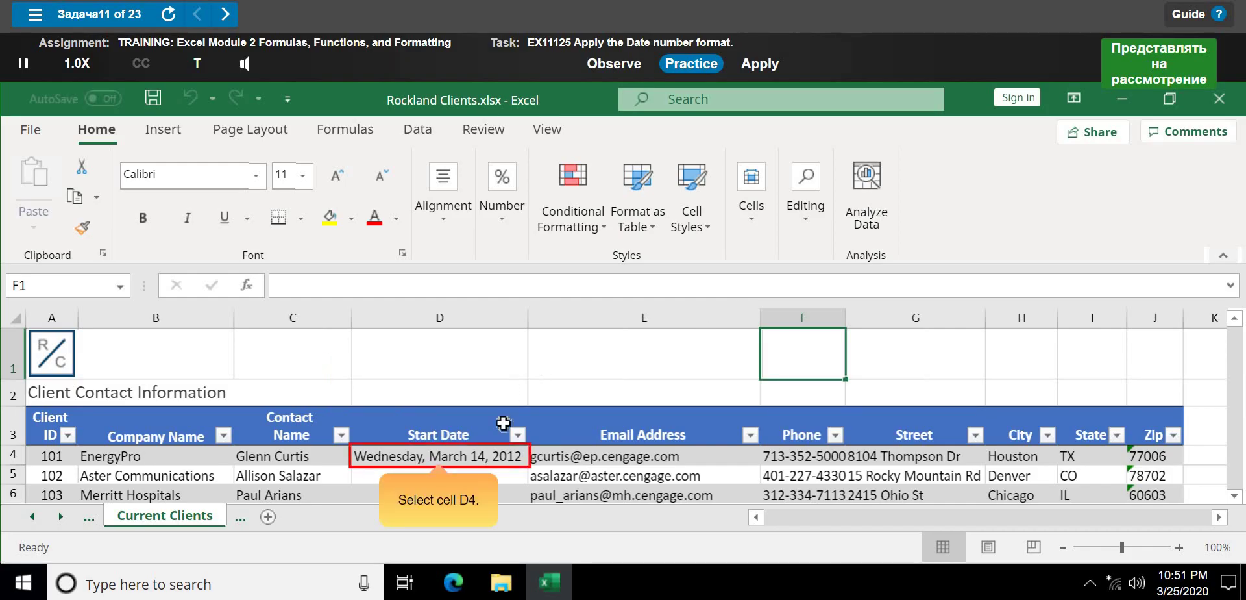
# - Select D4 and apply the 03/14/12 Date format in the Format Cells dialog
pyautogui.click(482, 458)
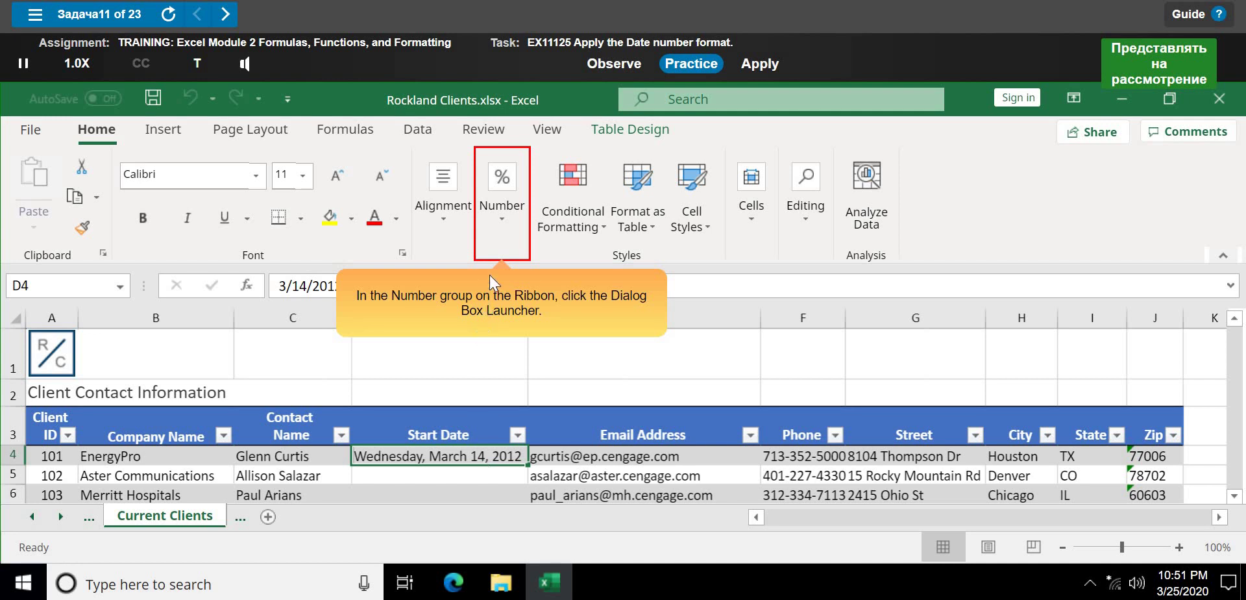
pyautogui.click(519, 230)
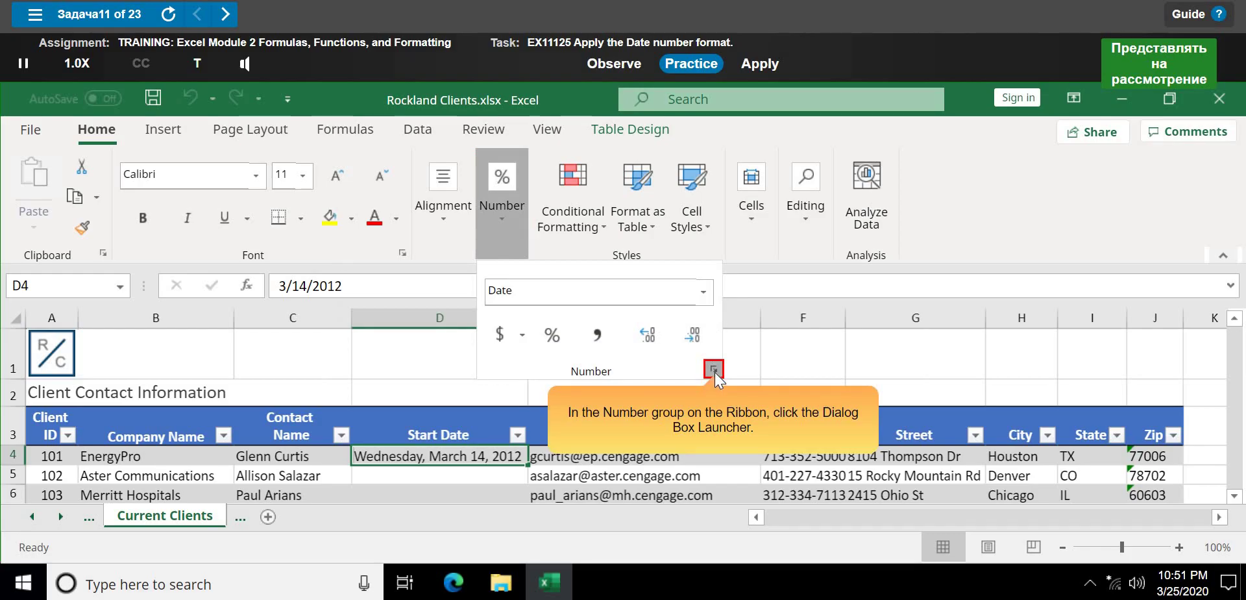
pyautogui.click(714, 370)
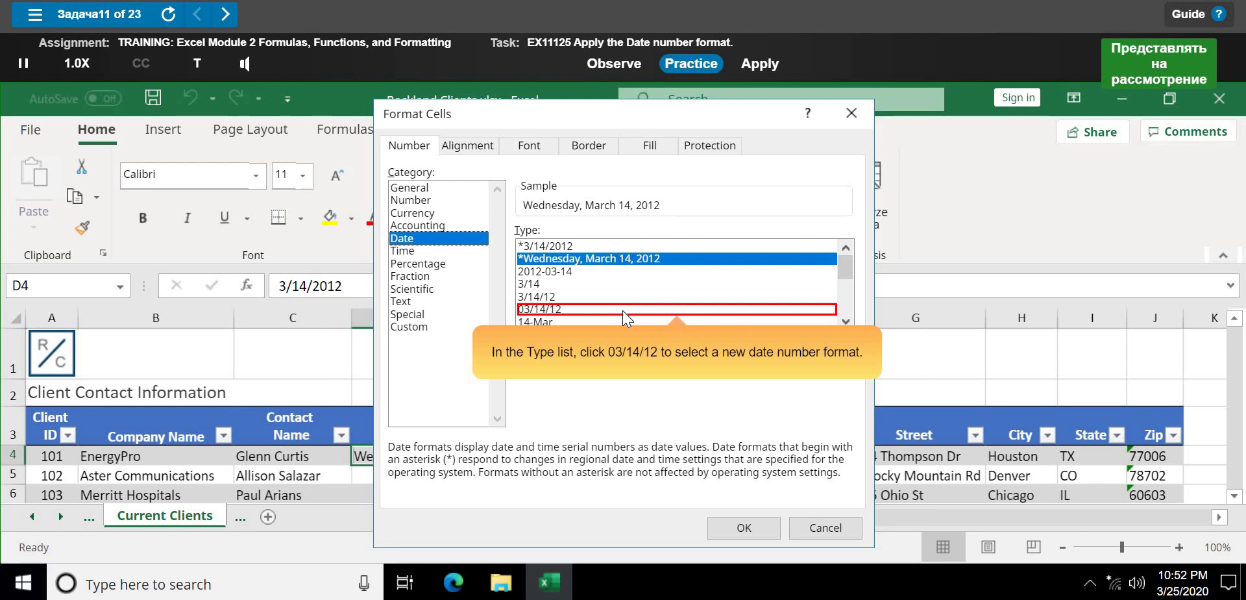
pyautogui.click(622, 310)
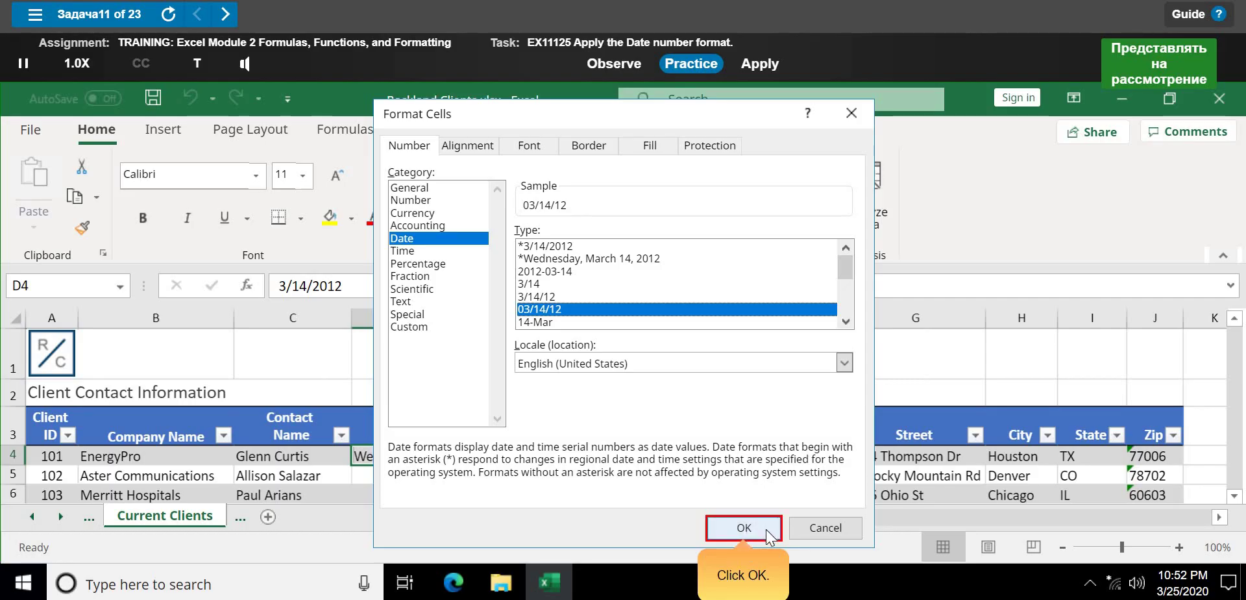
pyautogui.click(766, 528)
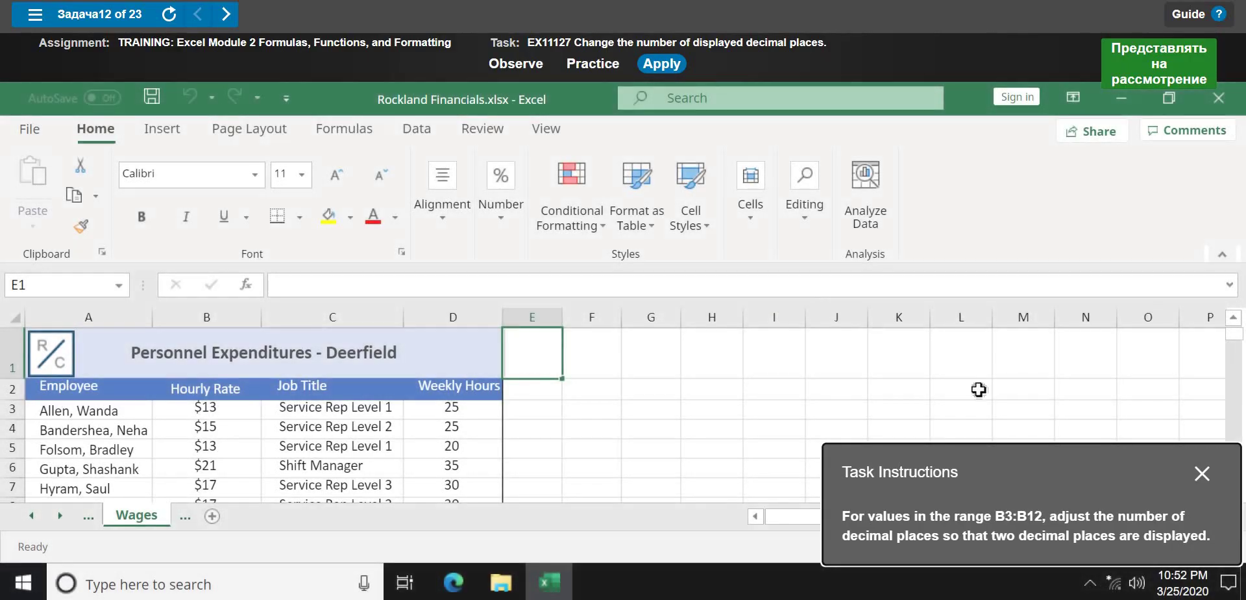
# - Dismiss the task instructions and start the guided practice for the Wages decimal-places task
pyautogui.click(1201, 473)
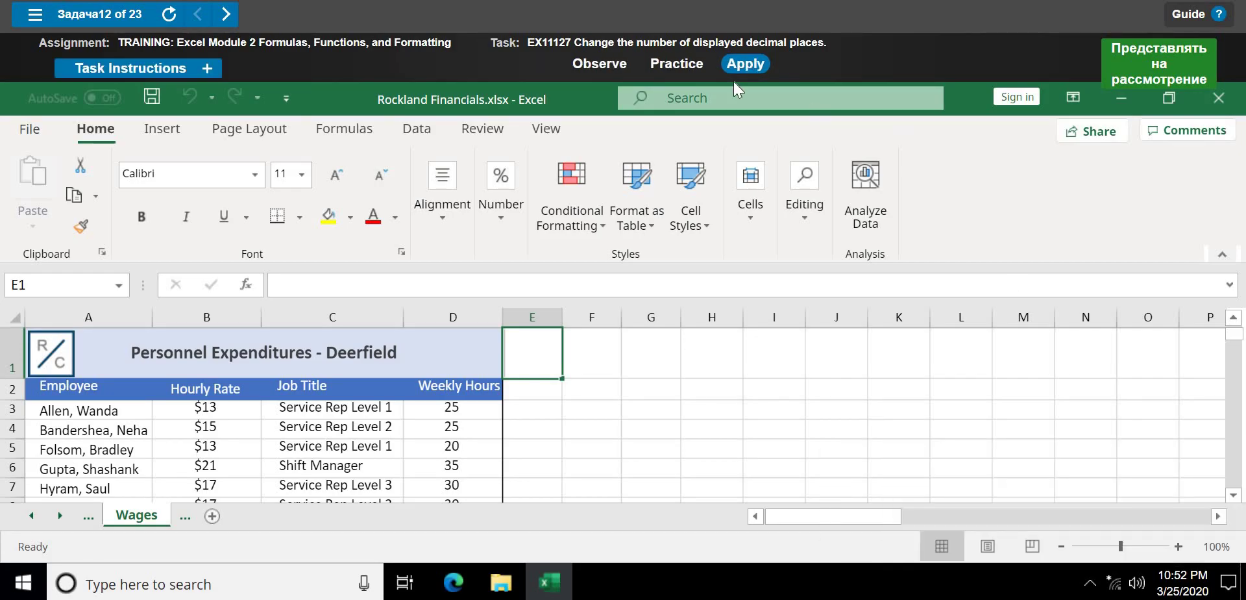
pyautogui.click(675, 76)
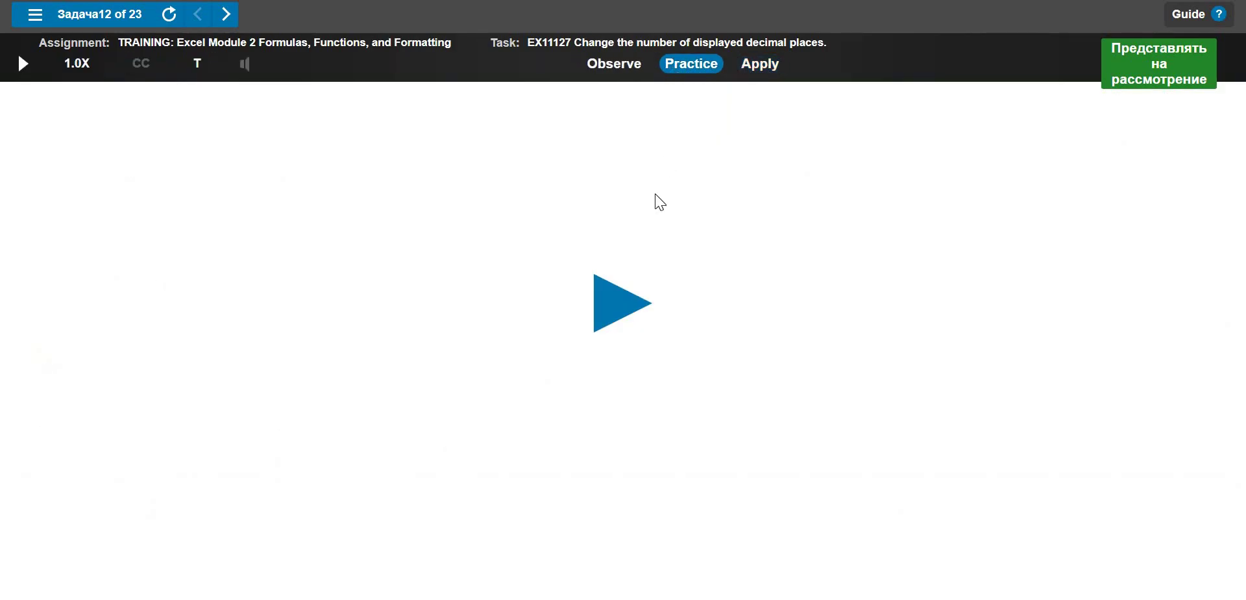
pyautogui.click(625, 316)
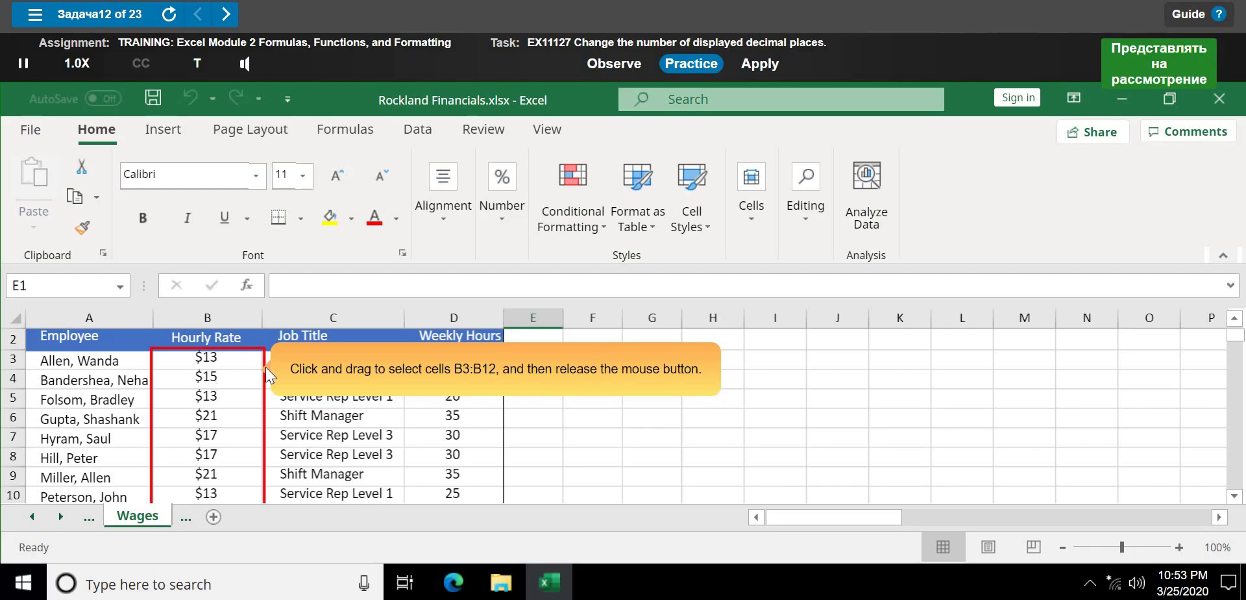
# - Select Hourly Rate cells B3:B12 and apply Increase Decimal twice
pyautogui.moveTo(240, 359)
pyautogui.mouseDown()
pyautogui.moveTo(228, 521)
pyautogui.moveTo(228, 472)
pyautogui.mouseUp()
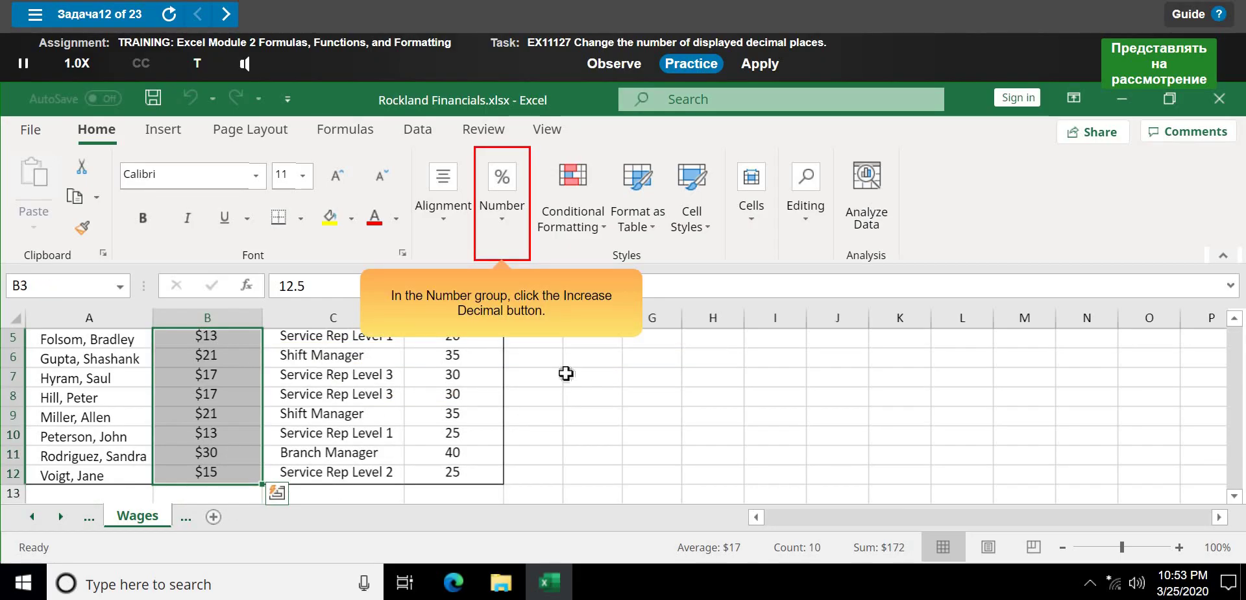
pyautogui.click(507, 231)
pyautogui.click(645, 337)
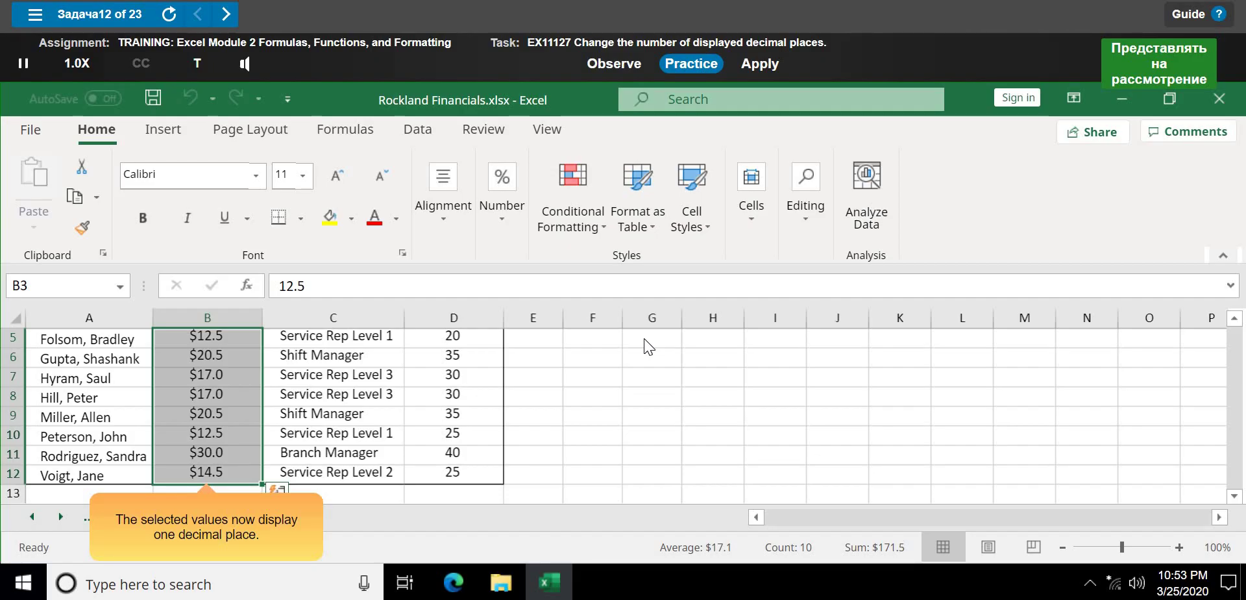
pyautogui.click(517, 236)
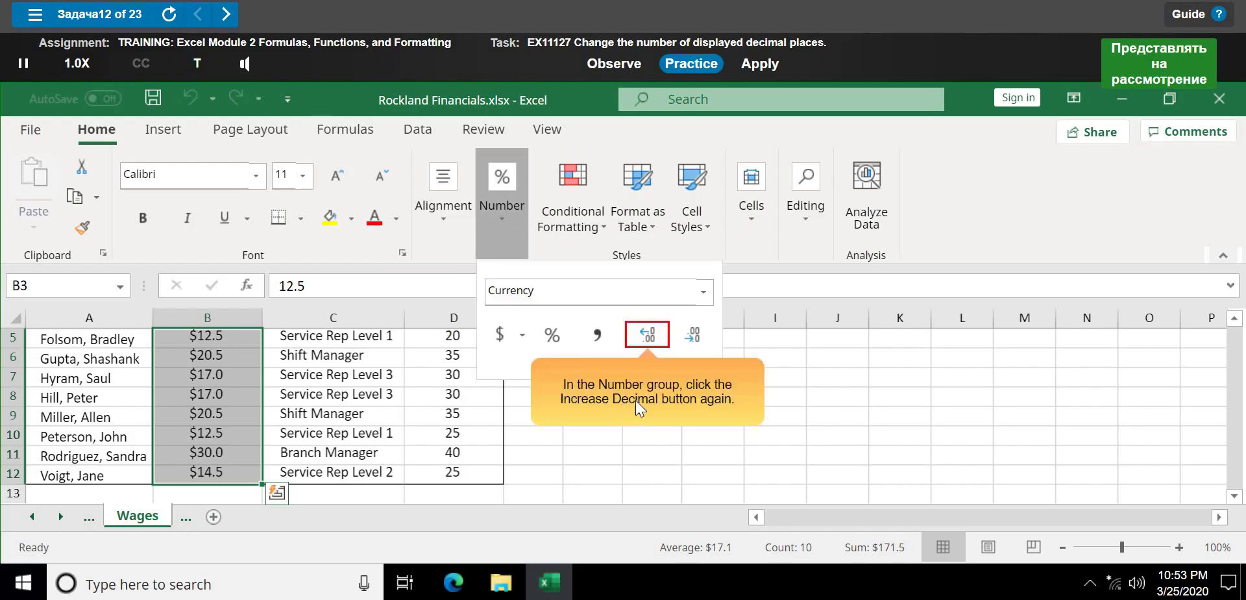
pyautogui.click(647, 334)
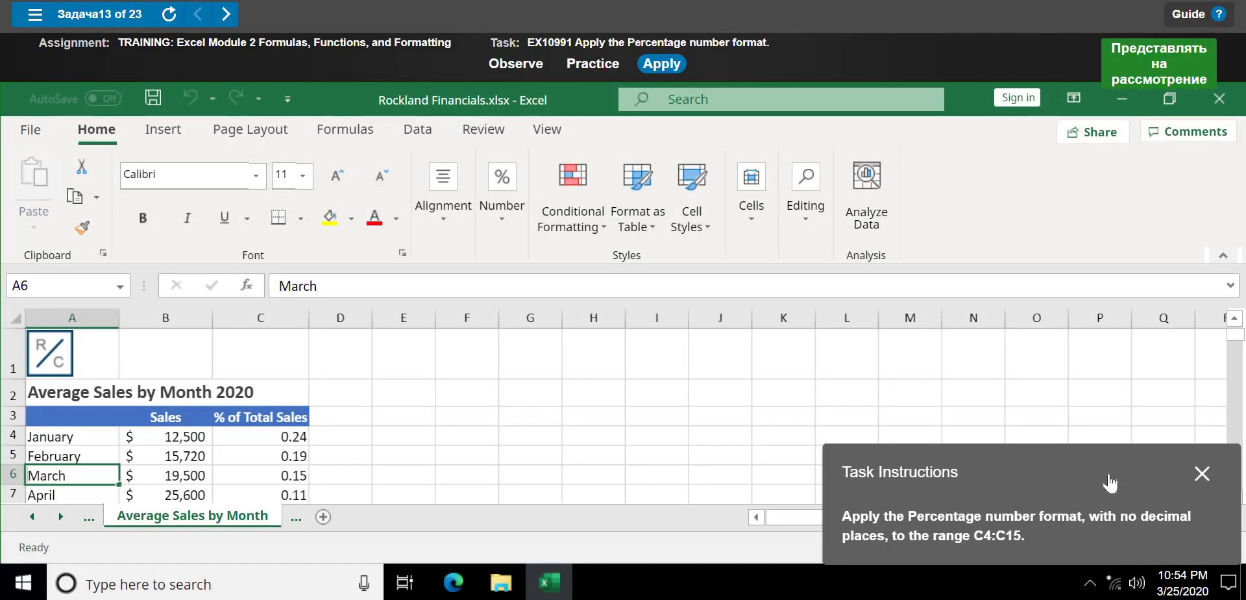
# - Move the instructions panel toward the centre and open guided practice for the Percentage task
pyautogui.moveTo(927, 448); pyautogui.dragTo(584, 130)
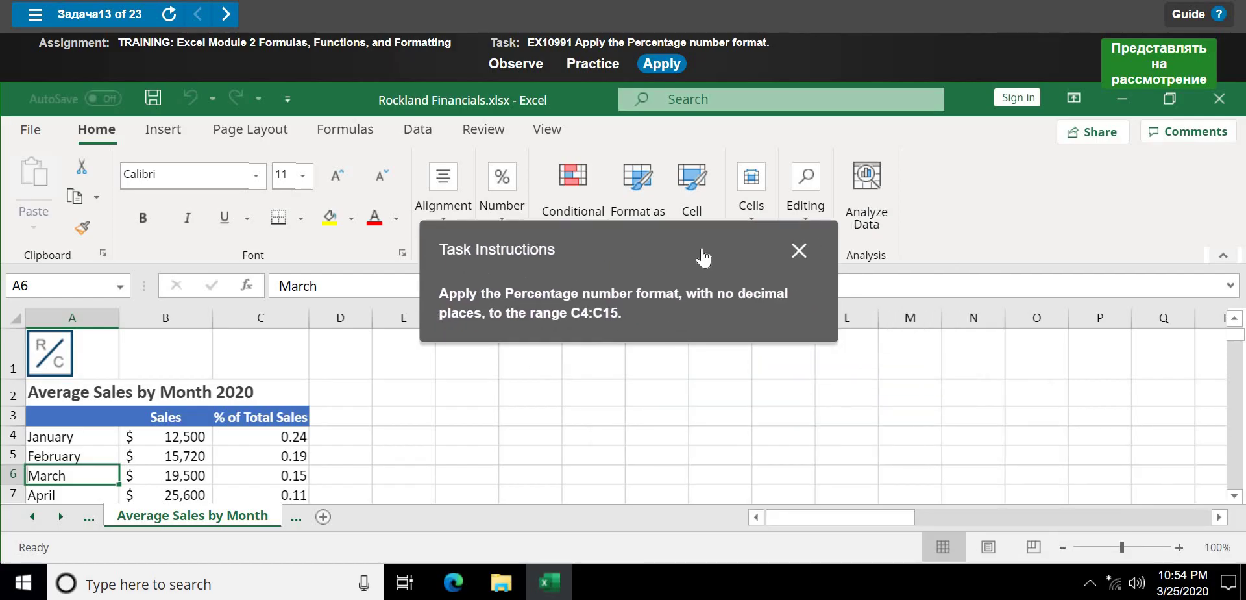
pyautogui.click(500, 64)
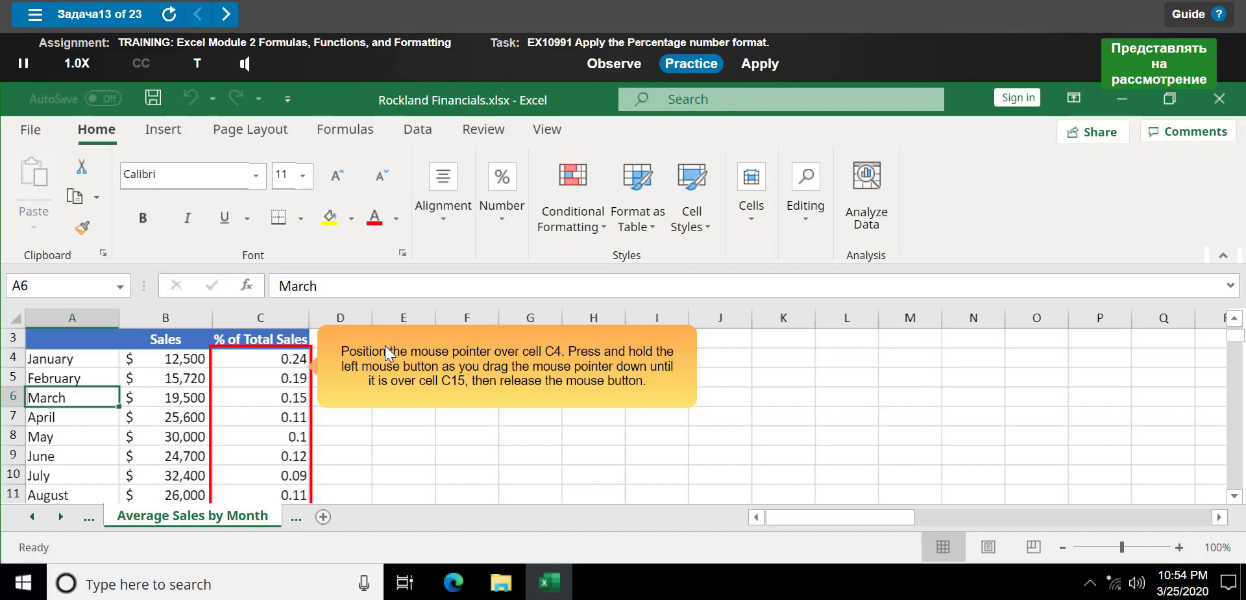
# - Apply Percent Style to the % of Total Sales values in C4:C15
pyautogui.moveTo(261, 358); pyautogui.dragTo(272, 485)
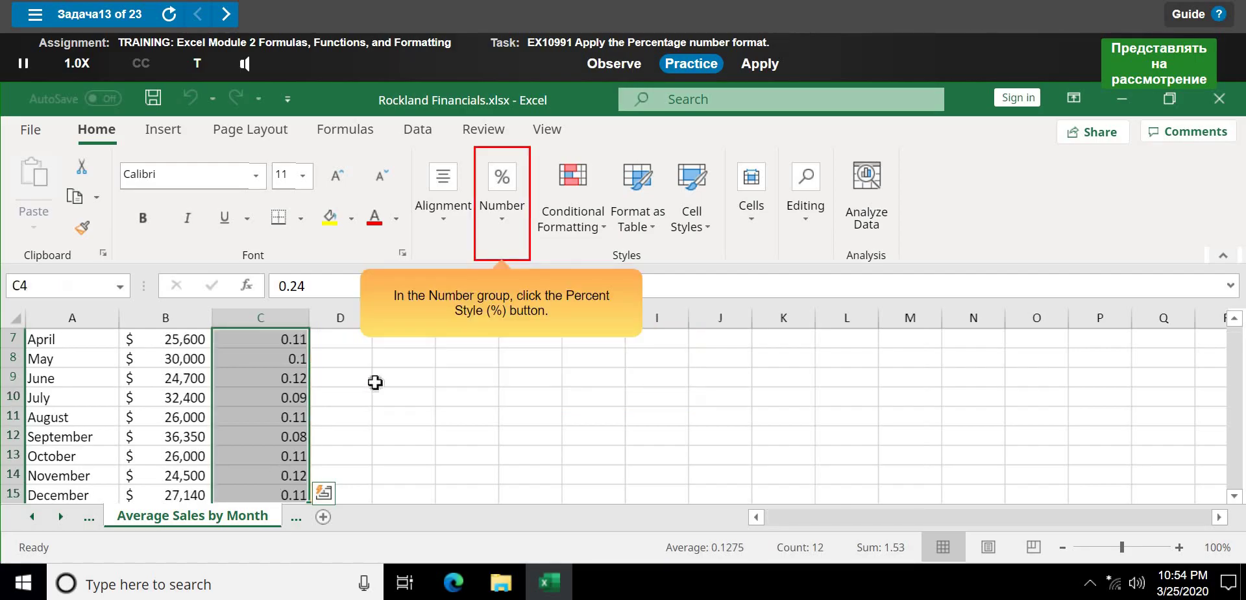
pyautogui.click(500, 225)
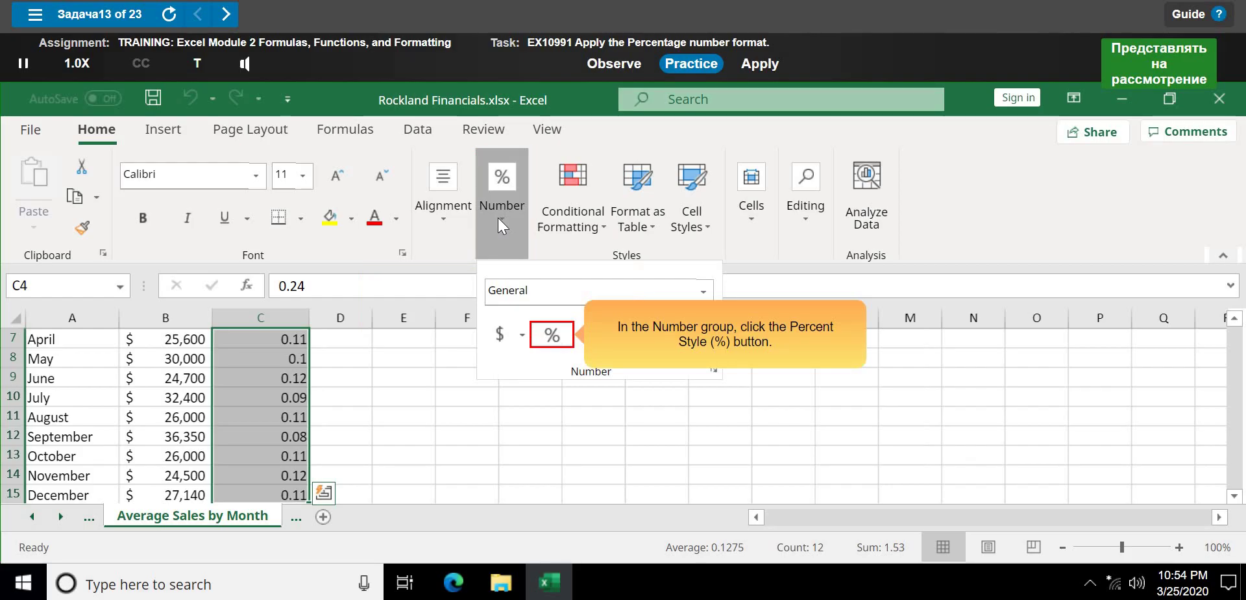
pyautogui.click(552, 335)
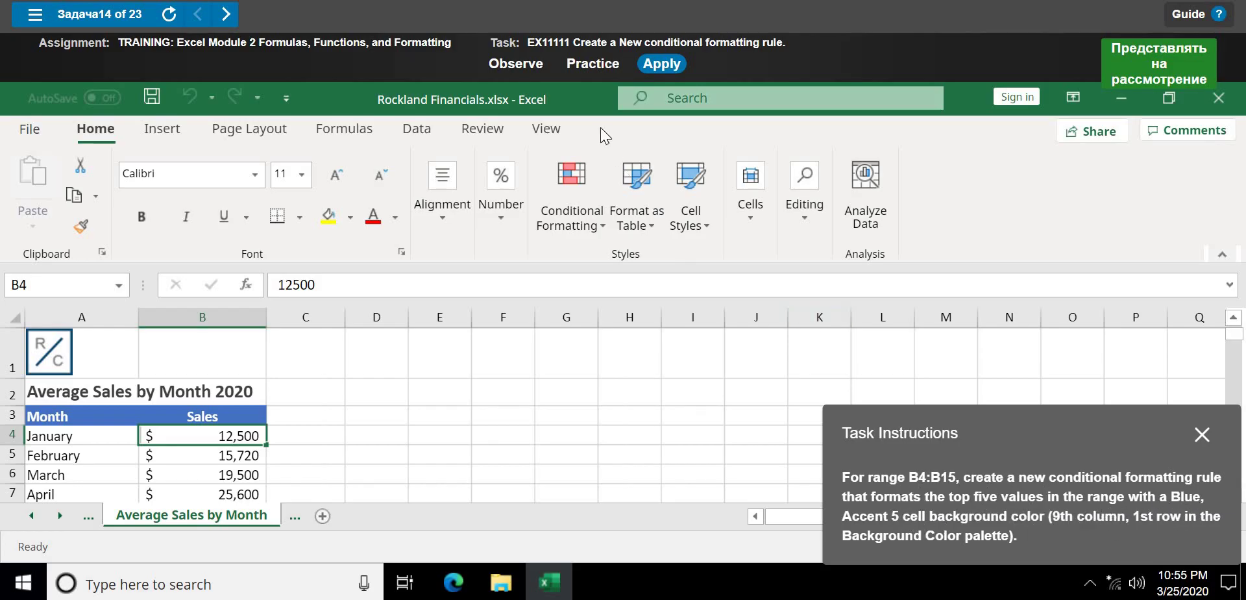
# - Switch to practice mode and start the walkthrough for the top-five conditional formatting task
pyautogui.click(579, 67)
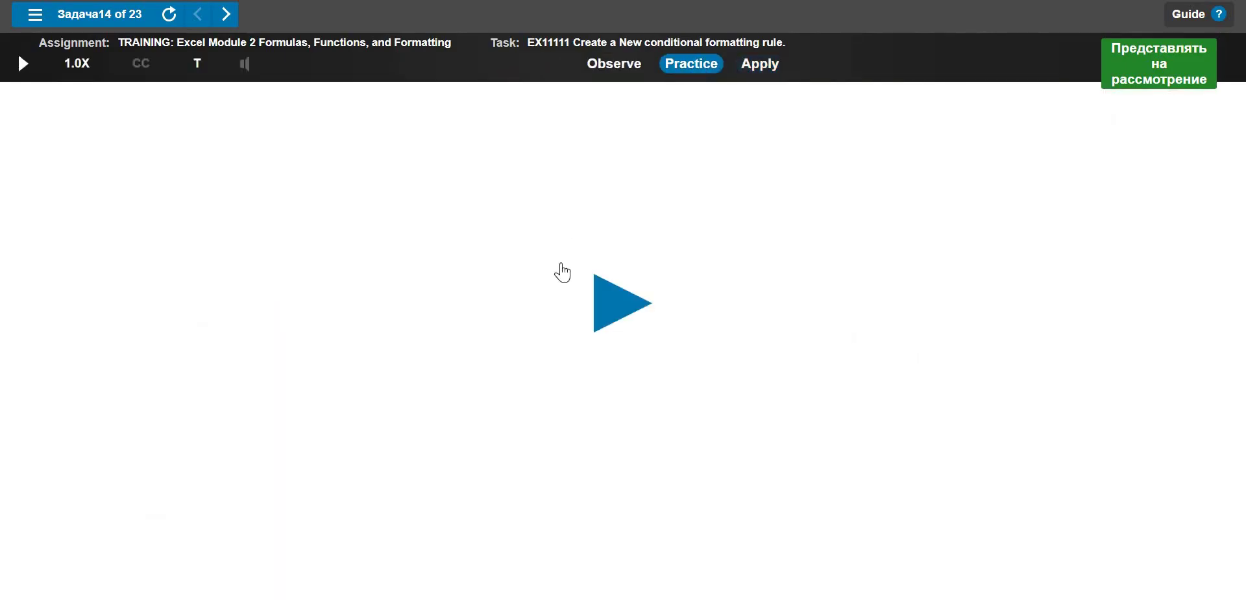
pyautogui.click(623, 301)
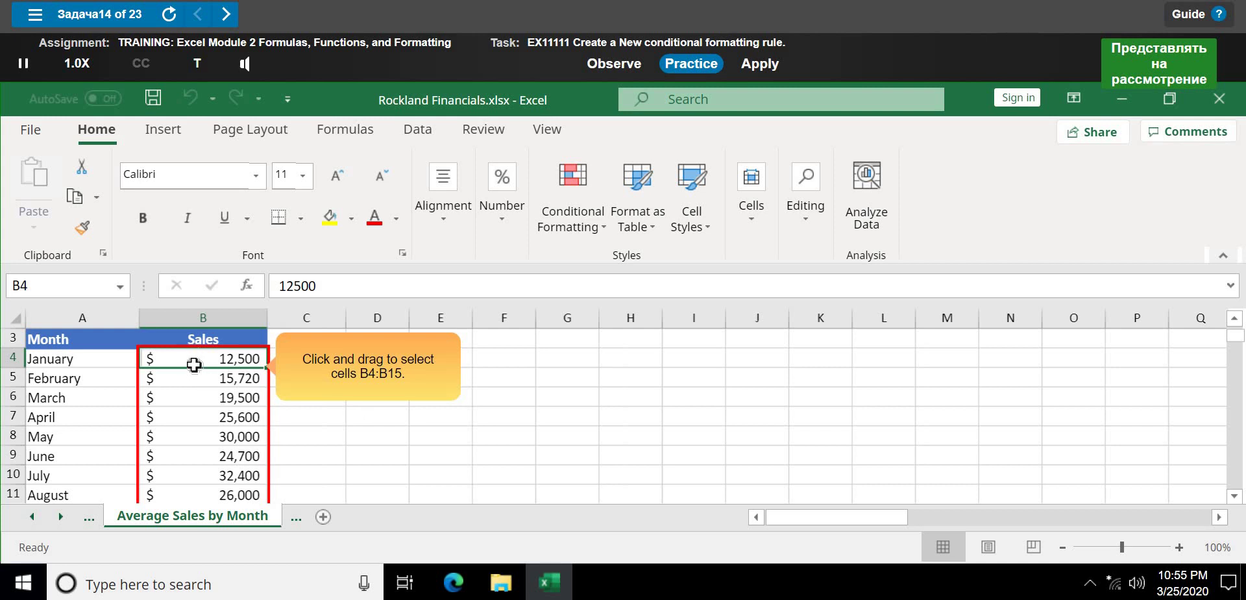
# - Select the monthly Sales values B4:B15 and bring up the Conditional Formatting menu
pyautogui.moveTo(203, 358); pyautogui.dragTo(215, 464)
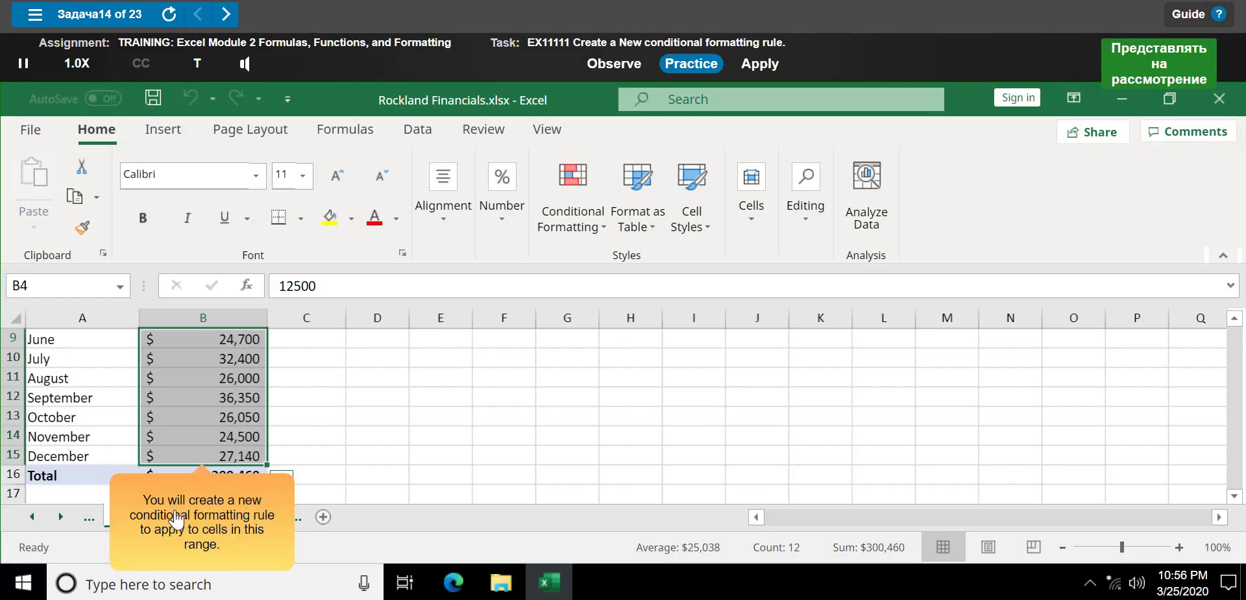
pyautogui.click(235, 554)
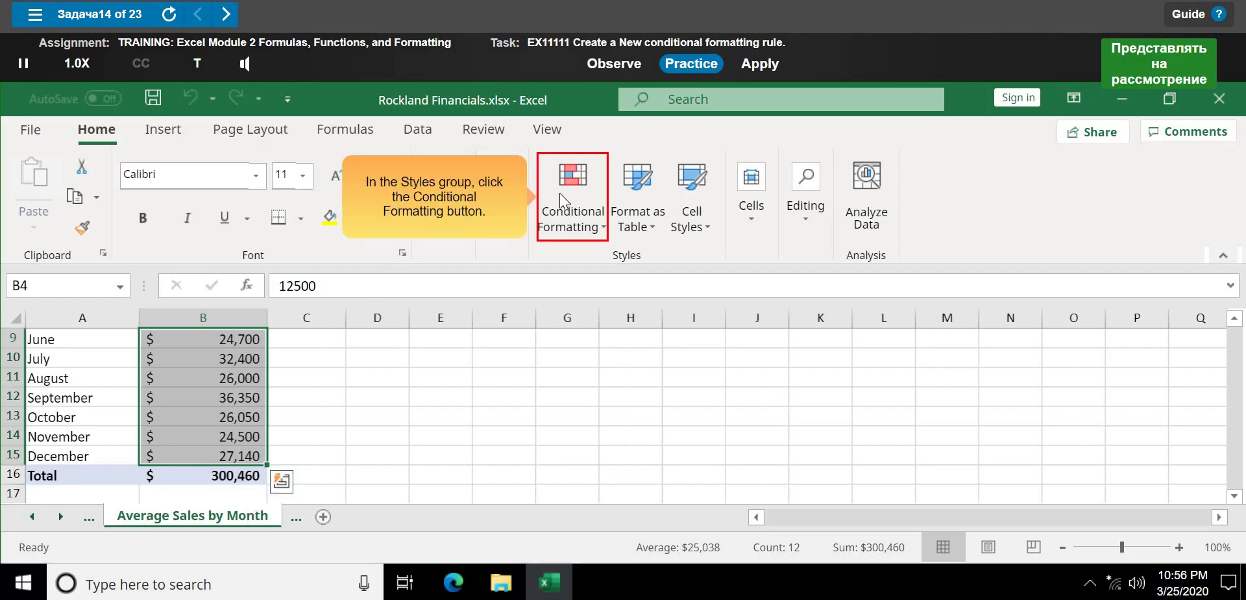
pyautogui.click(564, 222)
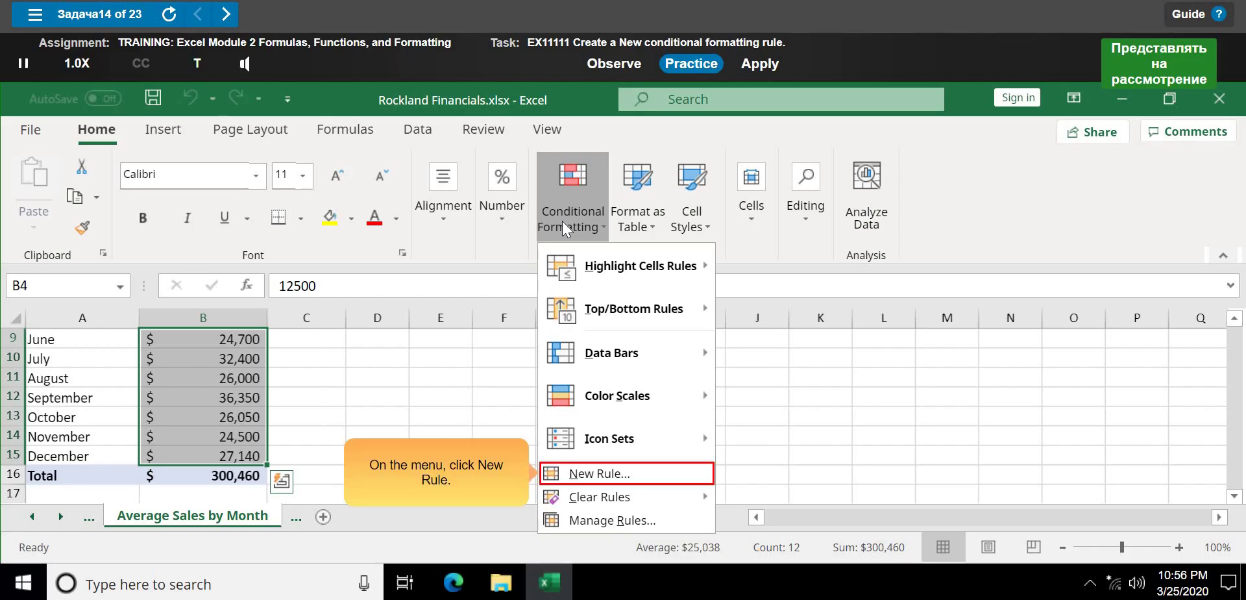
# - Start a new top-or-bottom ranked rule, changing the rank from 10 to Top 5
pyautogui.click(597, 473)
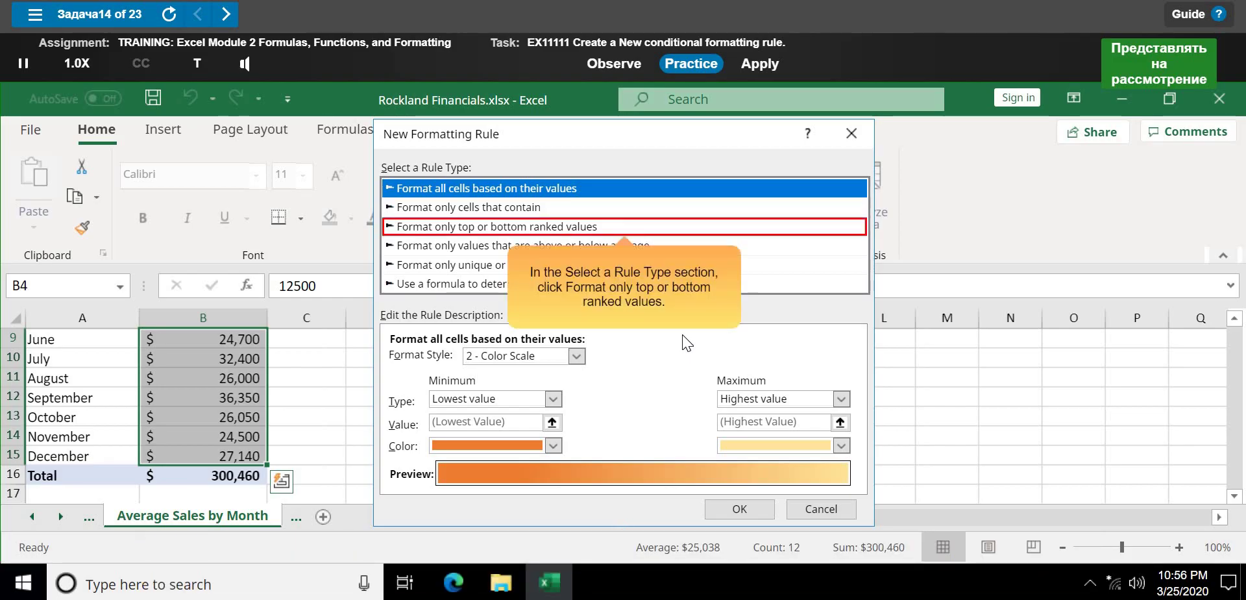
pyautogui.click(536, 231)
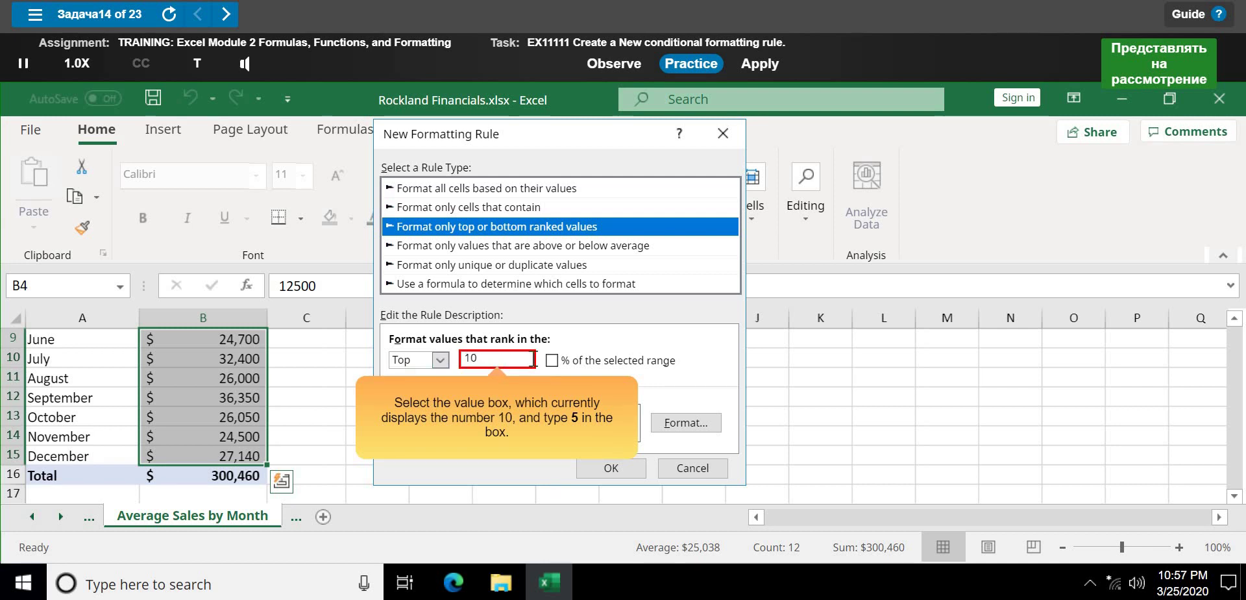
pyautogui.click(532, 359)
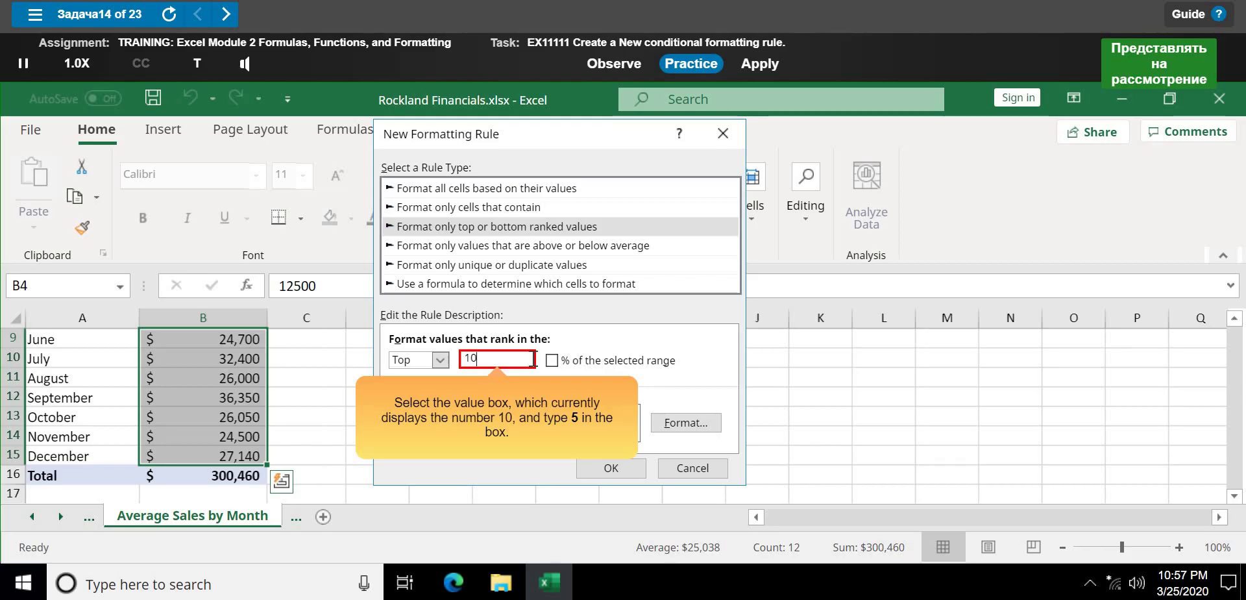
pyautogui.doubleClick(533, 359)
pyautogui.write('5')
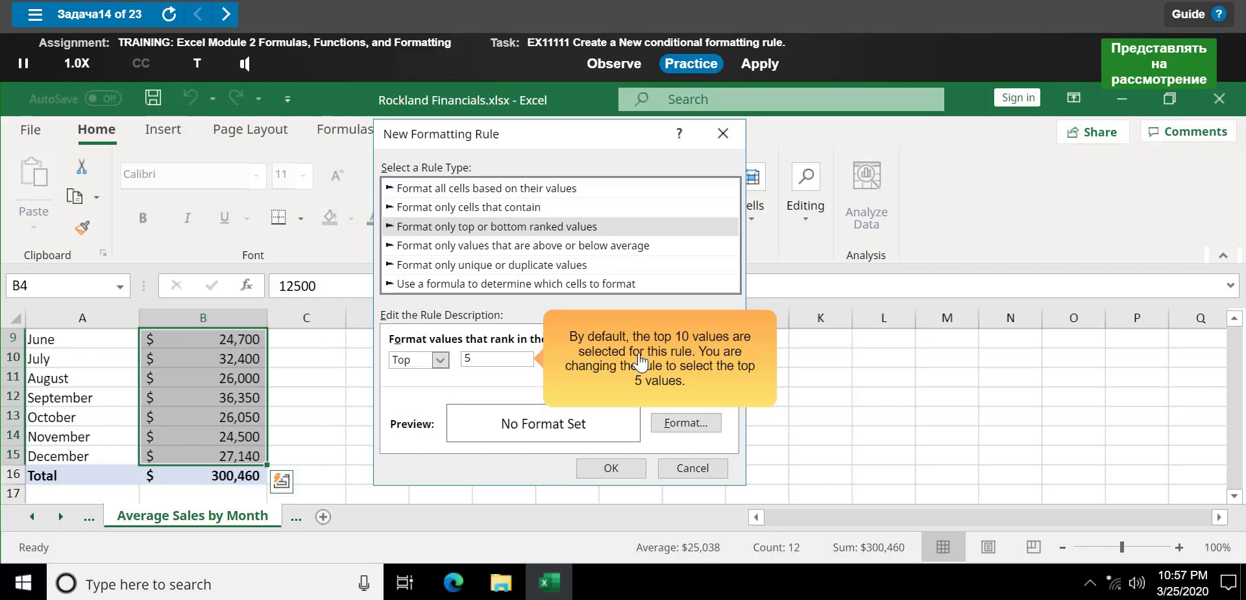
pyautogui.click(727, 371)
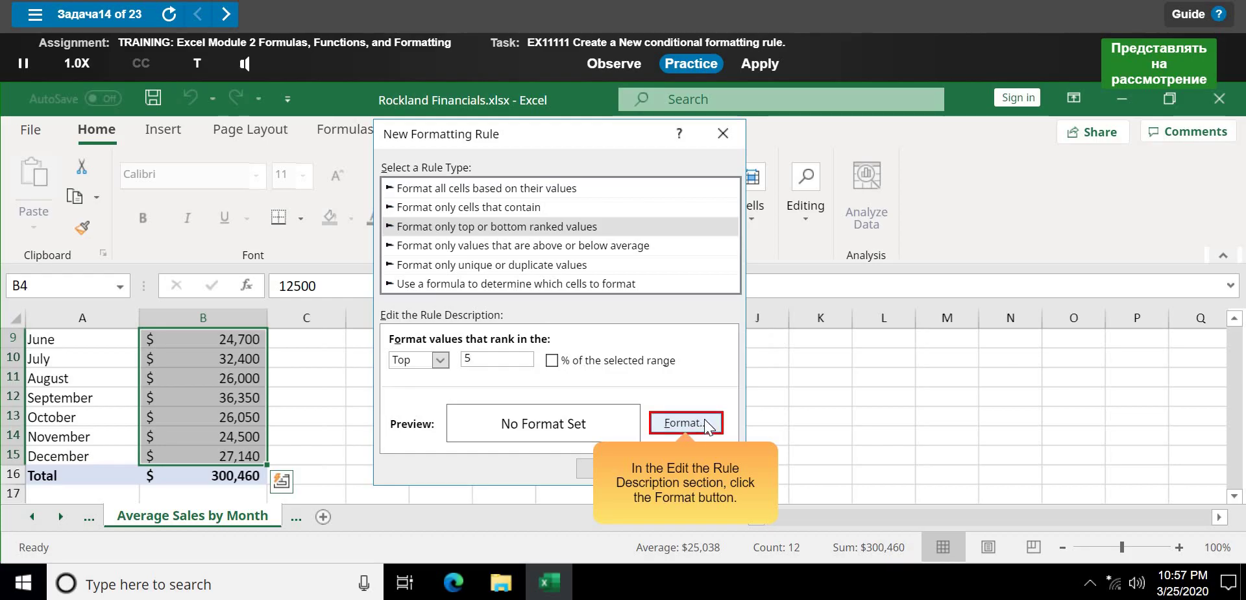
# - Set the top-5 rule's cell fill to Blue, Accent 5 and confirm the format
pyautogui.click(686, 423)
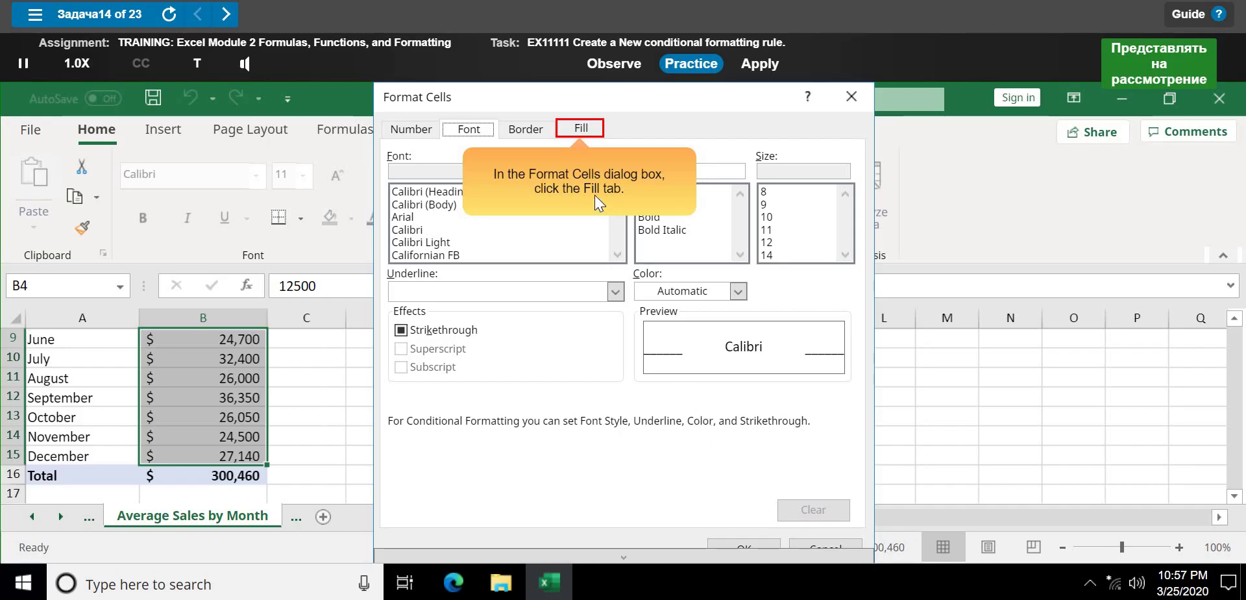
pyautogui.click(594, 139)
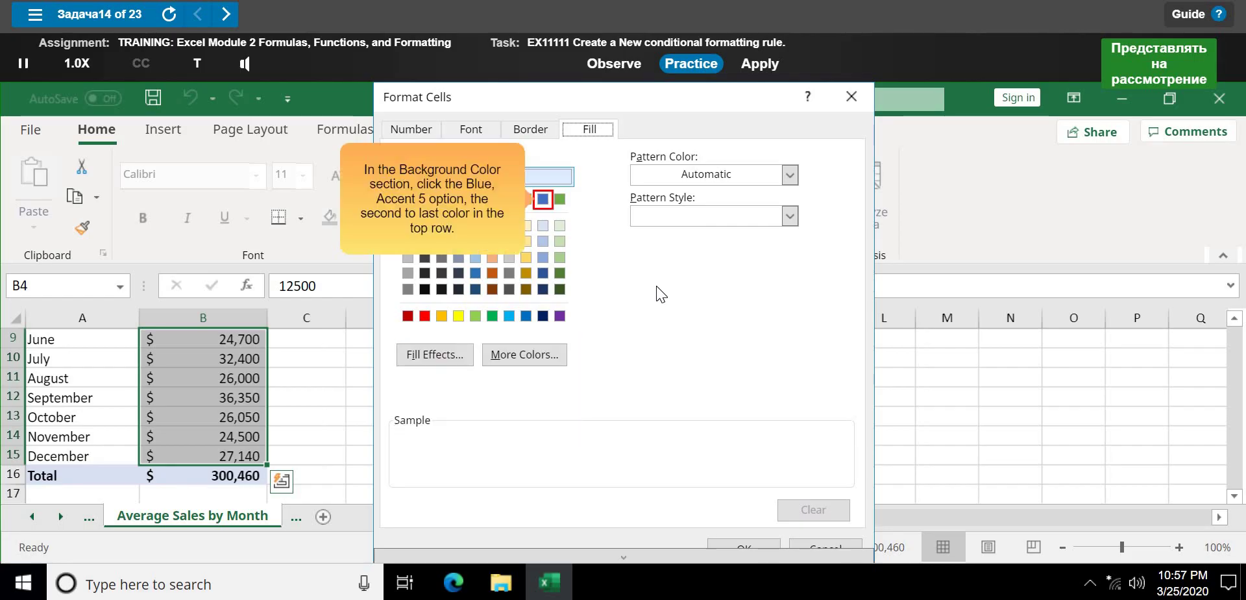
pyautogui.click(541, 198)
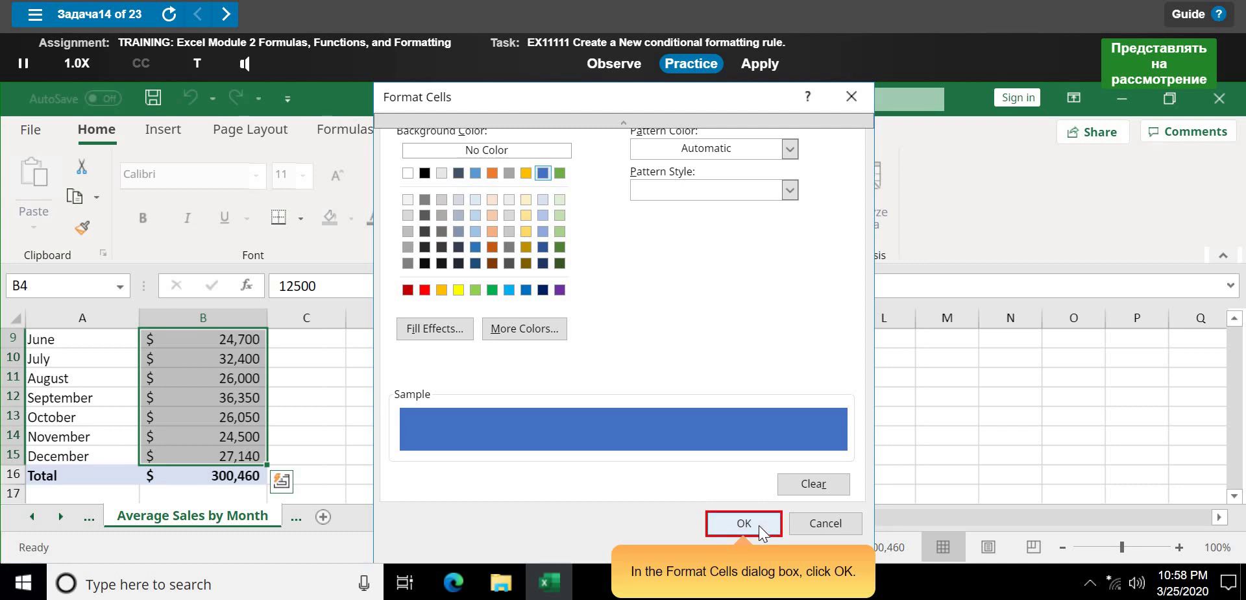
pyautogui.click(744, 523)
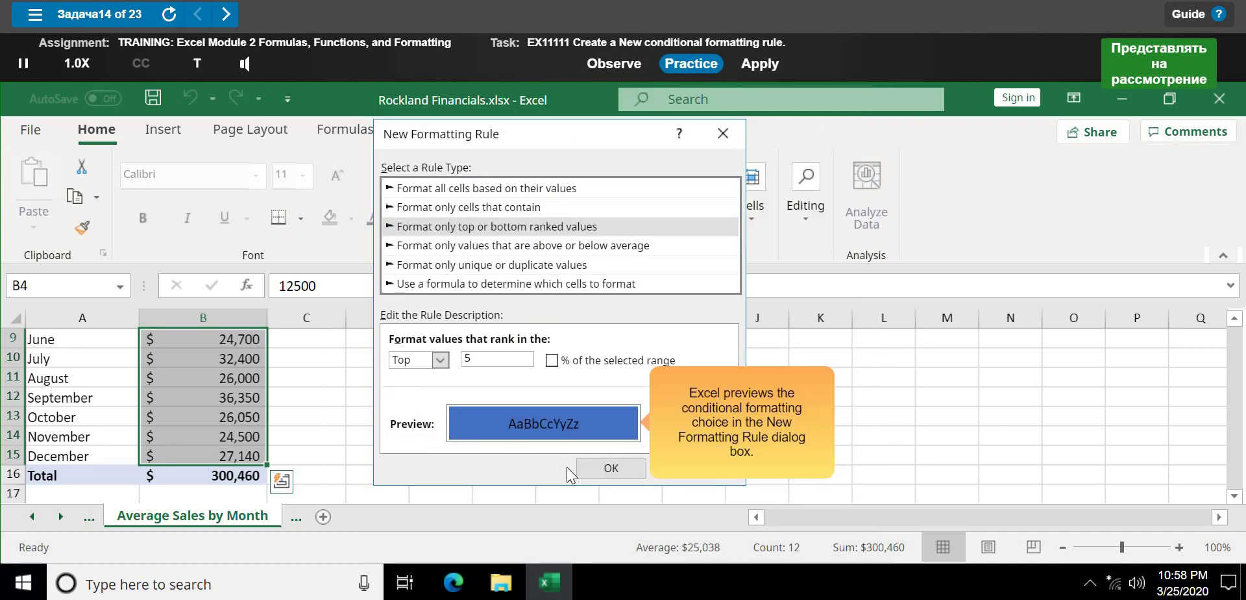
# - Apply the top-5 rule, start the rule-editing practice, and select Sales values B5:B16
pyautogui.click(626, 472)
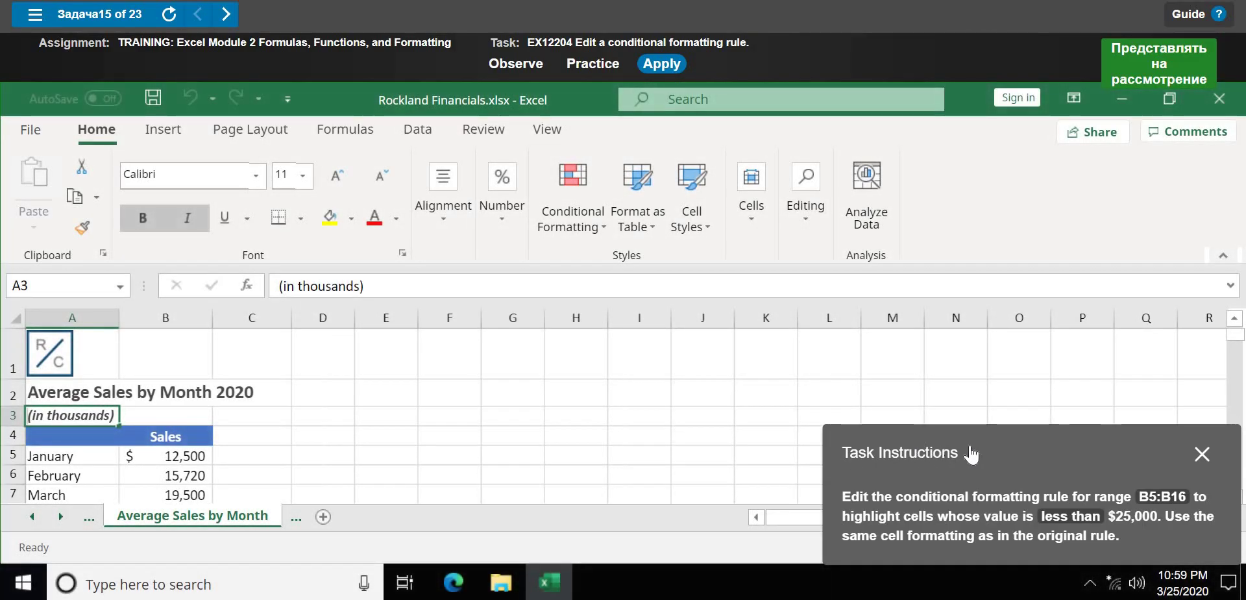
pyautogui.moveTo(1003, 457); pyautogui.dragTo(661, 316)
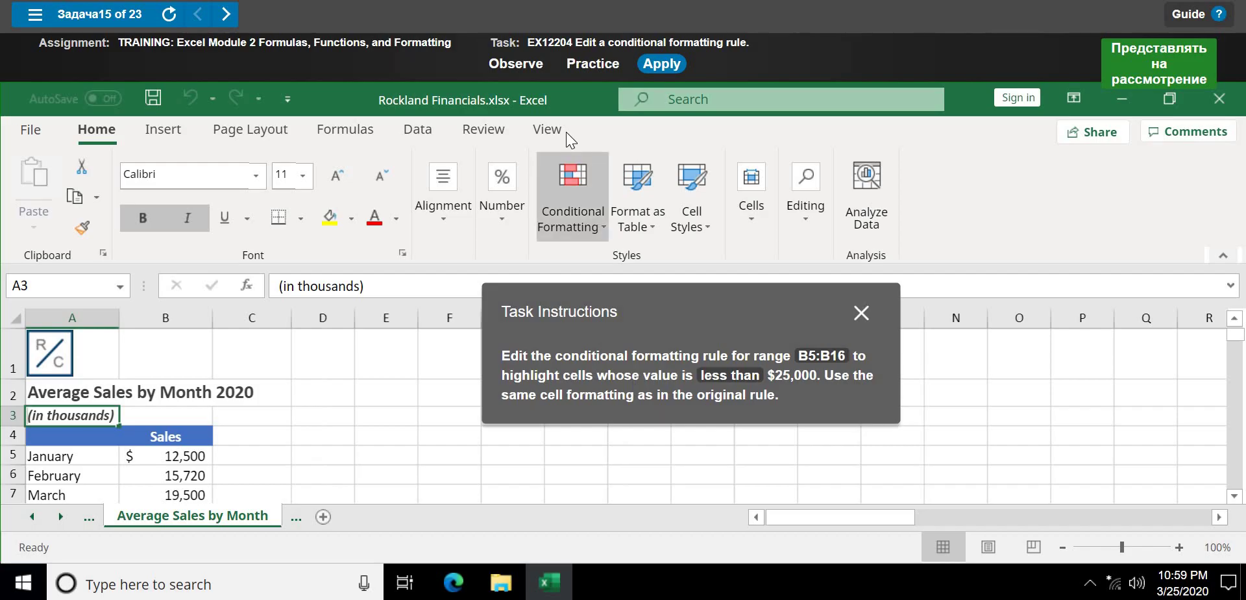
pyautogui.click(593, 73)
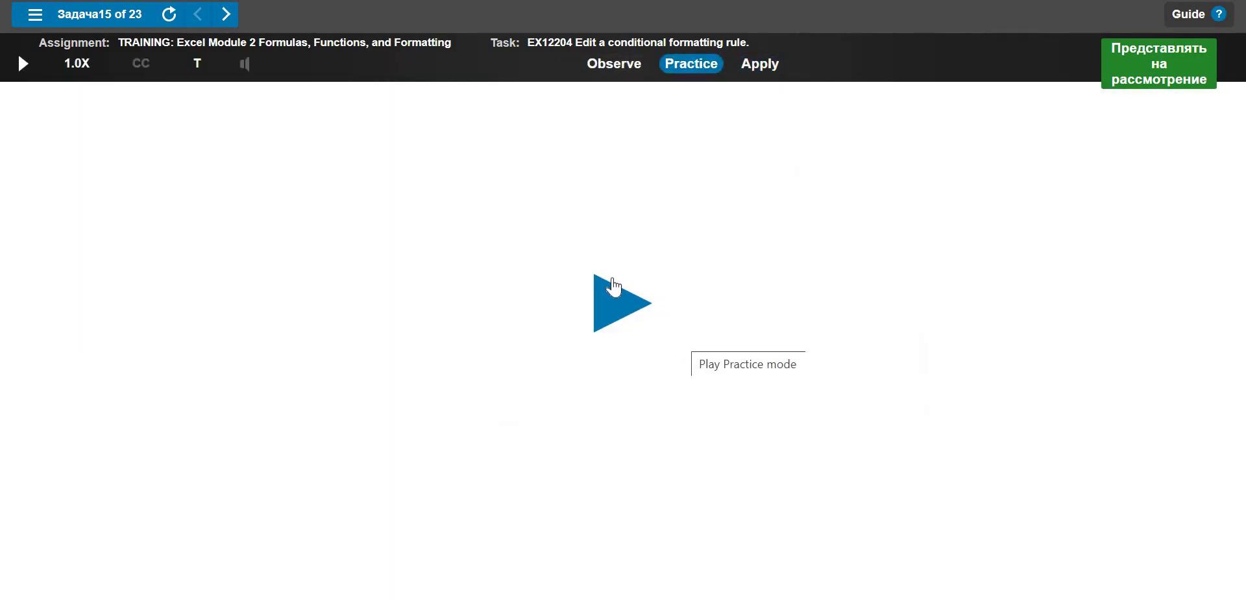
pyautogui.click(638, 290)
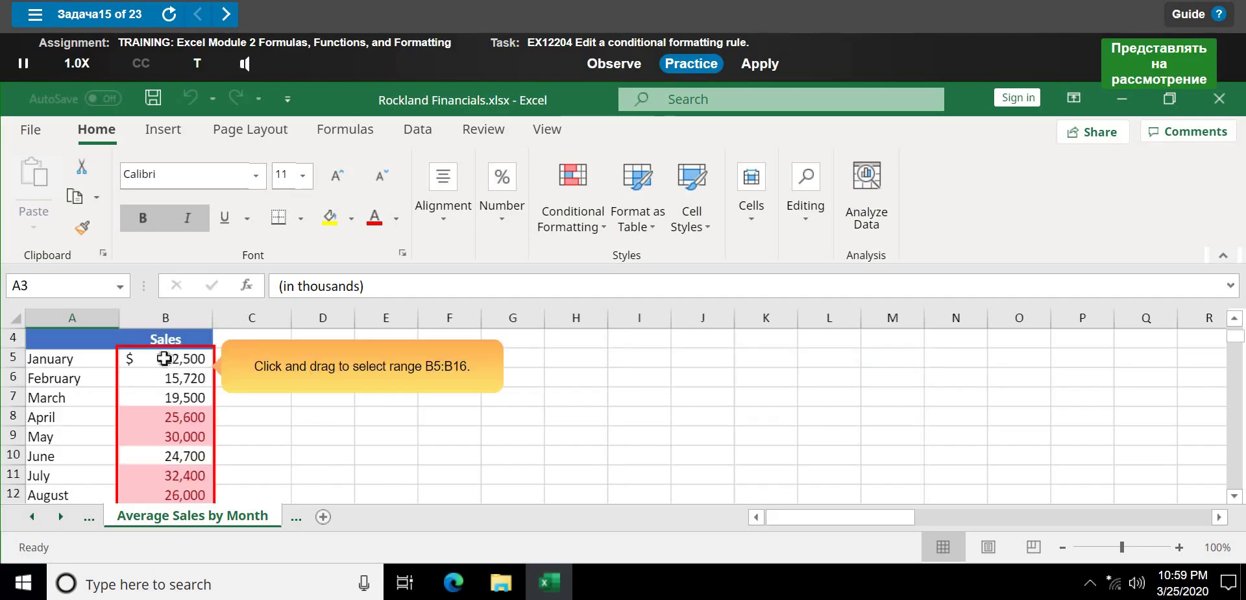
pyautogui.moveTo(164, 358); pyautogui.dragTo(173, 464)
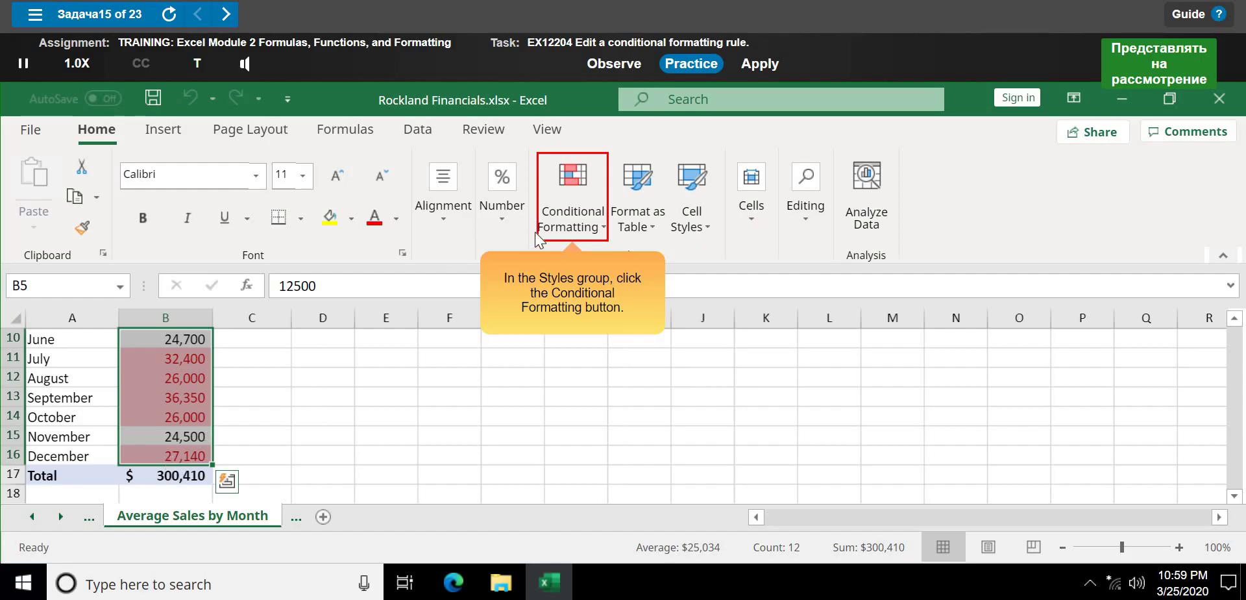
# - Open Conditional Formatting > Manage Rules to list the Cell Value > 25000 rule
pyautogui.click(579, 227)
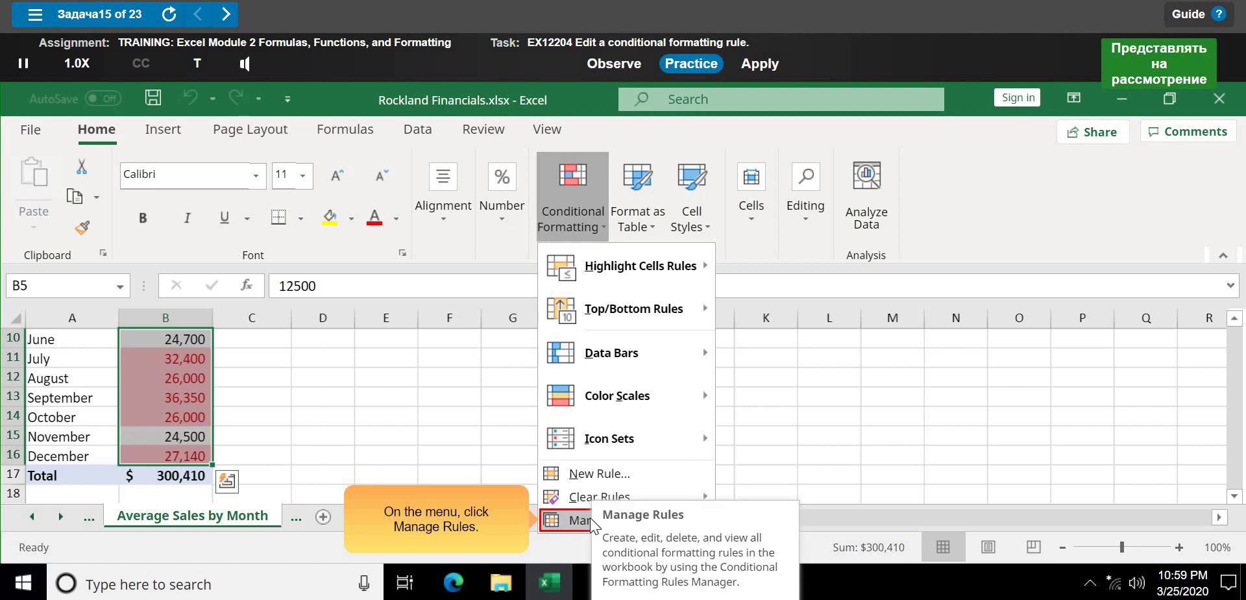
pyautogui.click(590, 517)
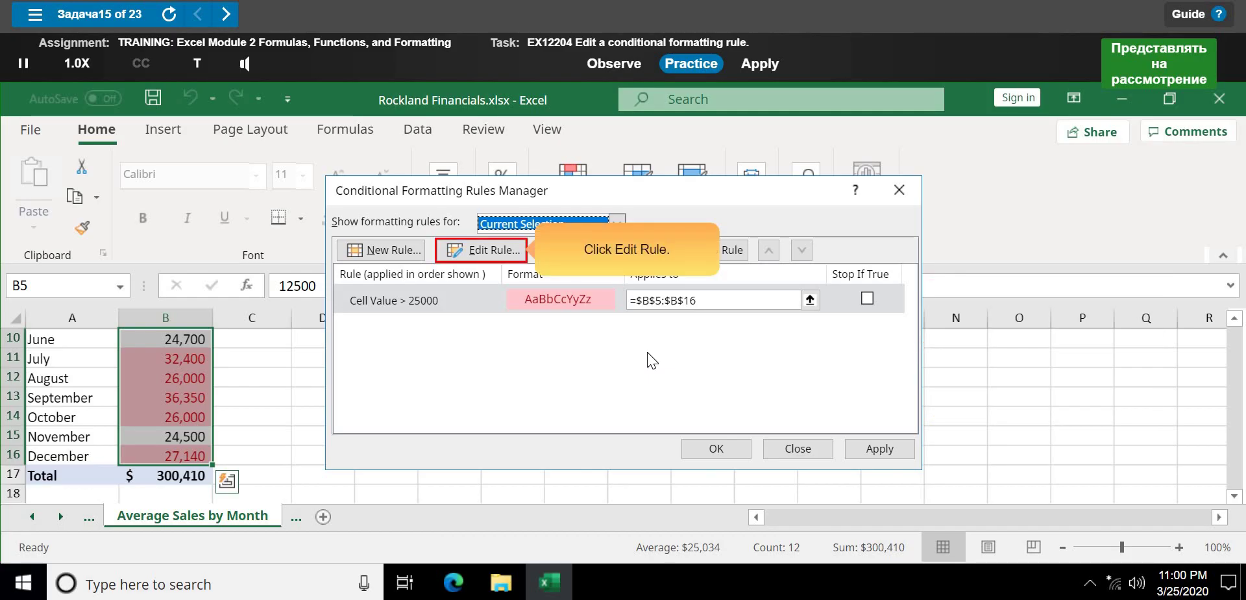
# - Edit the Sales rule from greater than 25000 to less than 25000 and apply it
pyautogui.click(484, 250)
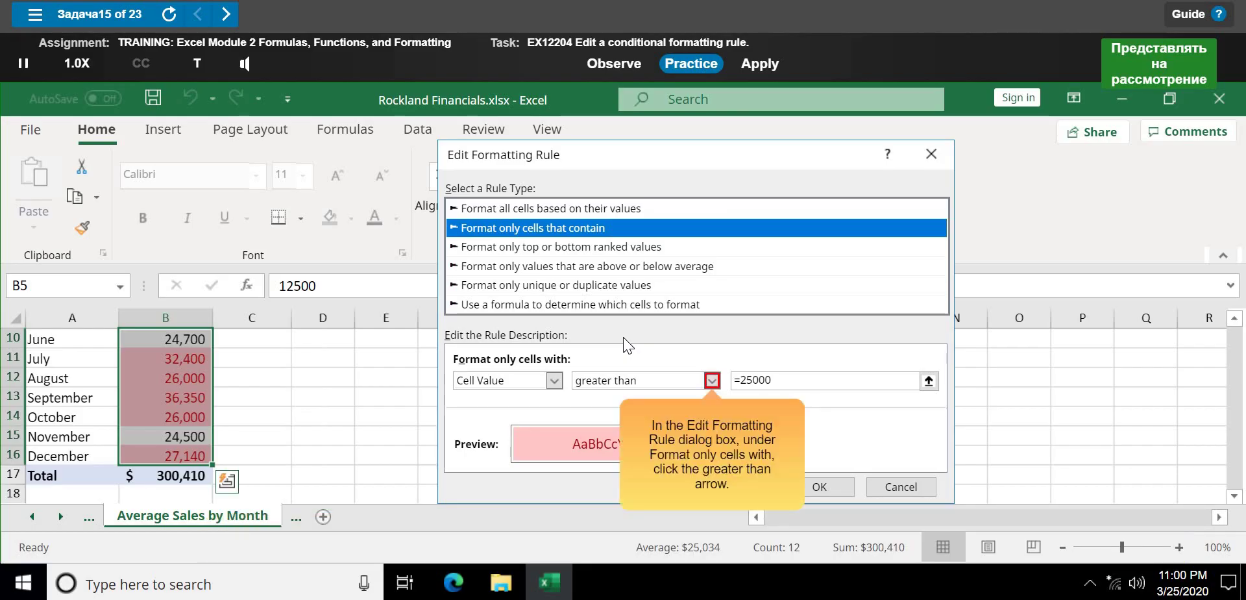
pyautogui.click(712, 380)
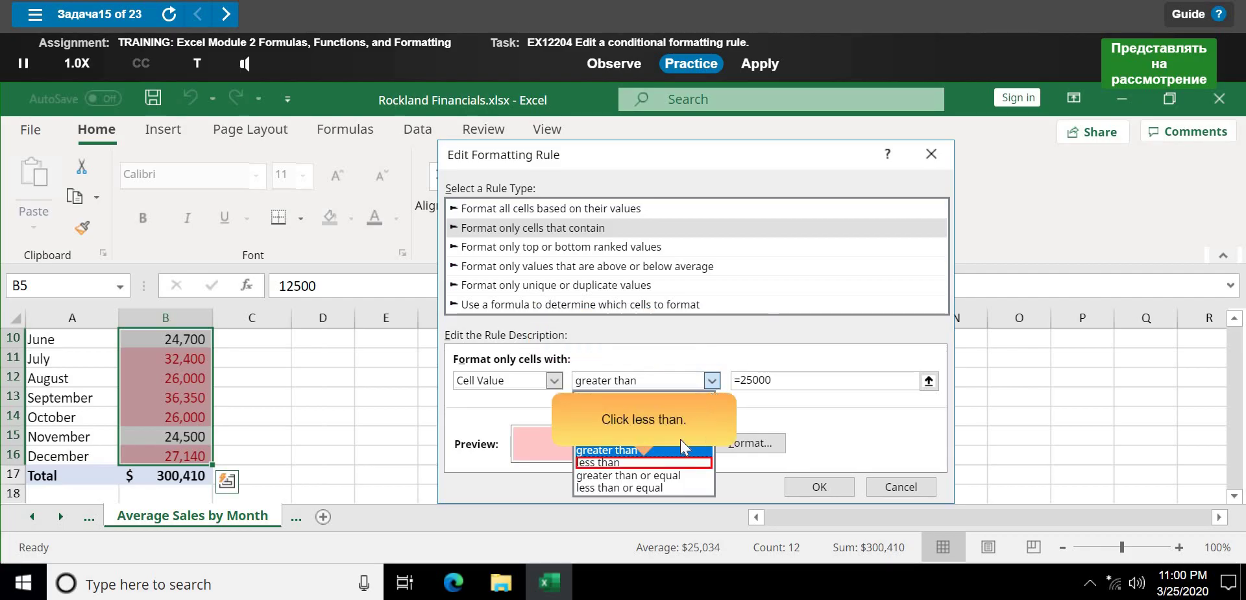
pyautogui.click(670, 461)
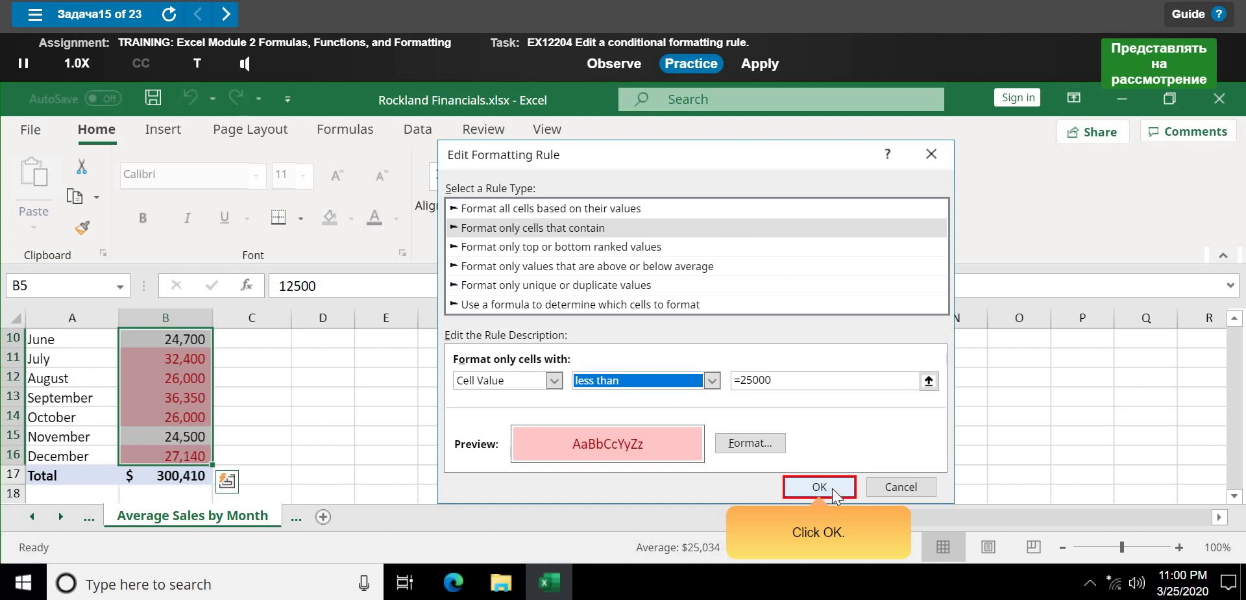
pyautogui.click(832, 488)
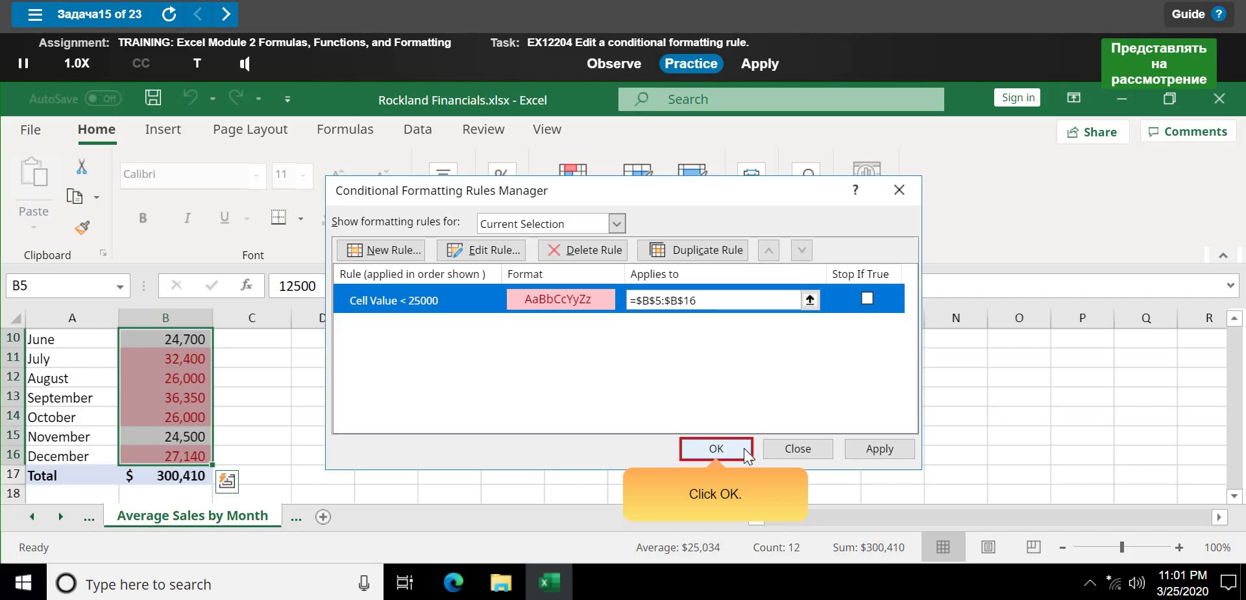
pyautogui.click(717, 448)
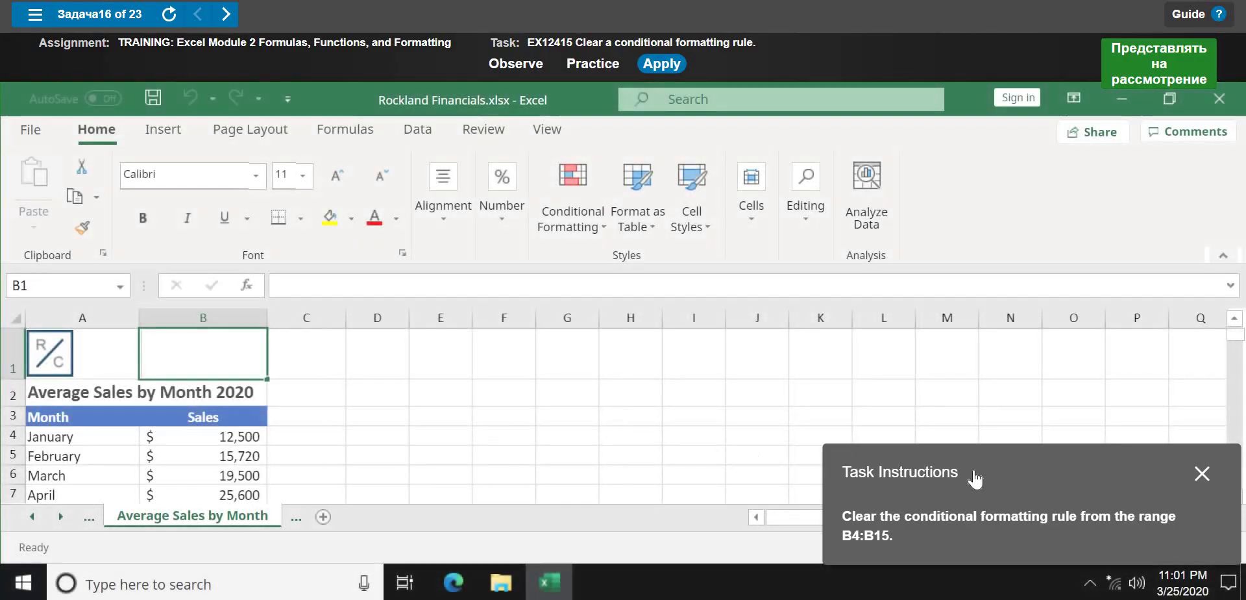
# - Launch the clear-rule practice lesson and select the Sales values B4:B15
pyautogui.moveTo(999, 476); pyautogui.dragTo(710, 312)
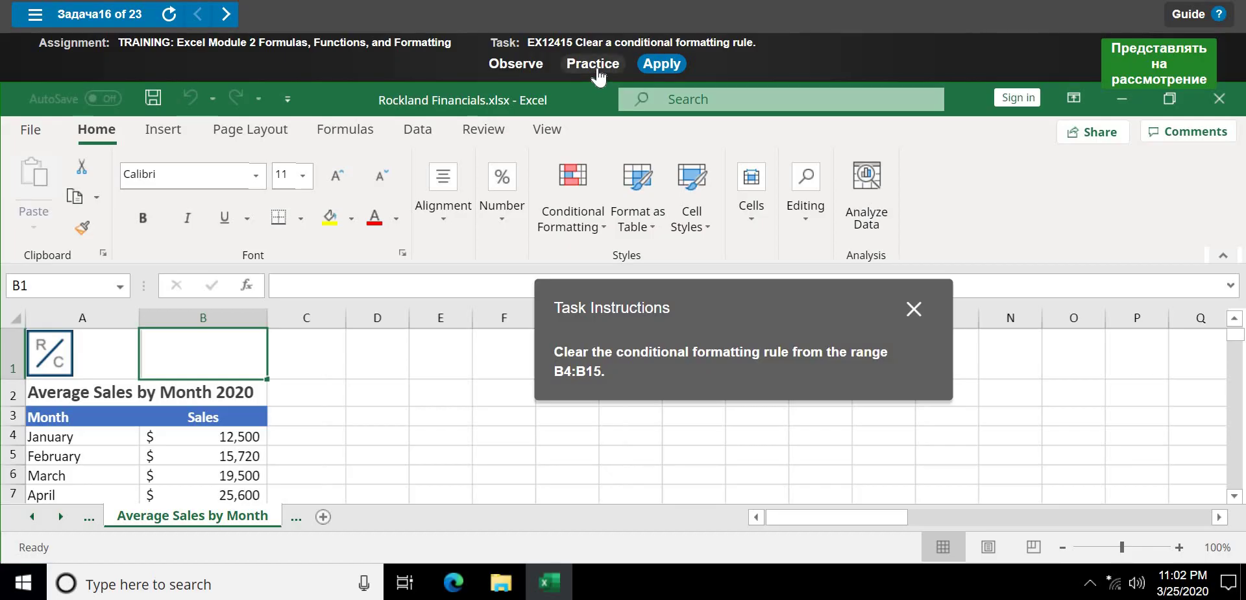
pyautogui.click(592, 63)
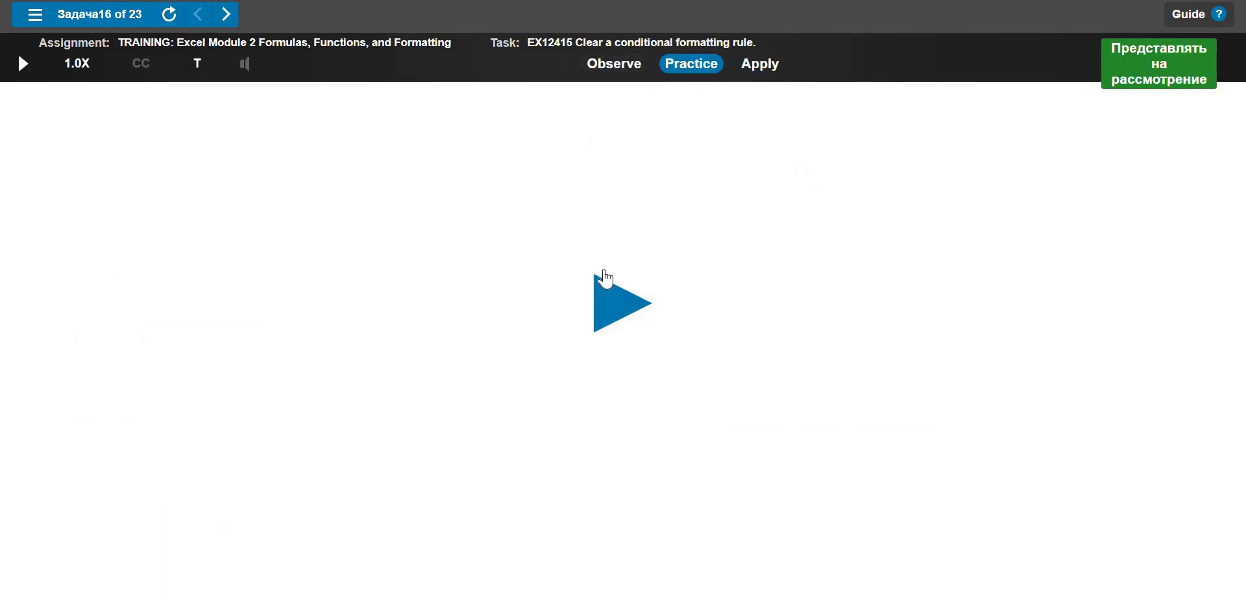
pyautogui.click(604, 315)
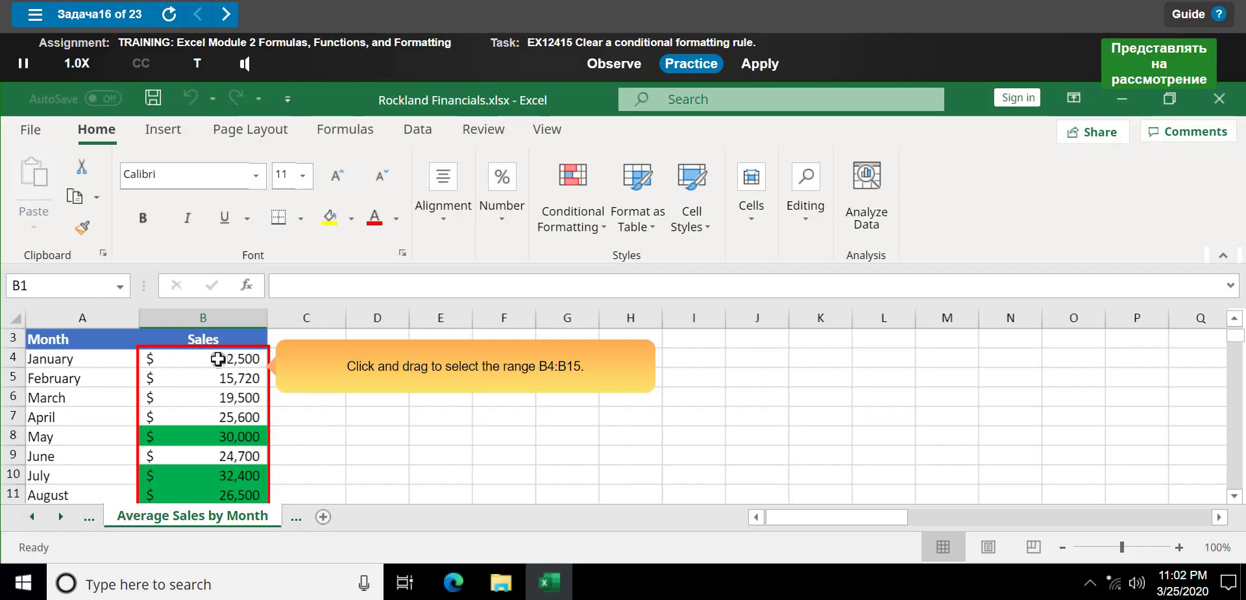
pyautogui.moveTo(218, 358); pyautogui.dragTo(244, 461)
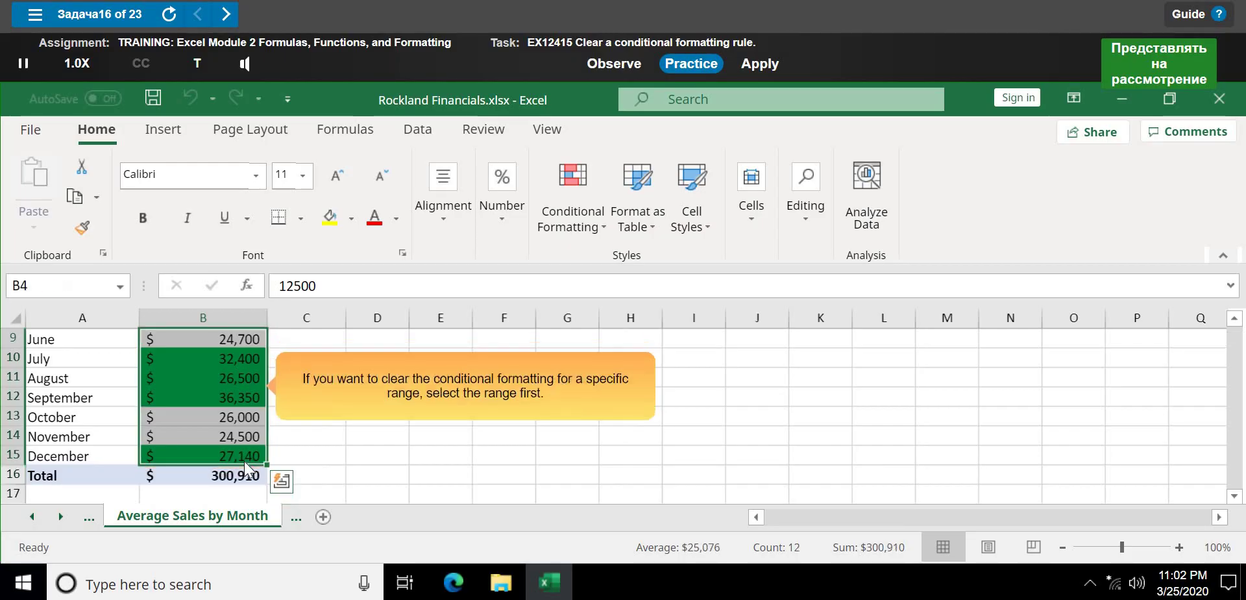
# - Clear the conditional formatting rules from the selected cells B4:B15
pyautogui.click(457, 416)
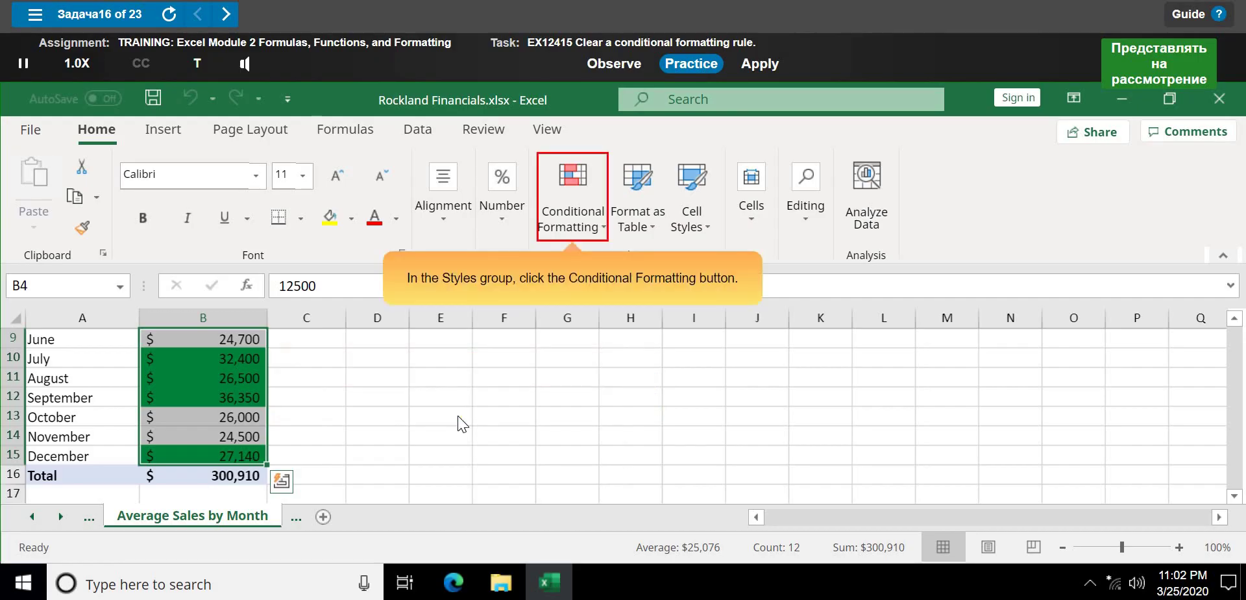
pyautogui.click(572, 227)
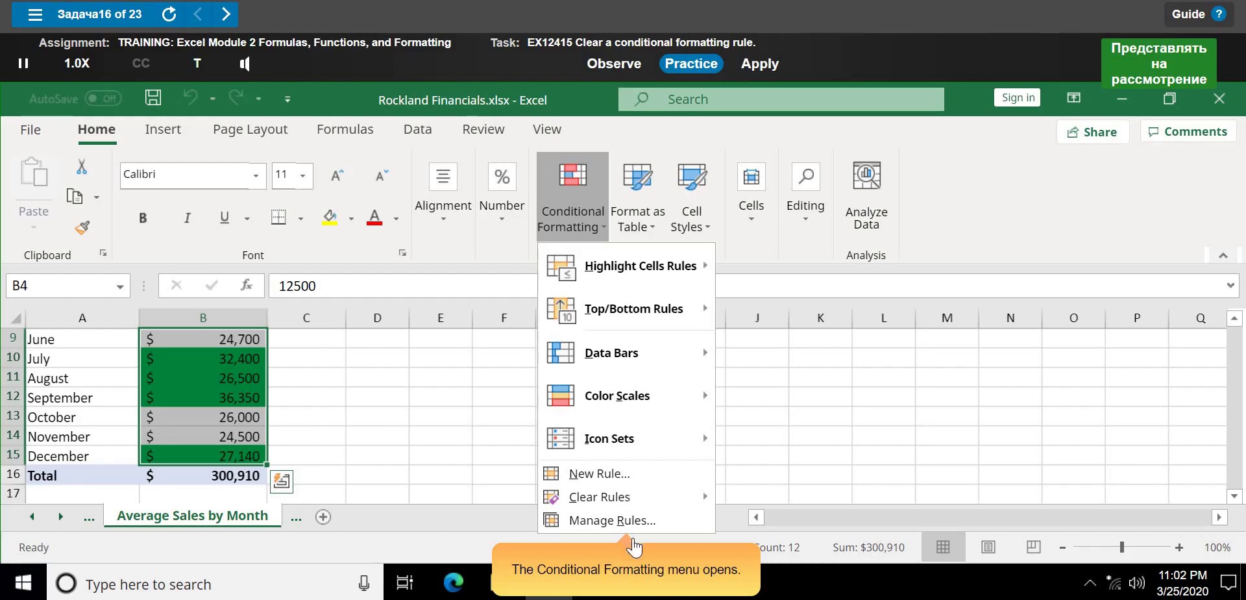
pyautogui.click(630, 497)
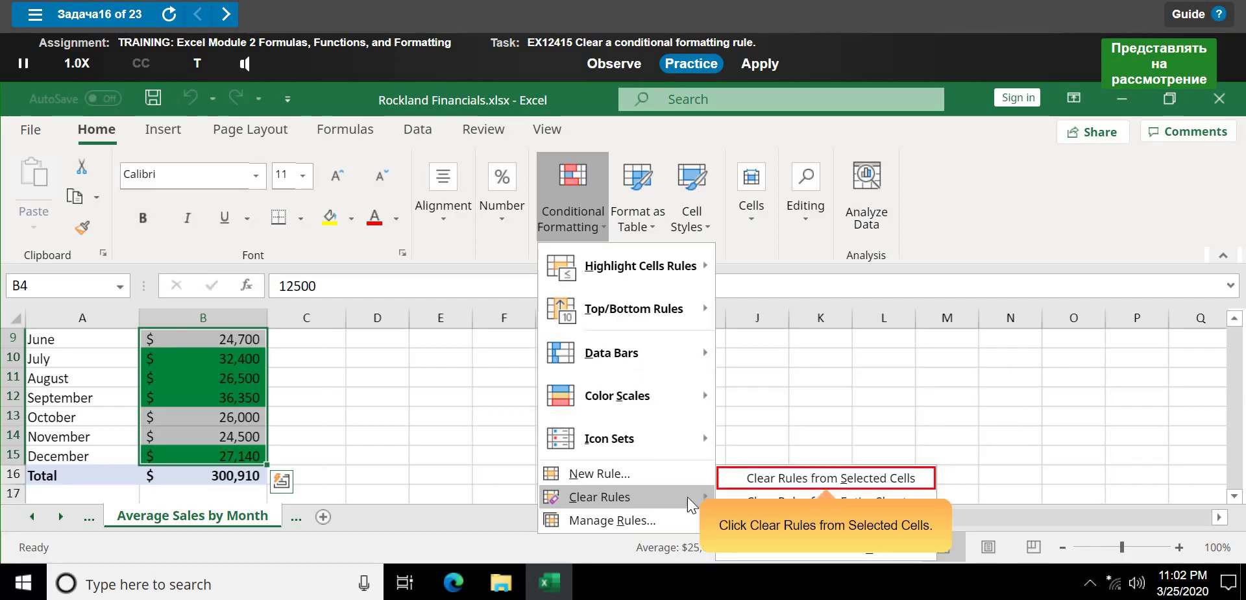
pyautogui.click(777, 479)
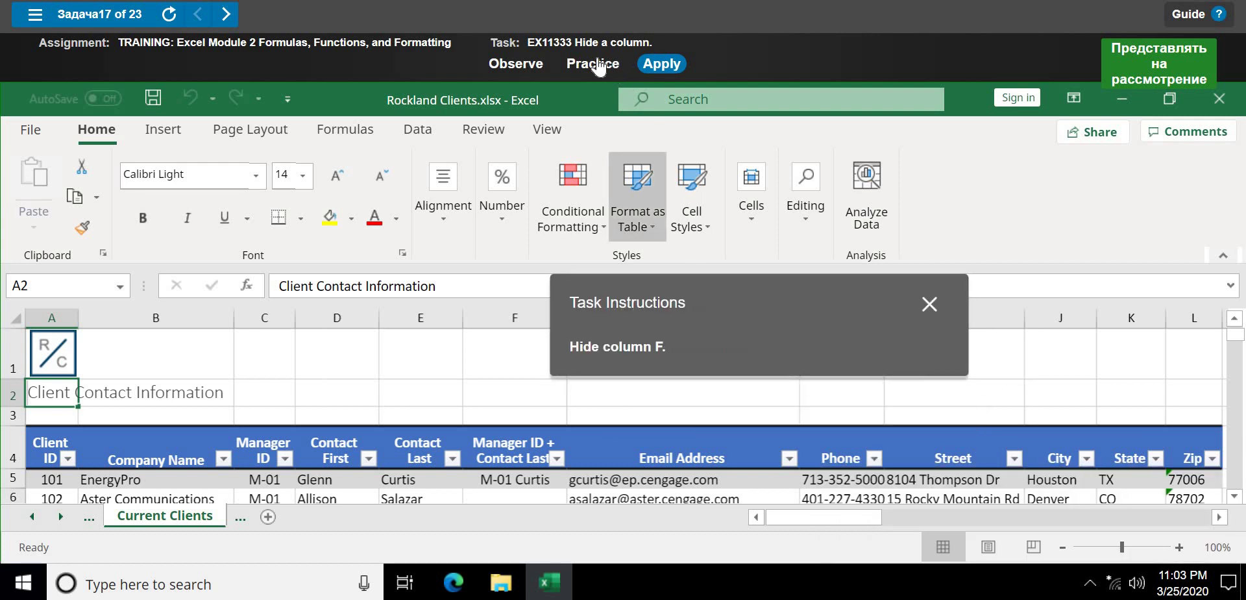
# - Start the practice and hide column F (Manager ID + Contact Last) via Format > Hide Columns
pyautogui.click(593, 65)
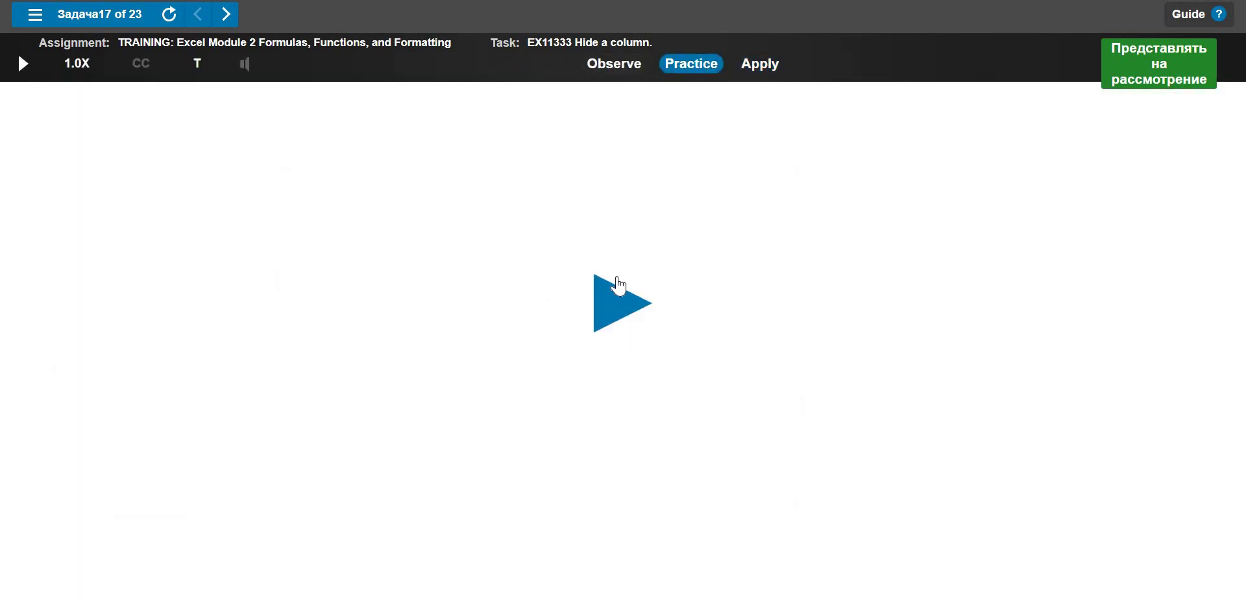
pyautogui.click(618, 305)
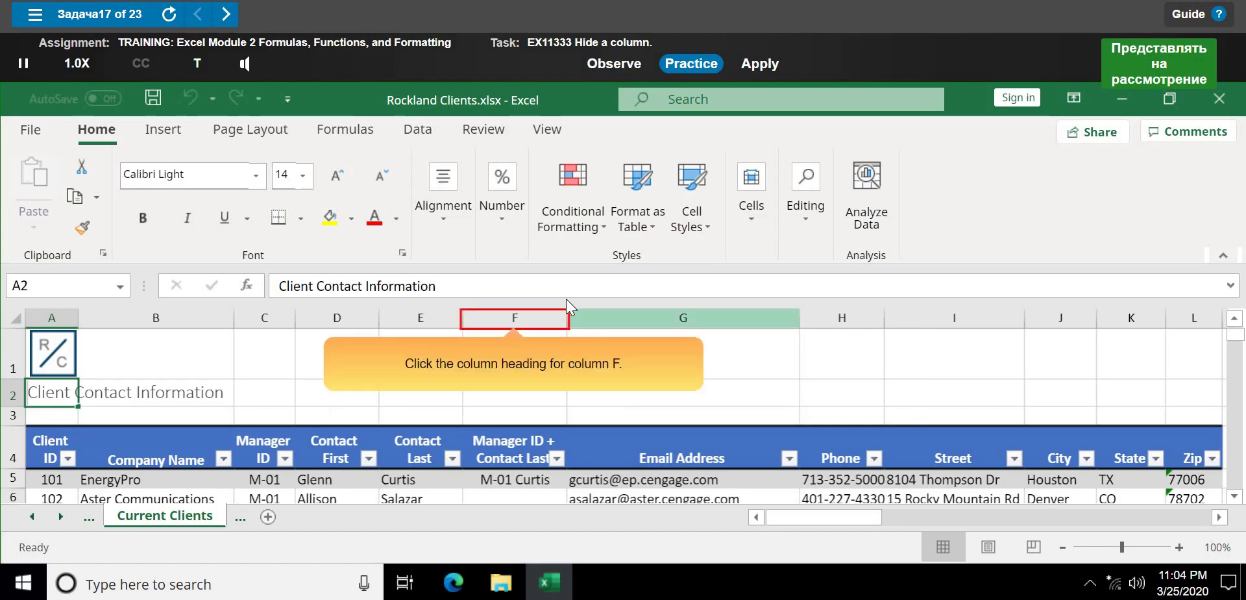
pyautogui.click(528, 312)
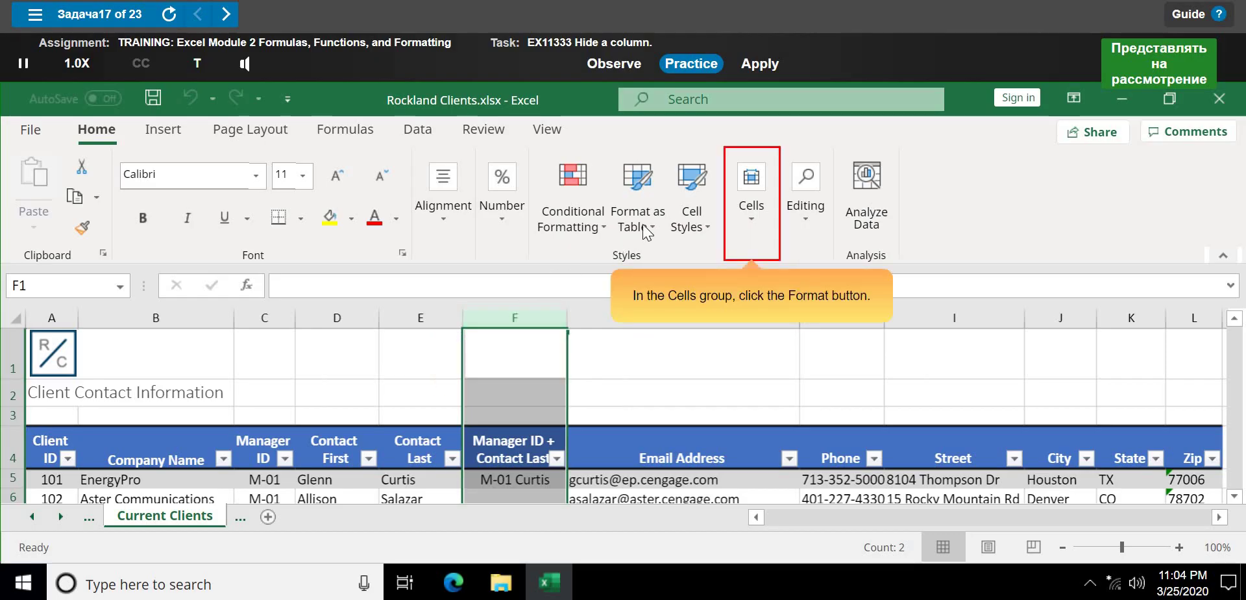
pyautogui.click(747, 228)
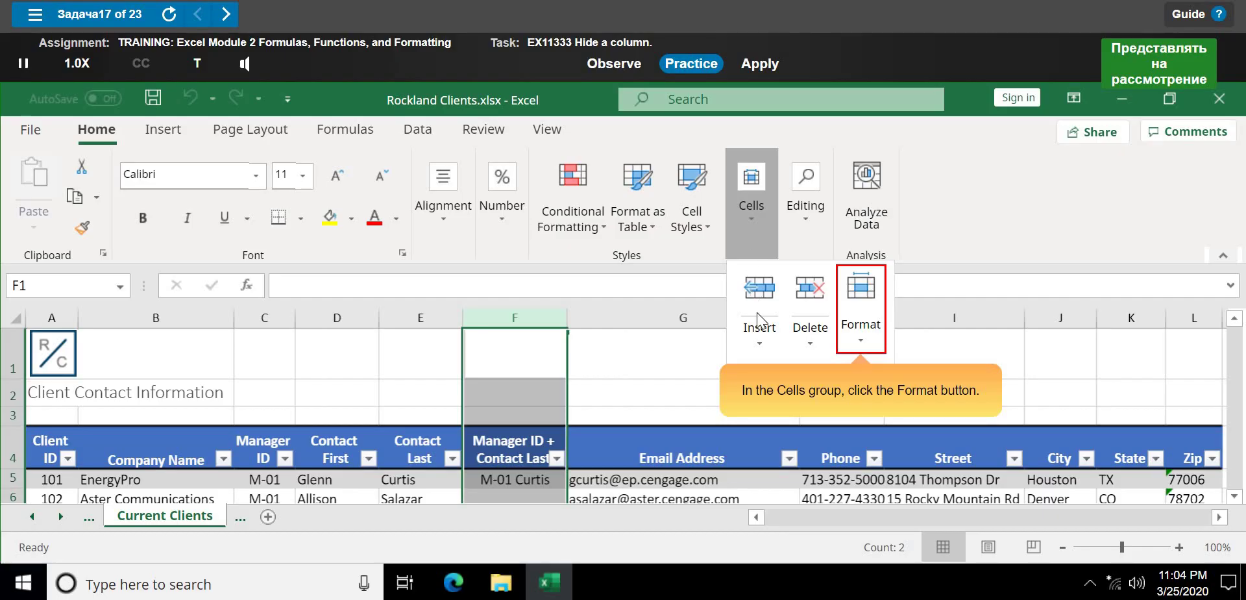
pyautogui.click(844, 335)
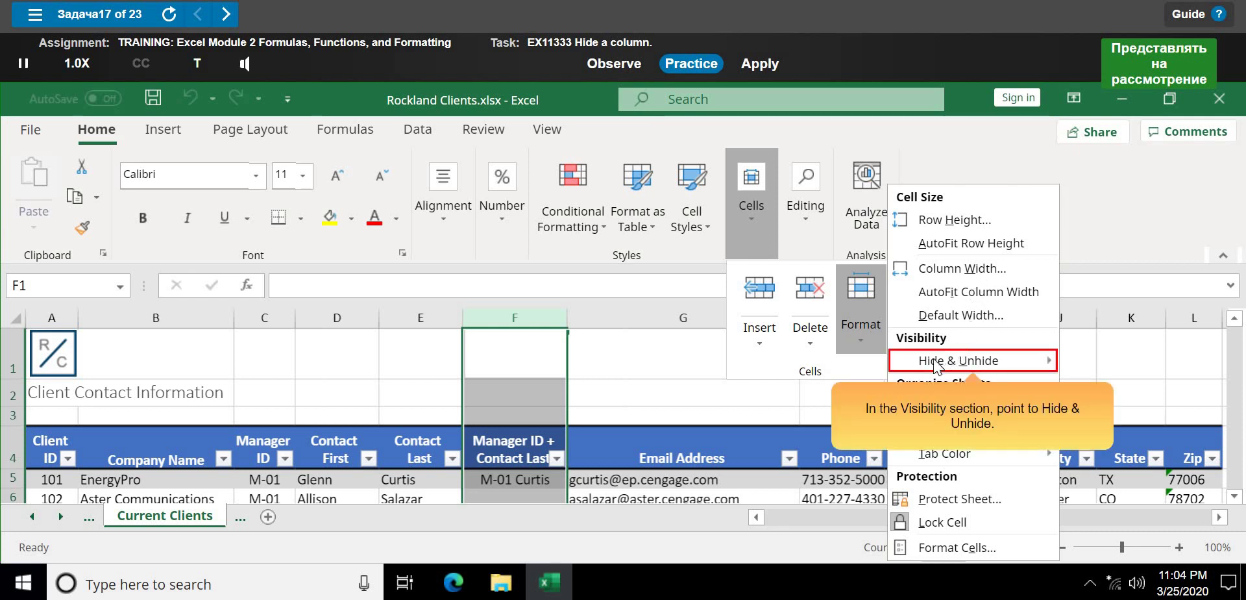
pyautogui.moveTo(933, 364)
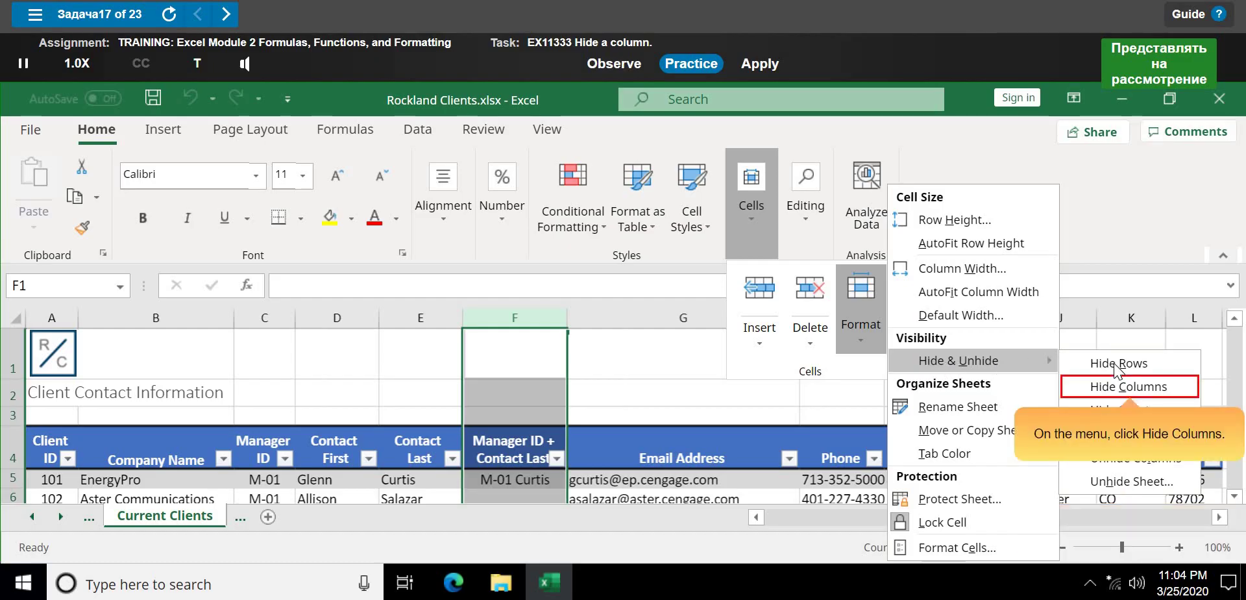
pyautogui.click(1085, 392)
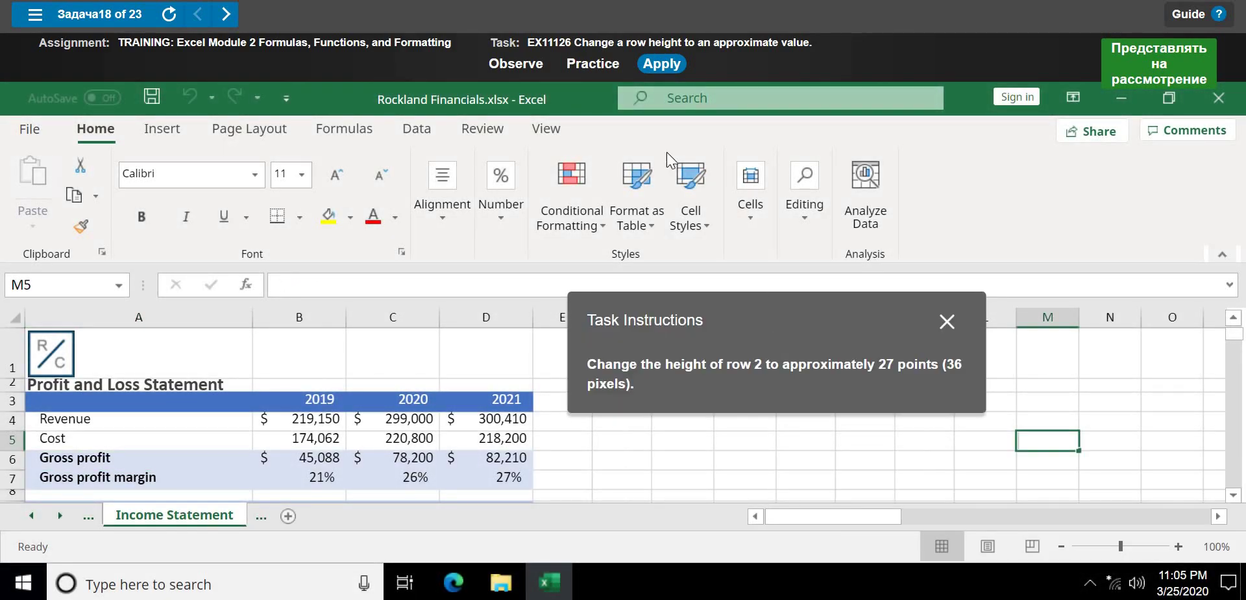
# - Launch the row-height practice lesson and select the title cell A2
pyautogui.click(586, 64)
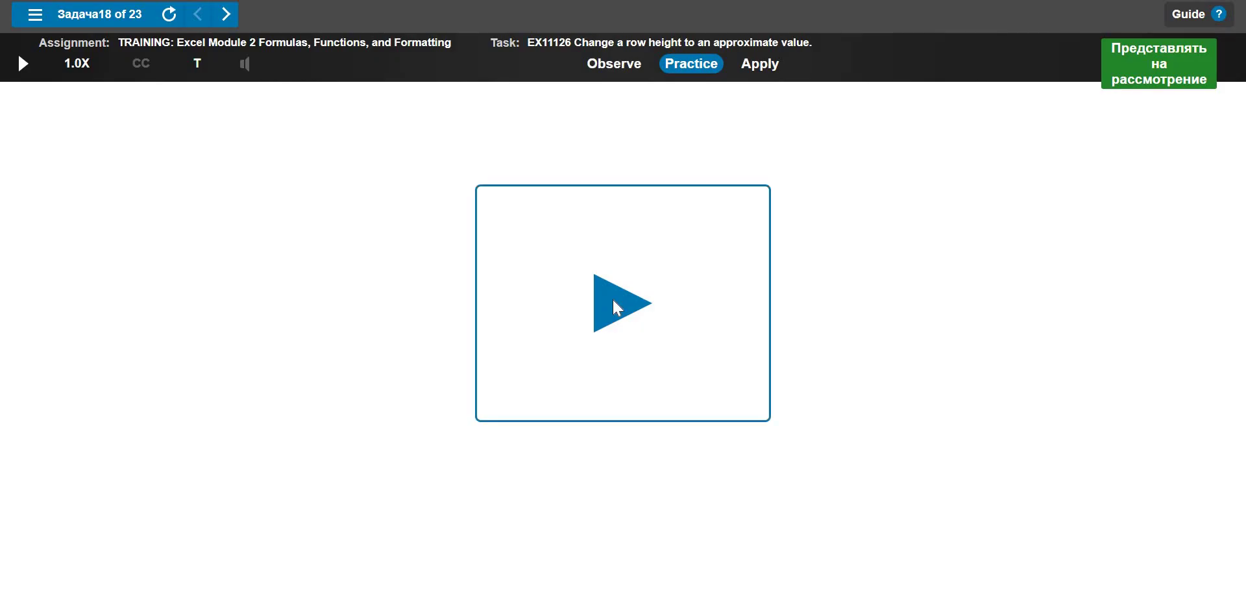
pyautogui.click(613, 300)
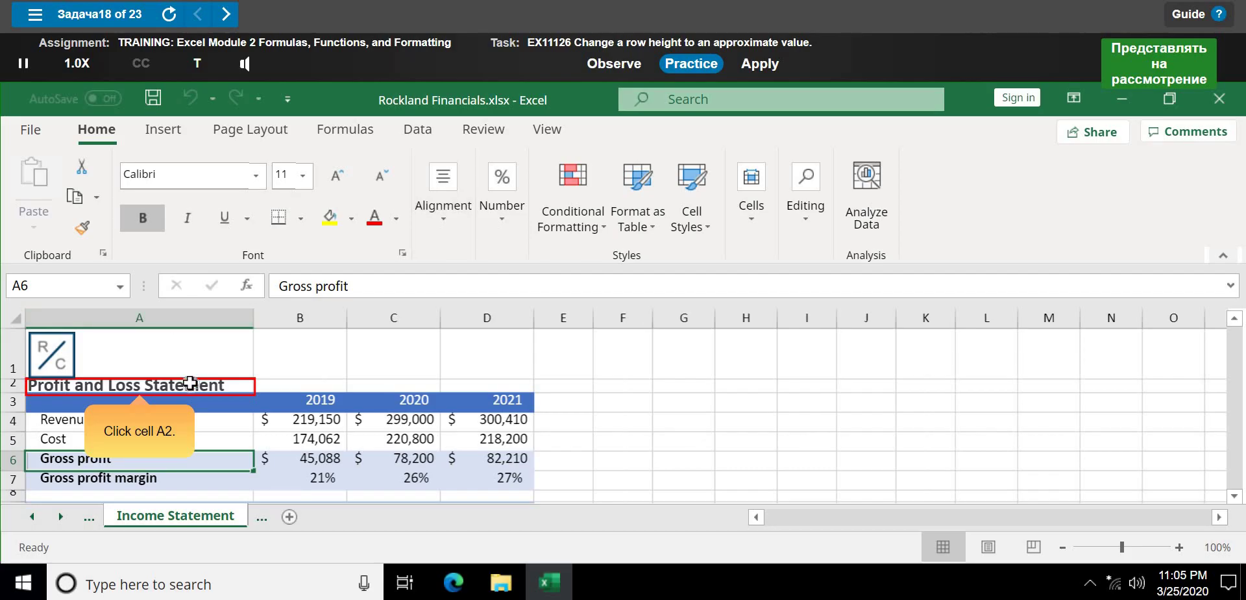
pyautogui.click(187, 387)
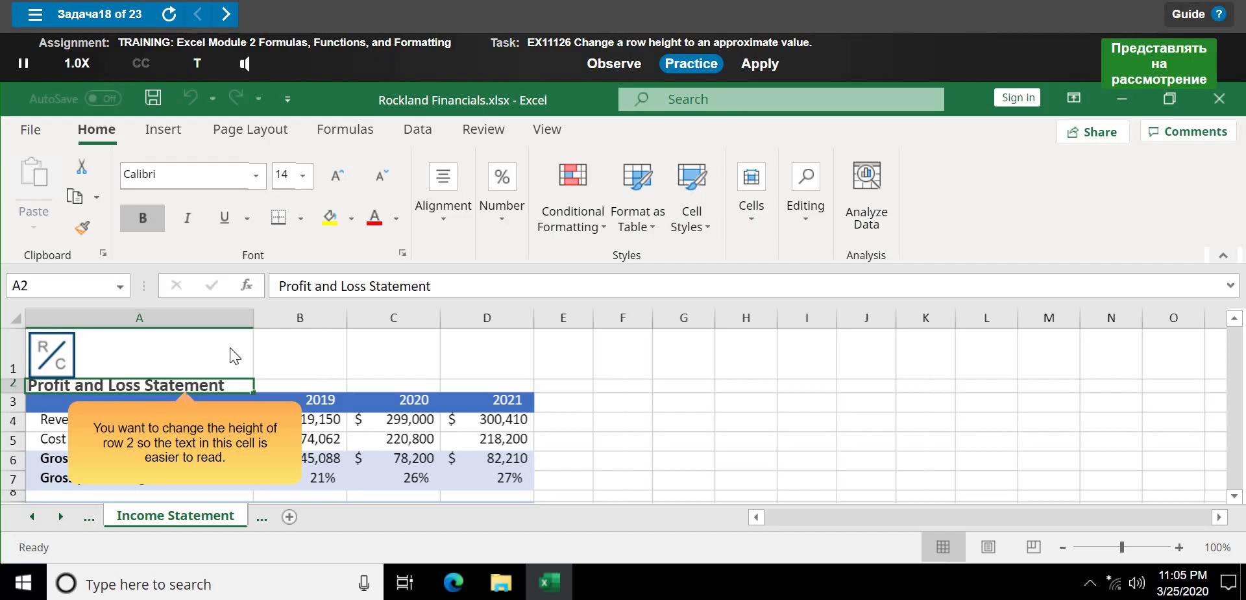
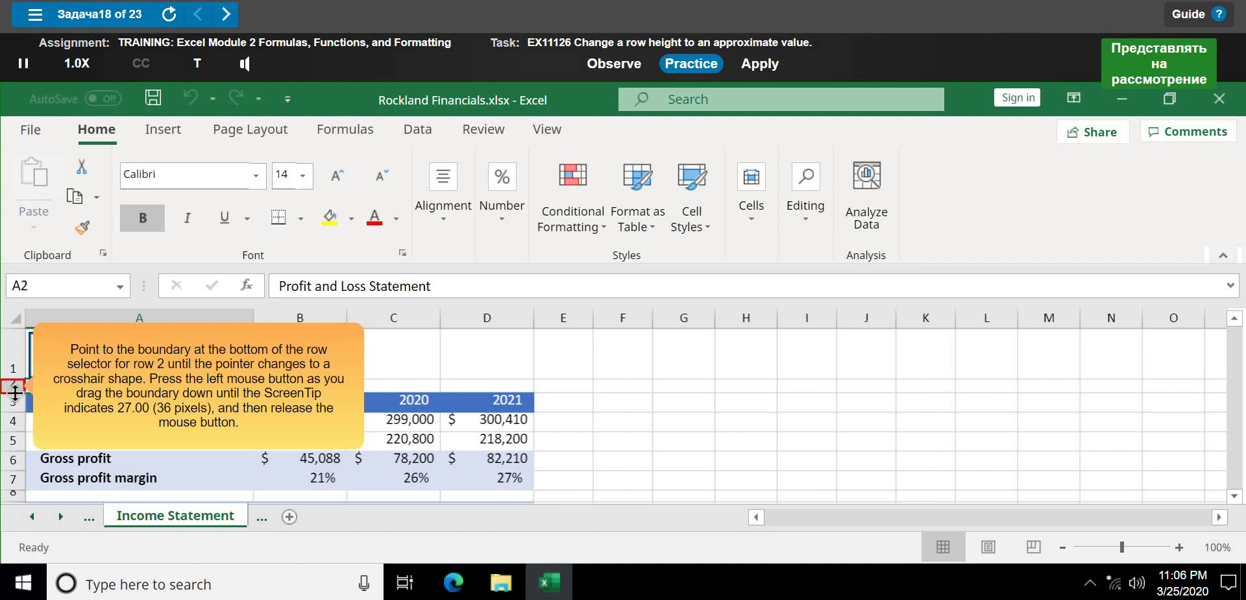
# - Drag row 2's bottom boundary down until the row is 27.00 points (36 pixels) tall
pyautogui.click(15, 390)
pyautogui.moveTo(13, 388); pyautogui.dragTo(9, 422)
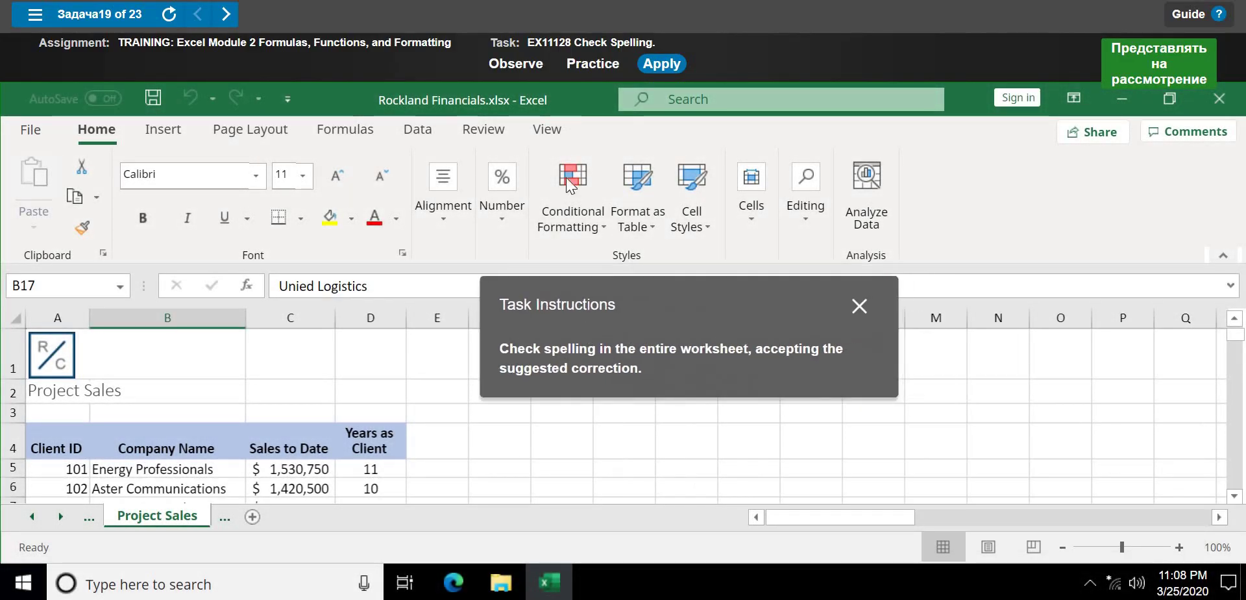
# - Start the practice run and launch Review > Spelling on the Project Sales sheet
pyautogui.click(587, 65)
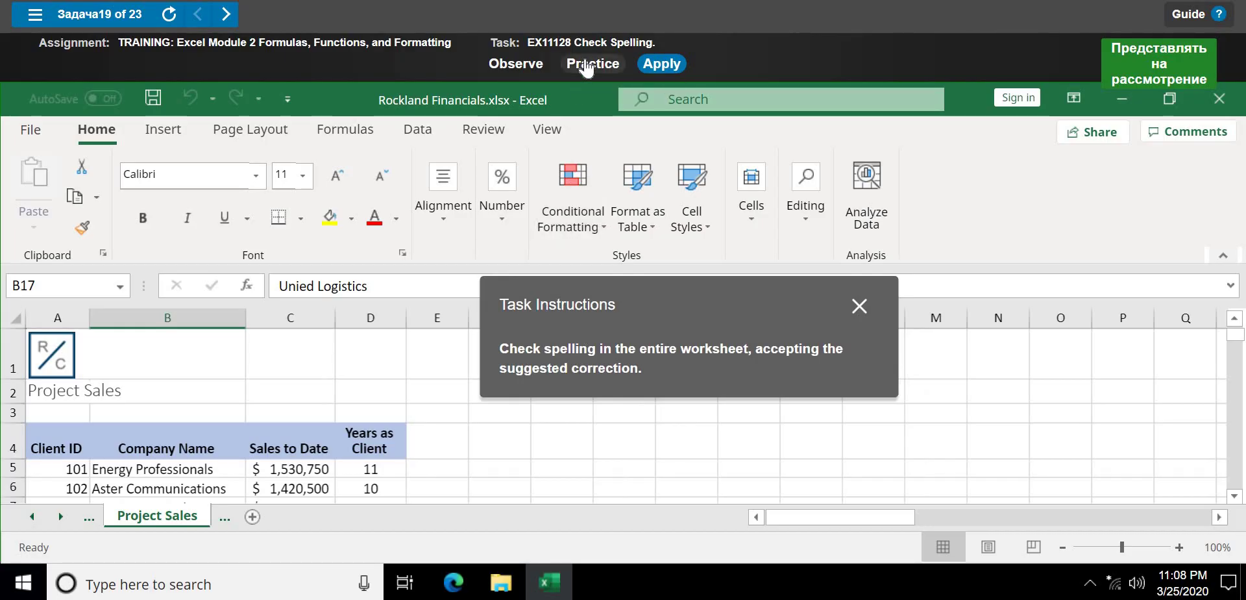
pyautogui.click(645, 312)
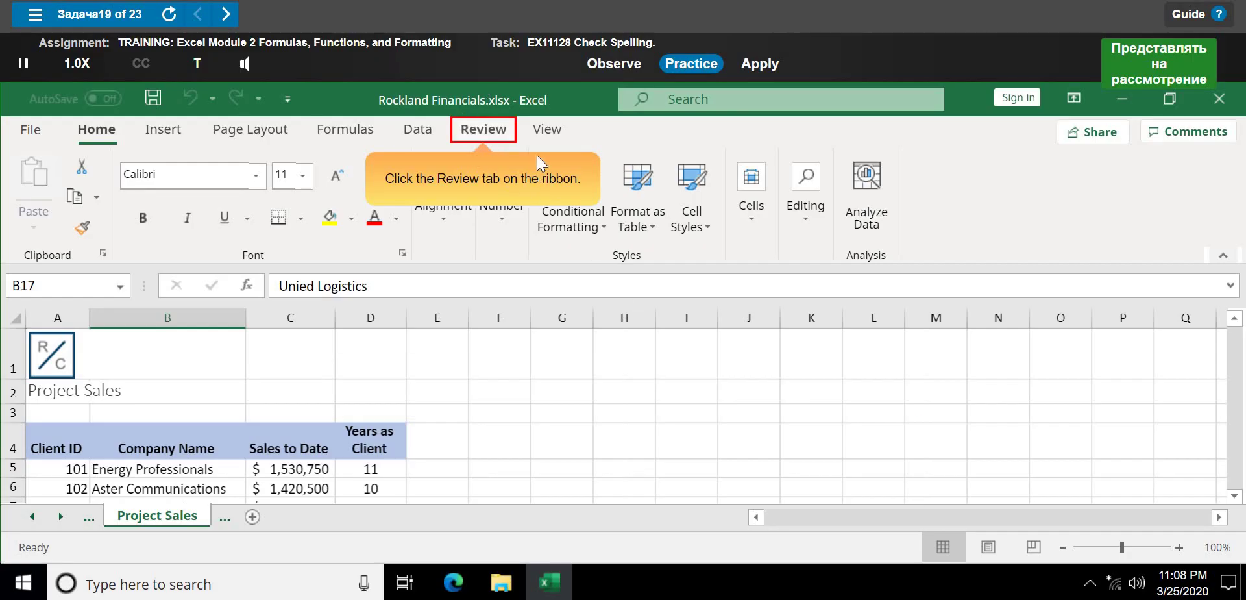
pyautogui.click(479, 130)
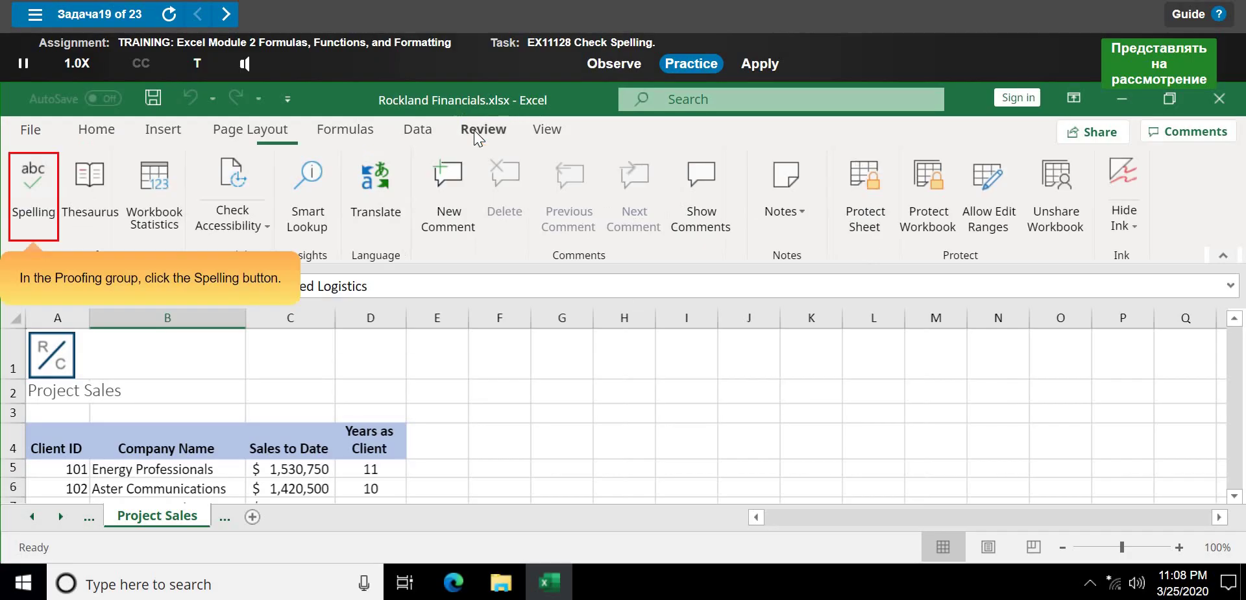
pyautogui.click(33, 204)
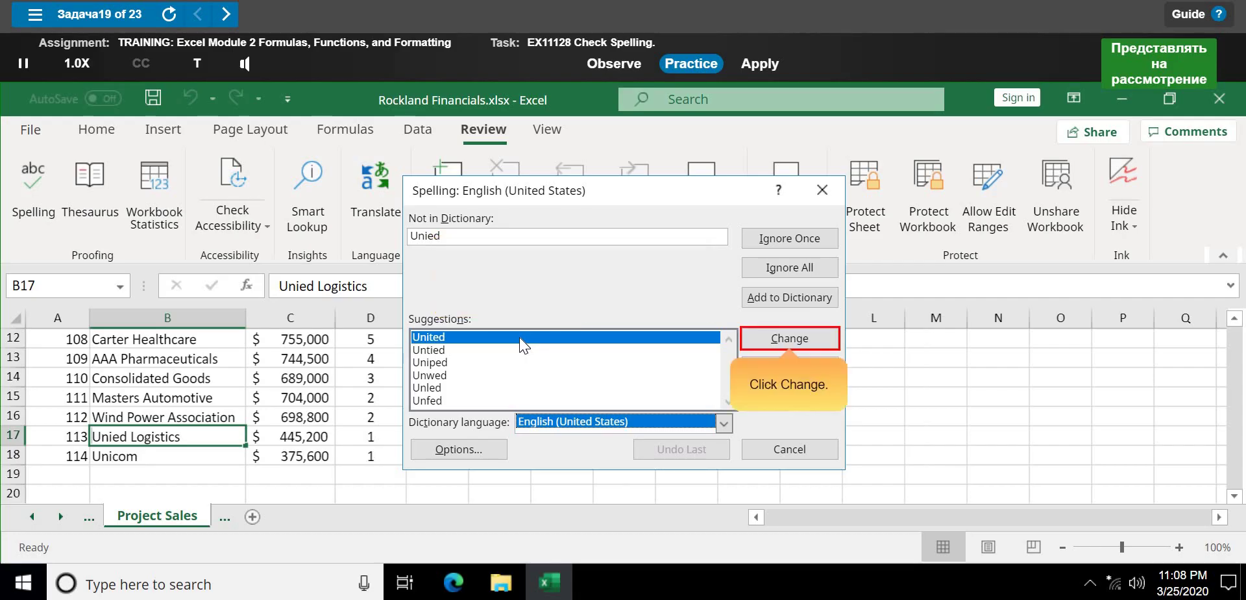
# - Correct 'Unied' to 'United' in B17 and complete the spell check of the sheet
pyautogui.click(789, 344)
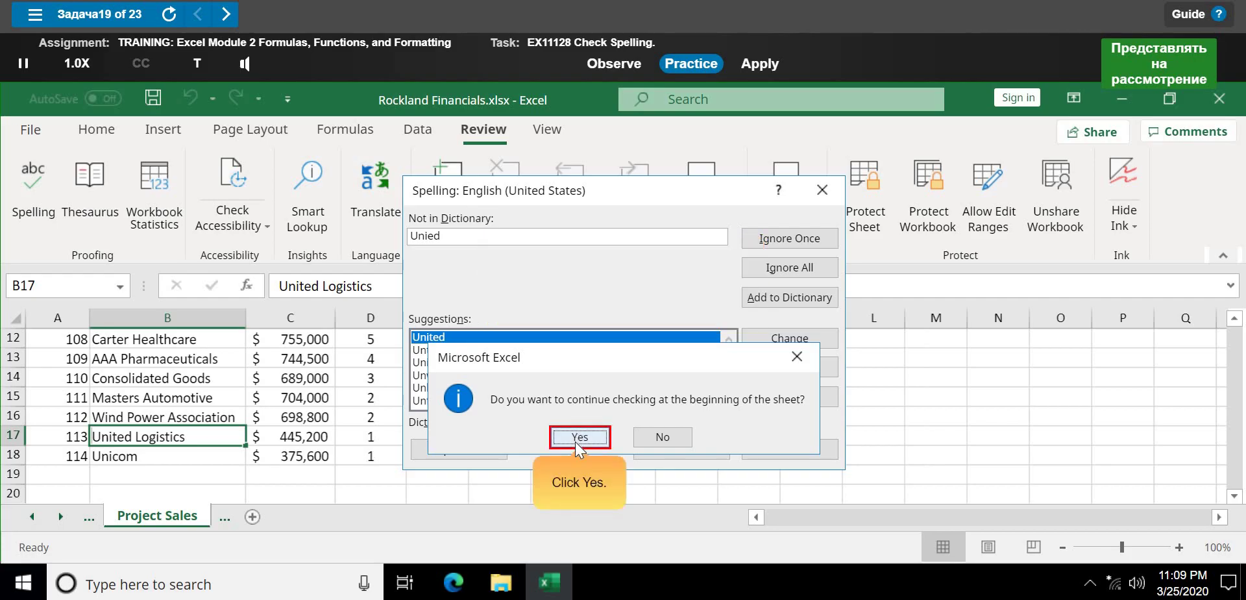
pyautogui.click(575, 442)
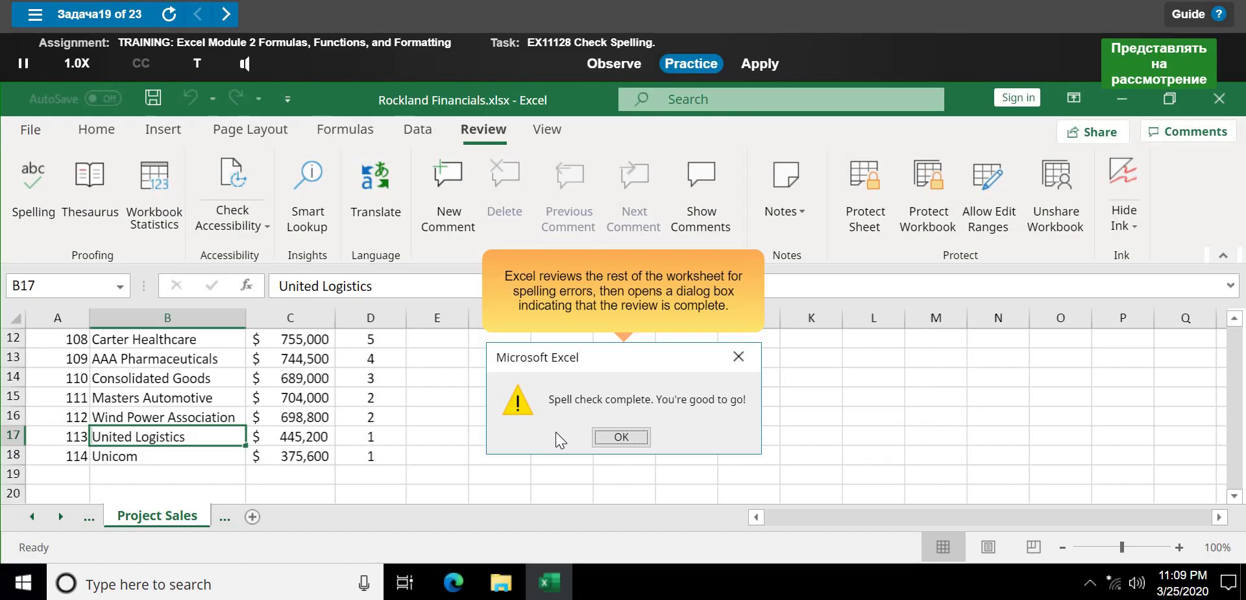
pyautogui.click(611, 441)
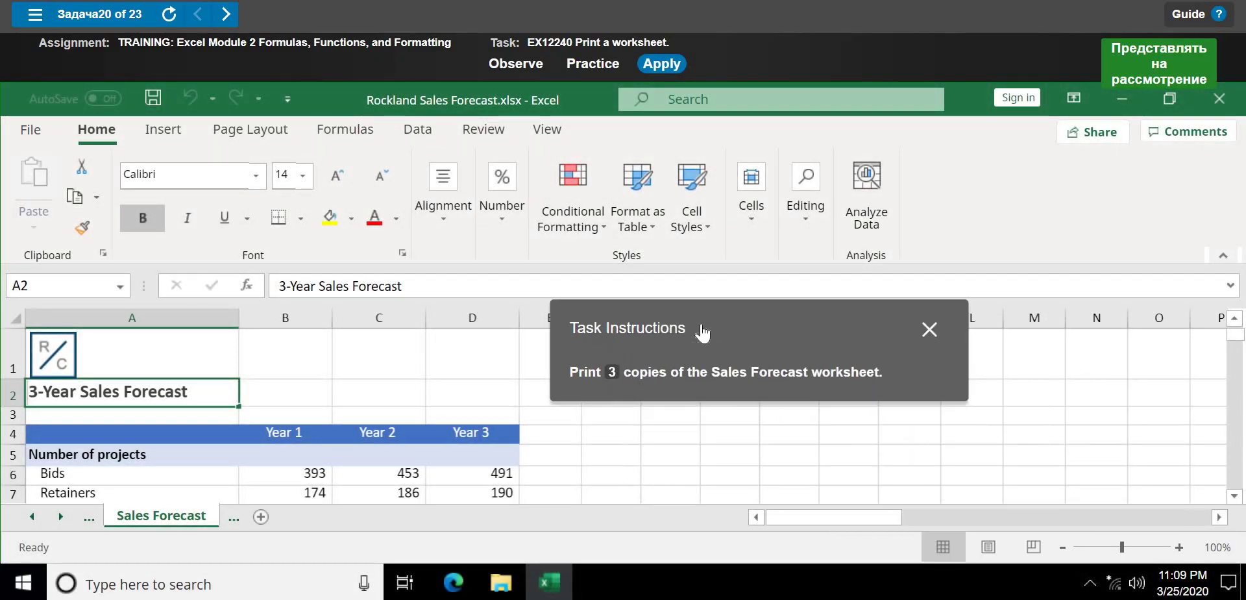
# - Start the print task practice and open Backstage view for Rockland Sales Forecast.xlsx
pyautogui.click(605, 64)
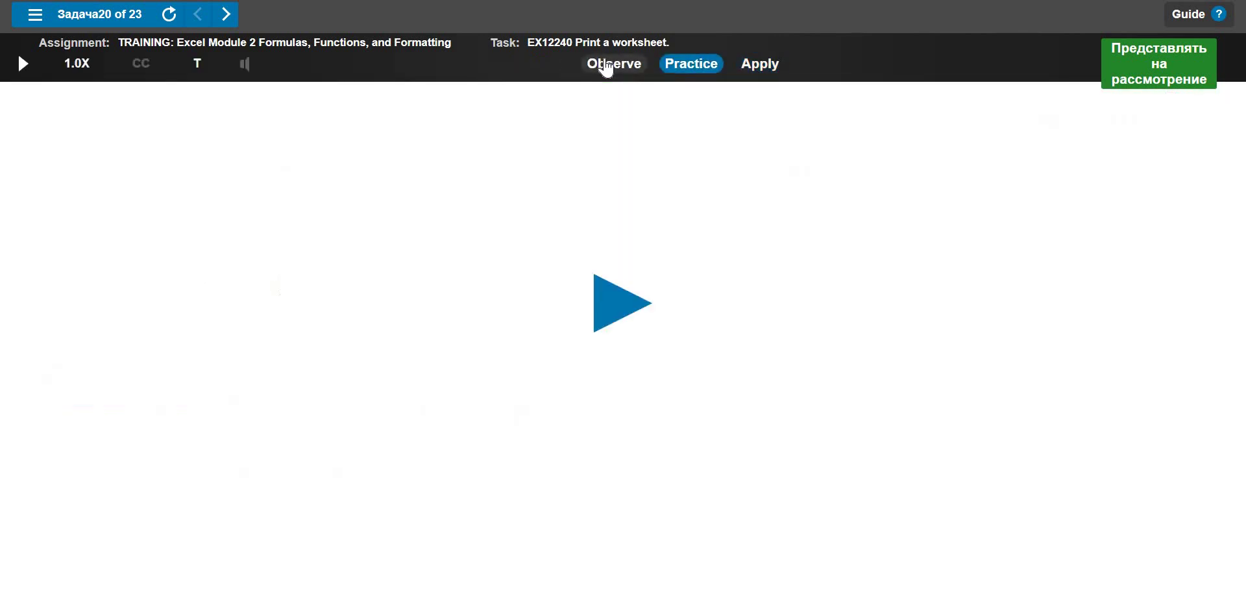
pyautogui.click(612, 302)
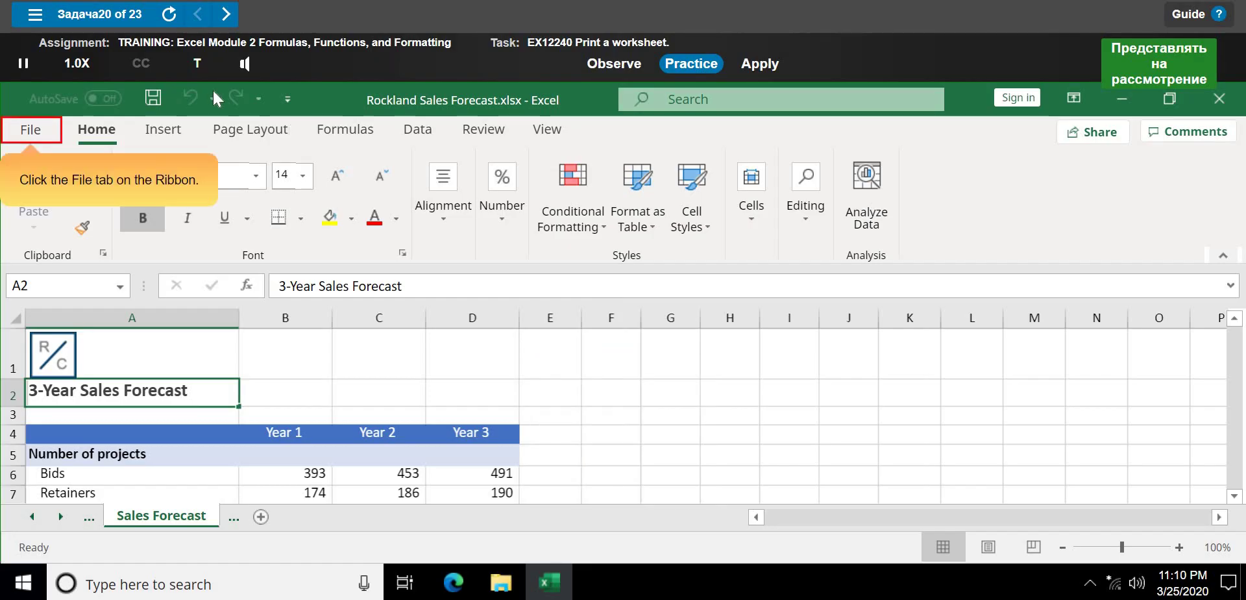
pyautogui.click(37, 138)
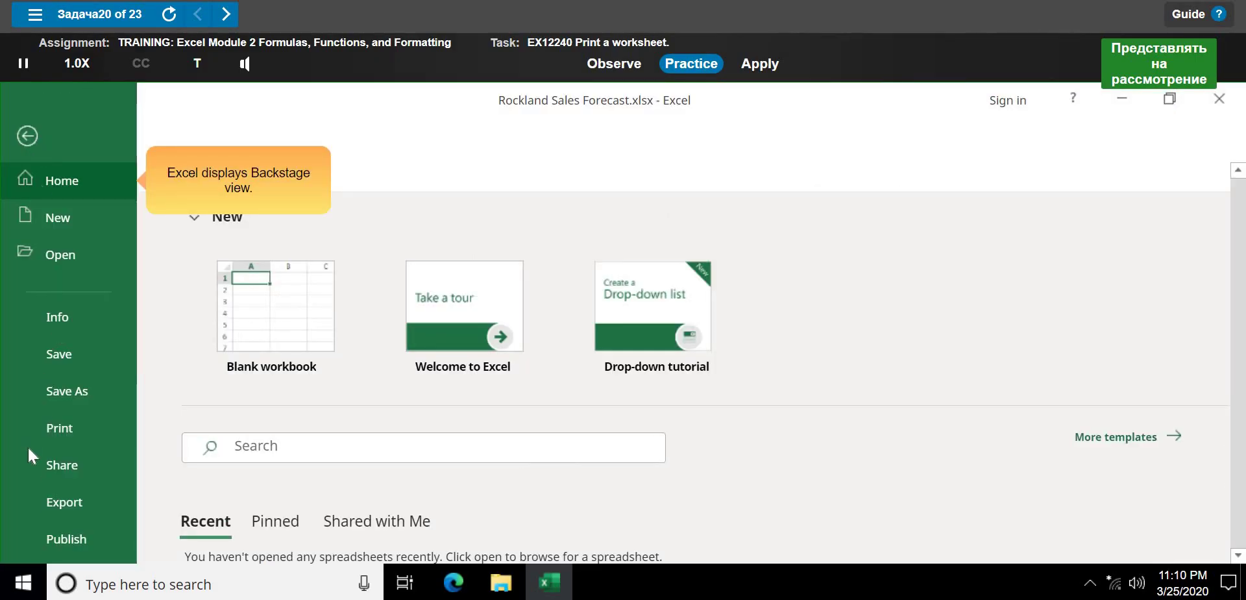
# - In Print settings, set Copies to 3 and print the Sales Forecast worksheet
pyautogui.click(76, 423)
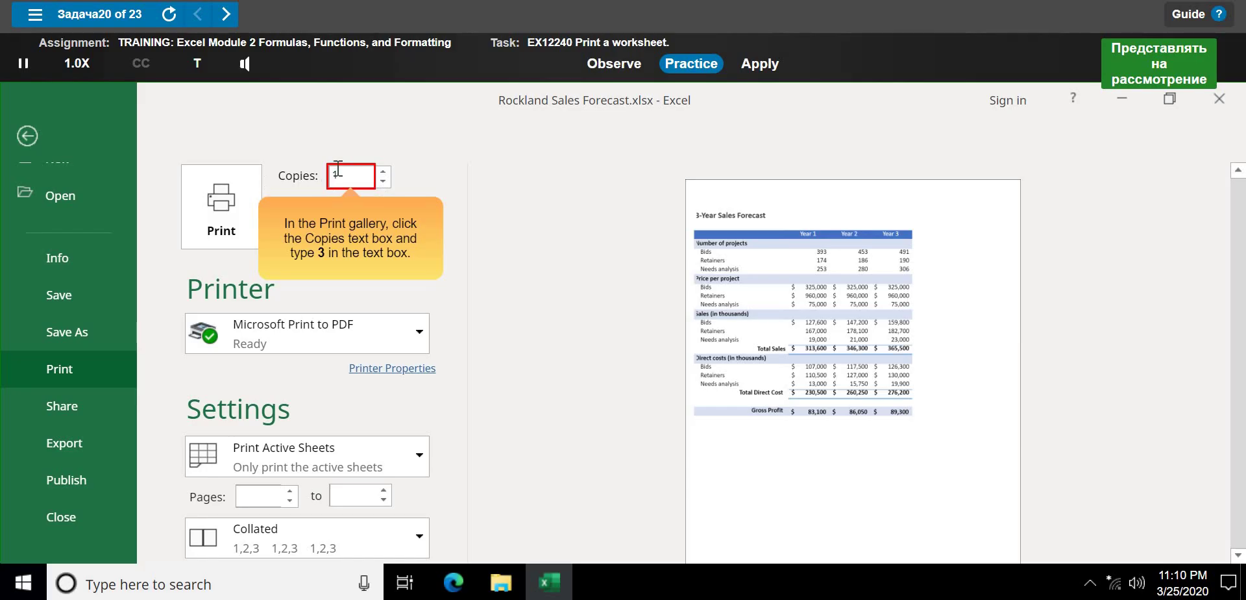
pyautogui.click(294, 165)
pyautogui.write('3')
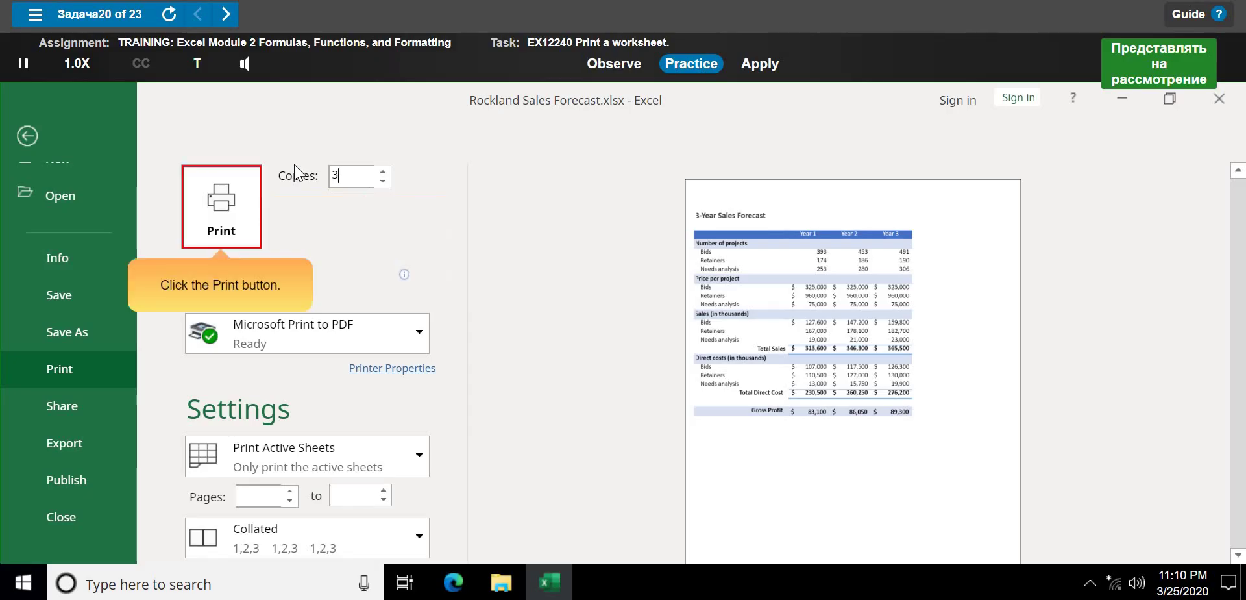
pyautogui.click(198, 236)
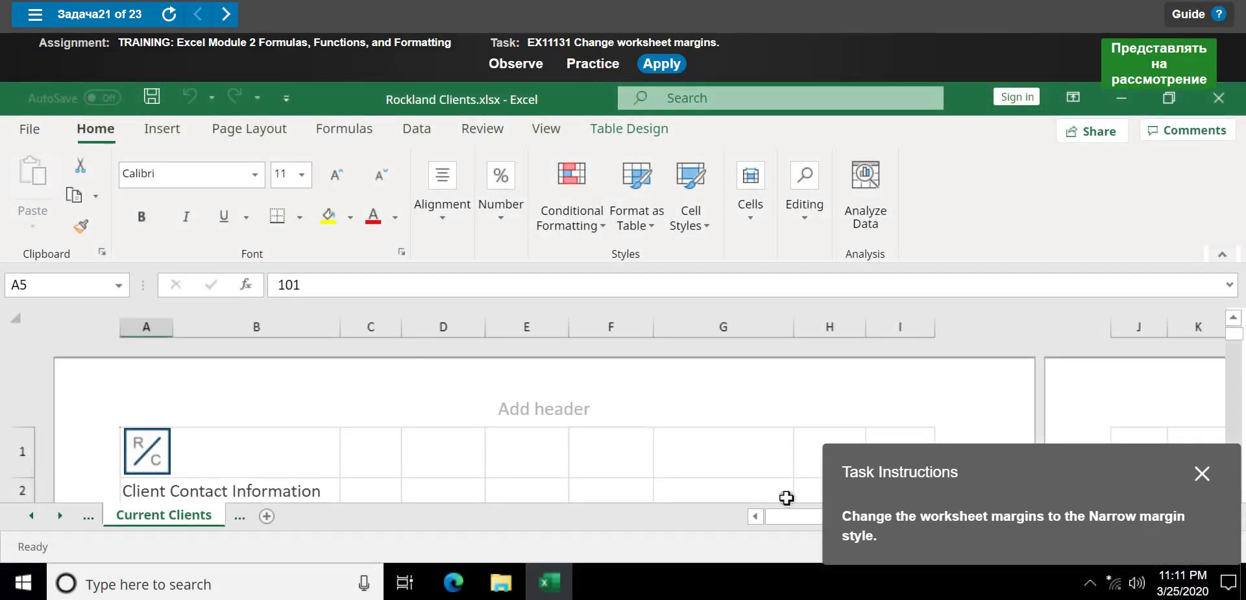
# - Move the instructions panel, start the margins practice, and show the Page Layout tab
pyautogui.moveTo(869, 469); pyautogui.dragTo(423, 314)
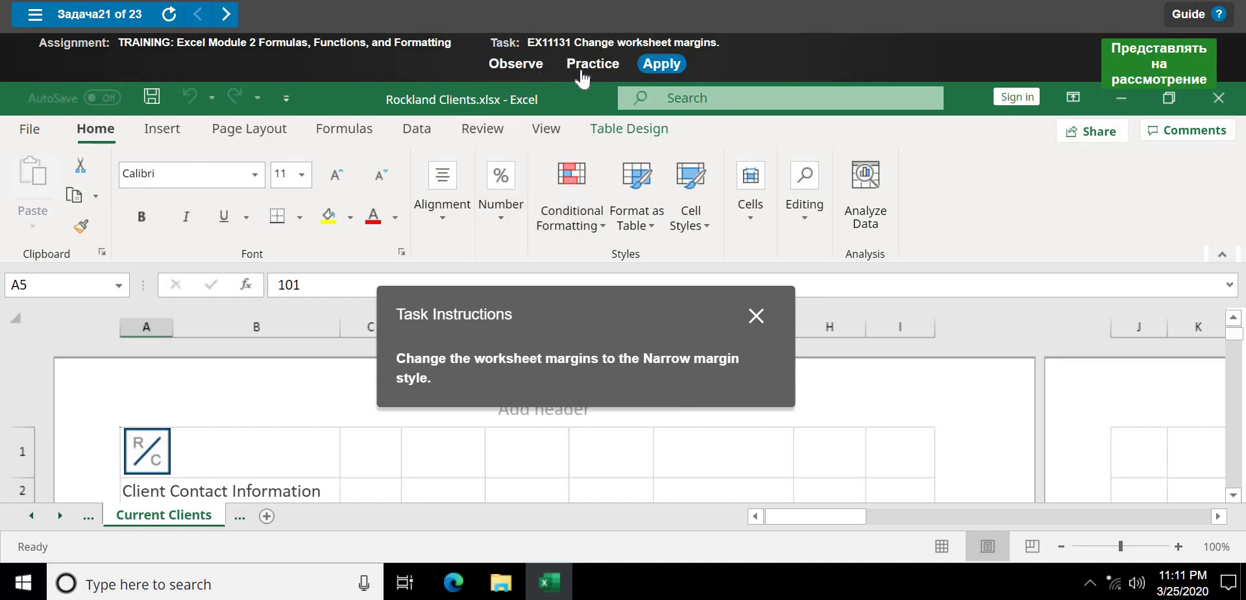
pyautogui.click(604, 63)
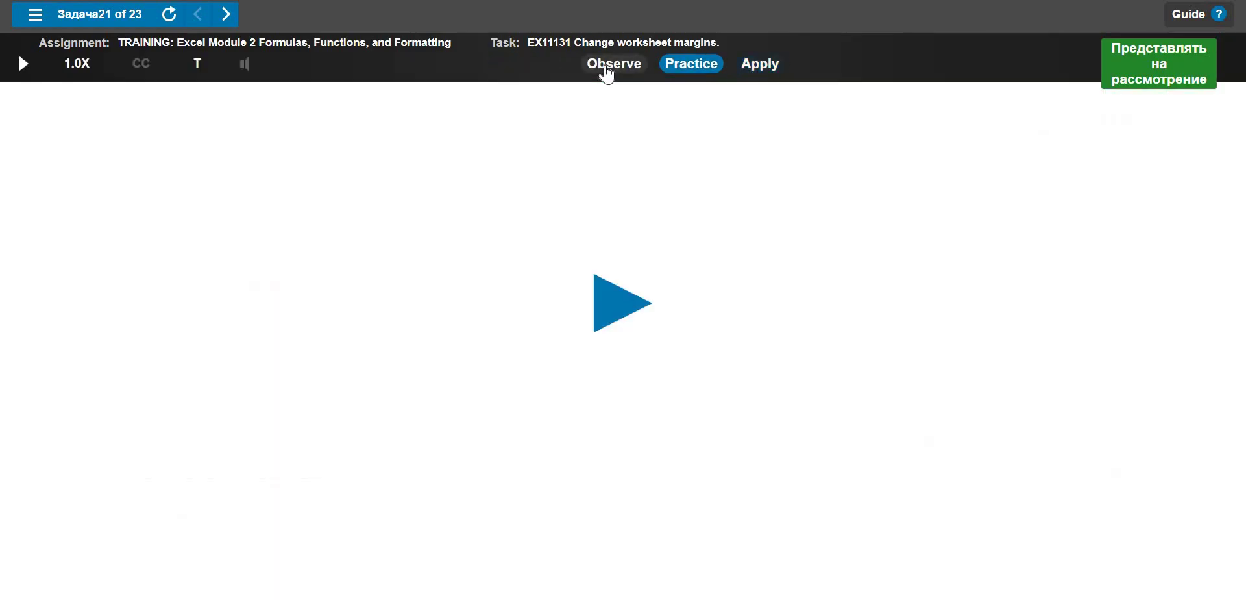
pyautogui.click(603, 309)
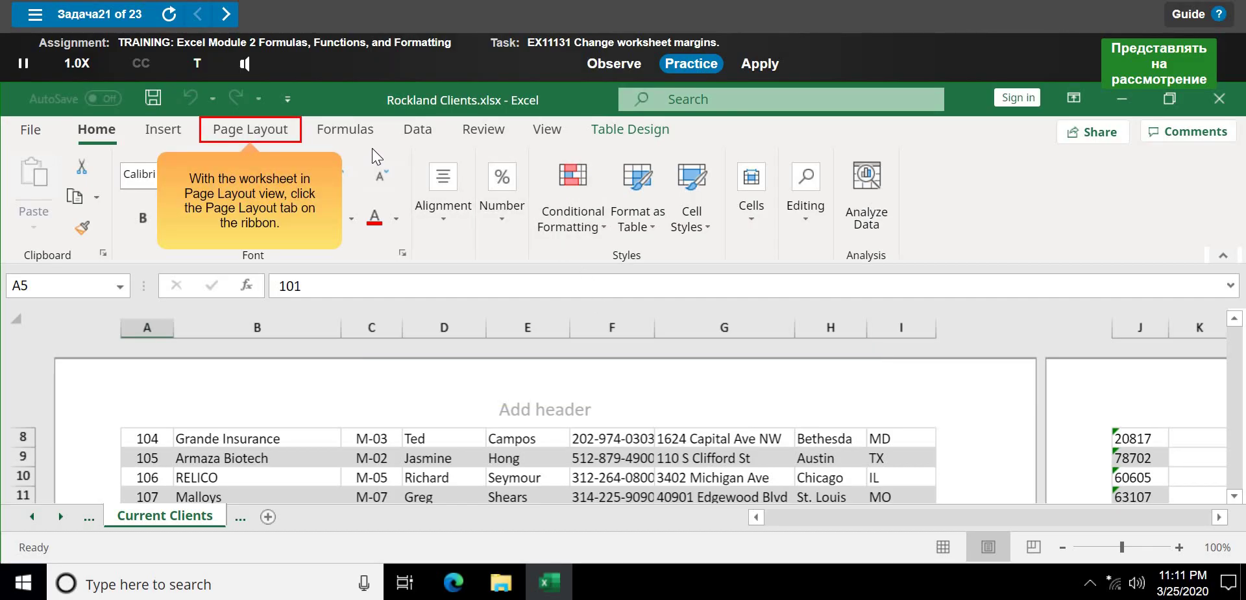
pyautogui.click(245, 135)
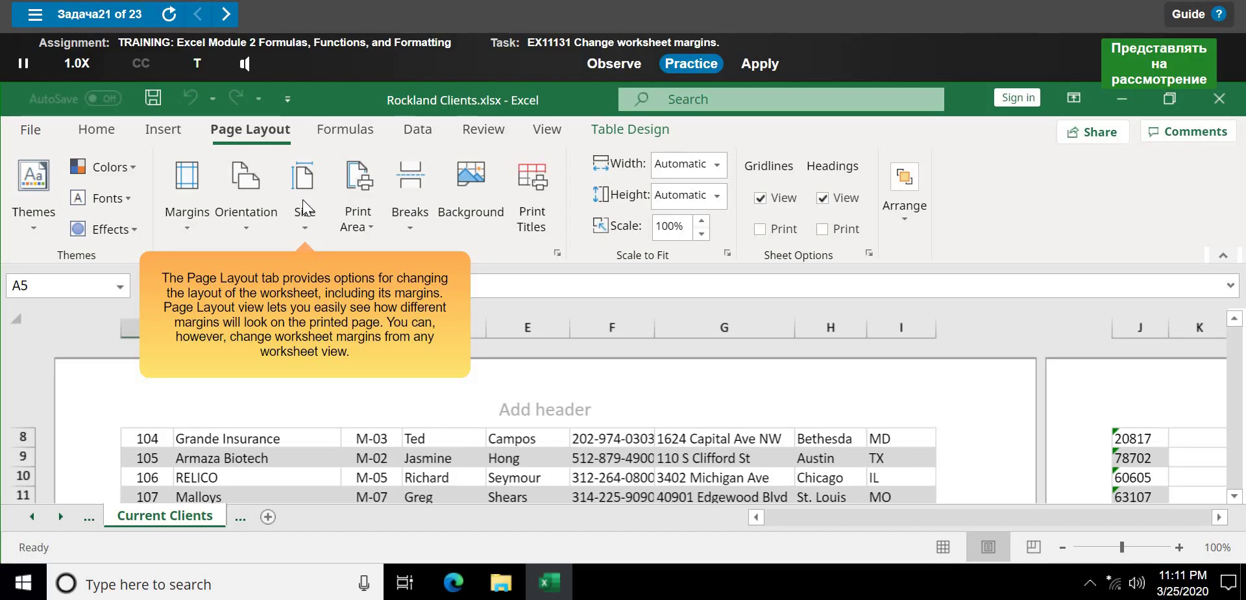
# - Choose the Narrow preset from Margins for the Current Clients worksheet
pyautogui.click(190, 171)
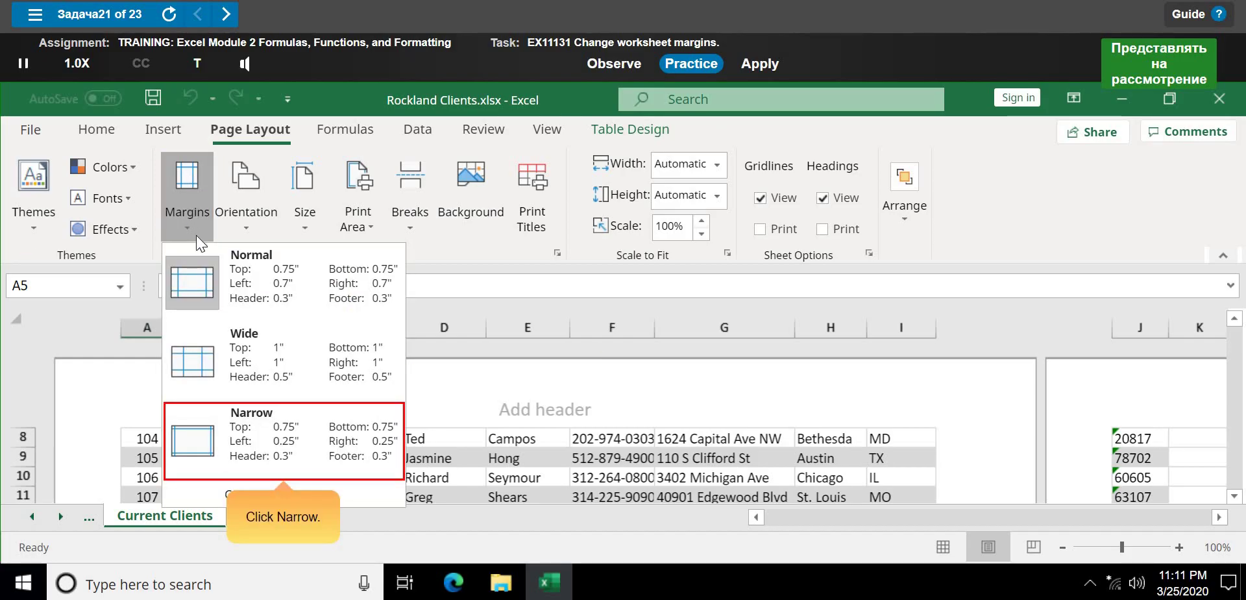
pyautogui.click(317, 449)
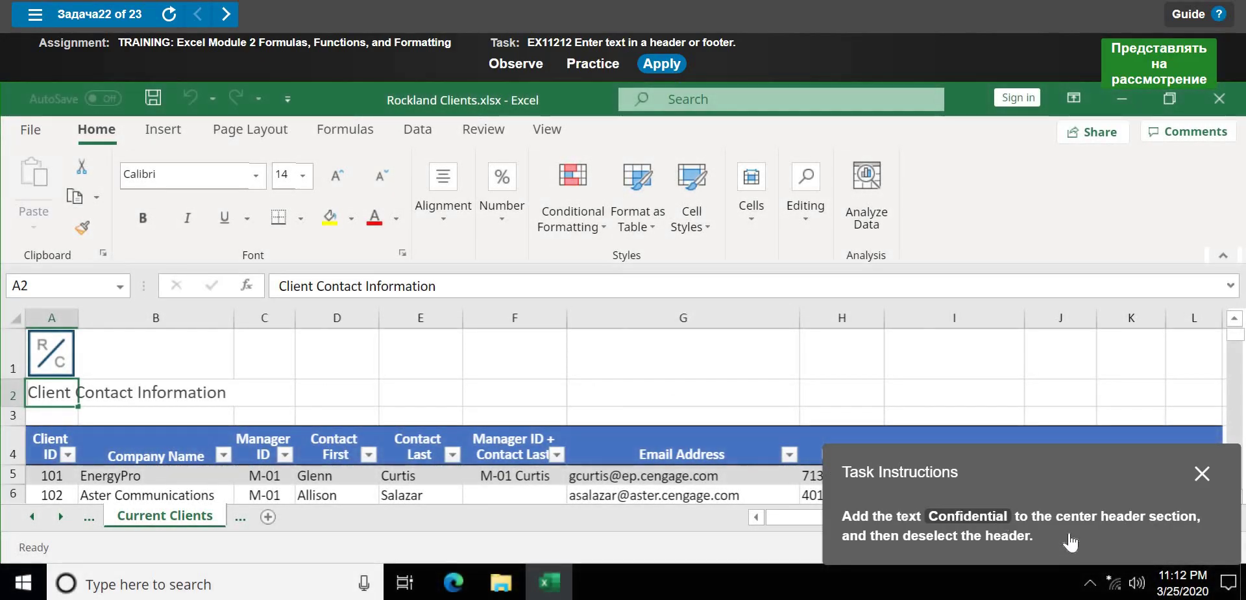
# - Move the instructions panel aside and start the task 22 header practice
pyautogui.moveTo(1115, 479); pyautogui.dragTo(627, 129)
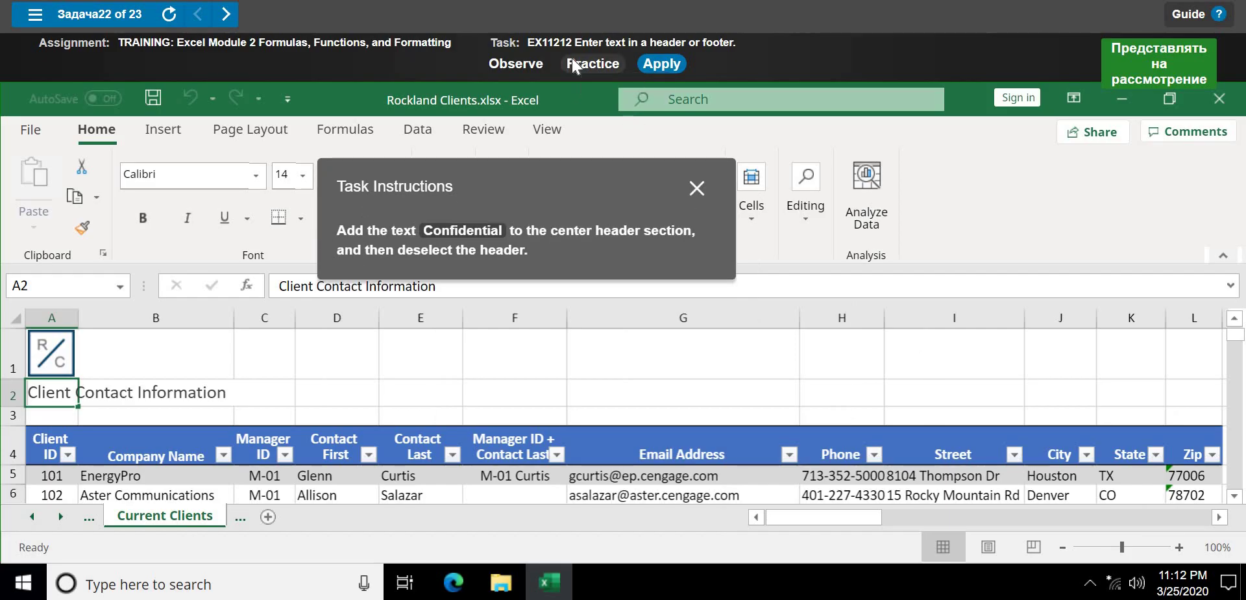
pyautogui.click(572, 64)
pyautogui.click(618, 303)
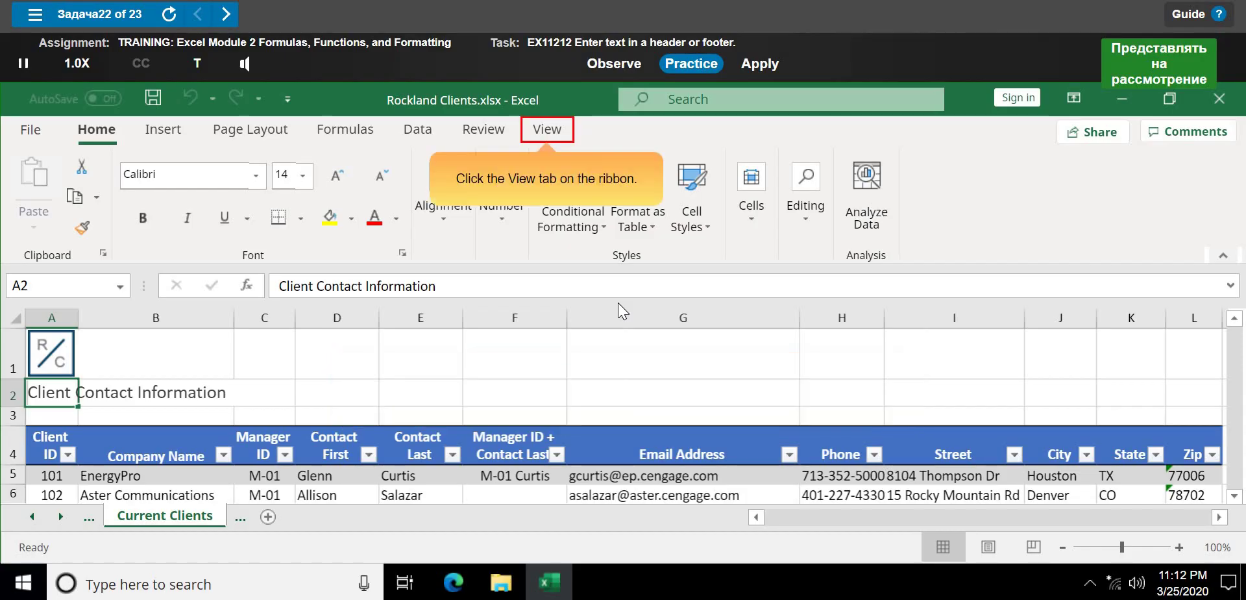
# - Switch the Current Clients sheet to Page Layout view from the View tab
pyautogui.click(547, 137)
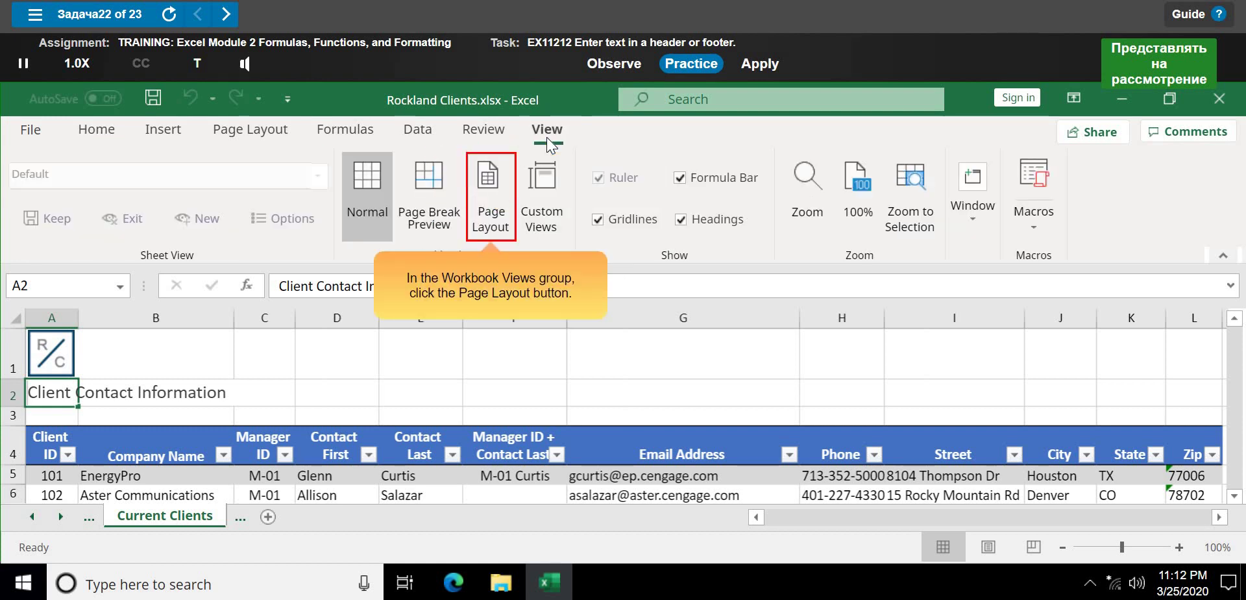
pyautogui.click(499, 225)
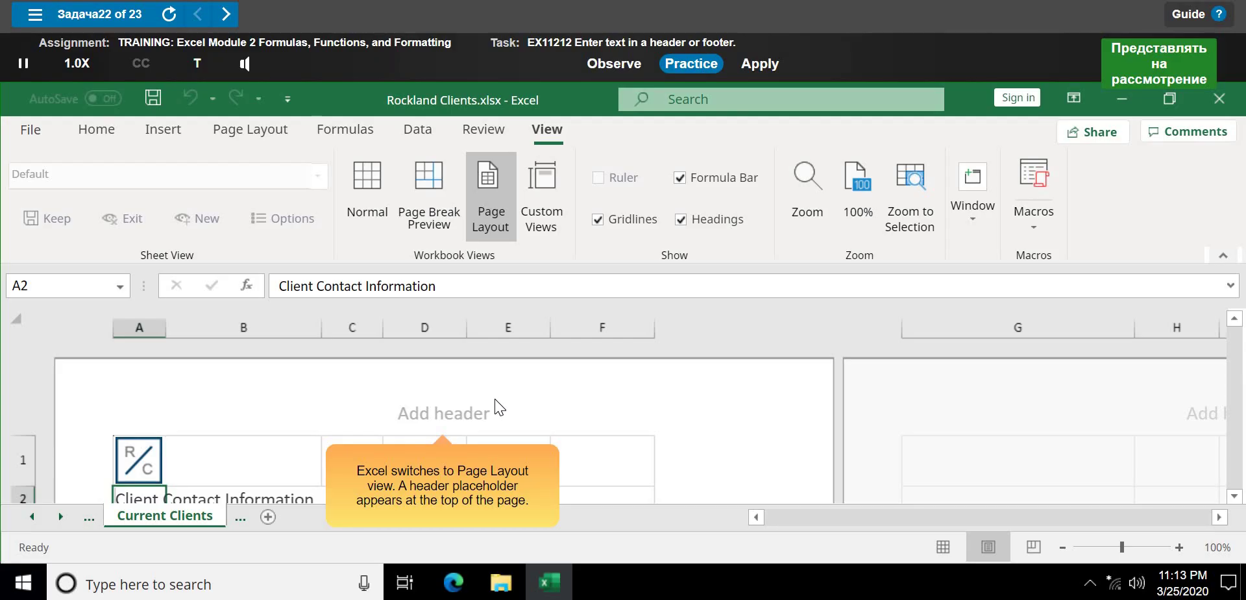
# - Enter 'Confidential' in the center header, select cell A4, and finish the practice
pyautogui.click(446, 417)
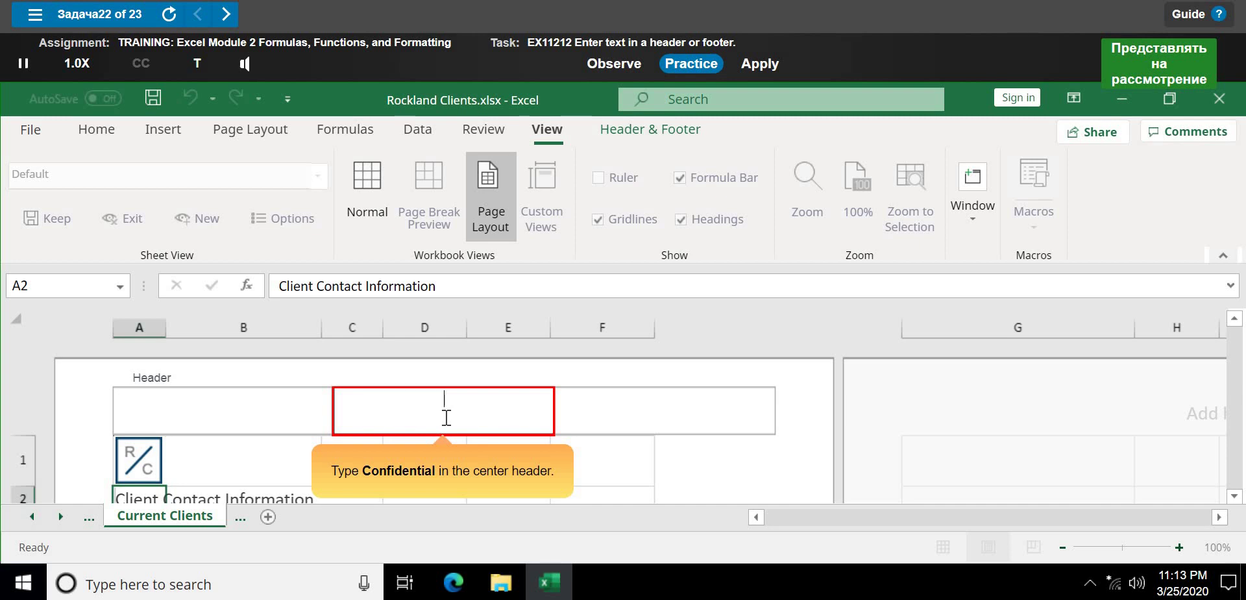
pyautogui.write('CO')
pyautogui.press('BackSpace')
pyautogui.press('BackSpace')
pyautogui.write('Confidentia')
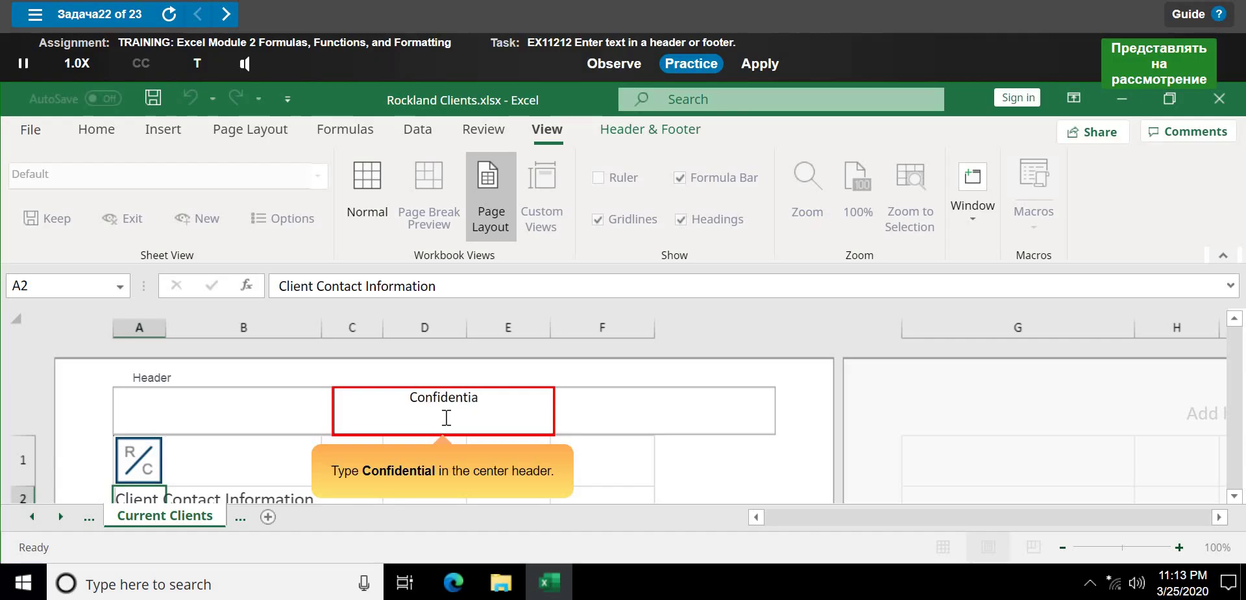
pyautogui.write('l')
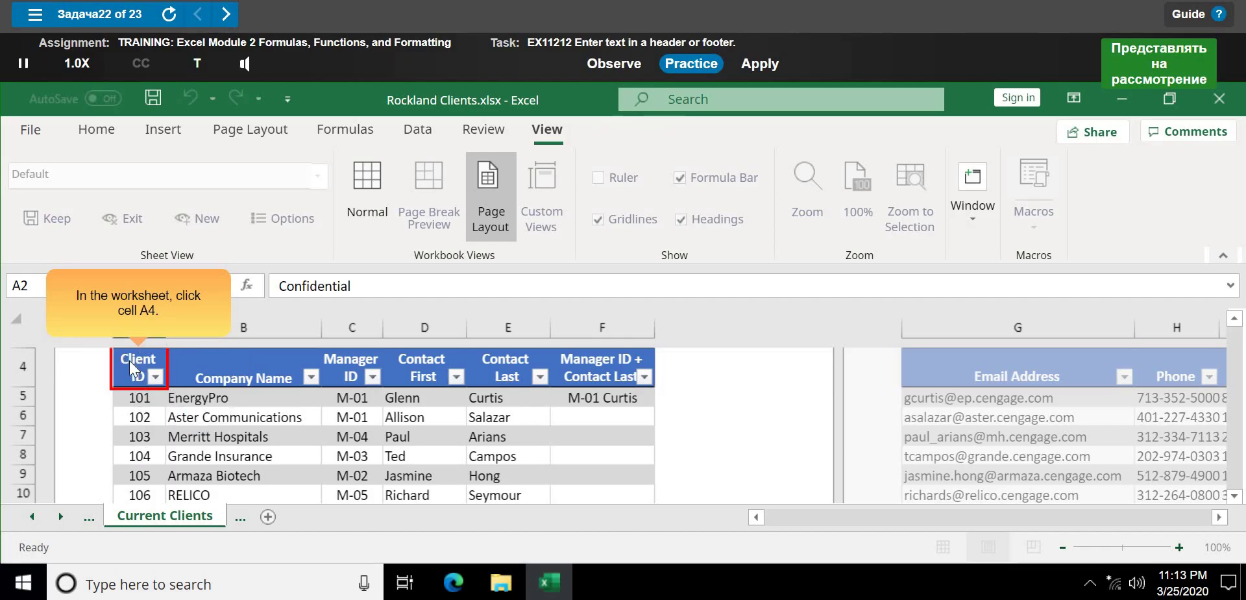
pyautogui.click(130, 360)
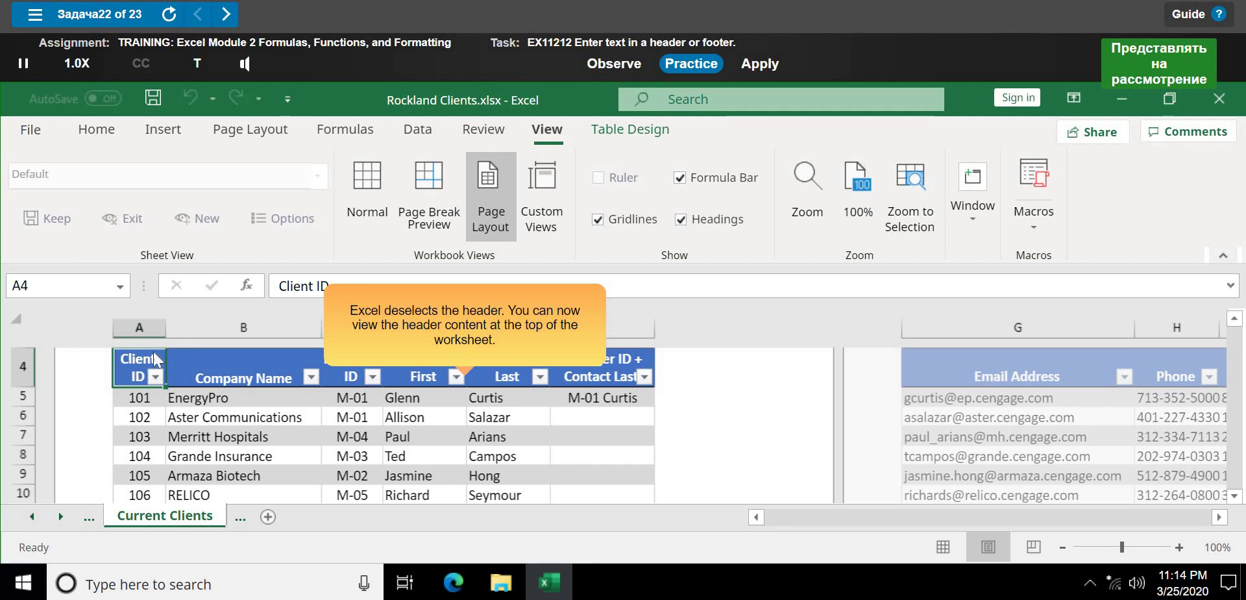
pyautogui.click(466, 353)
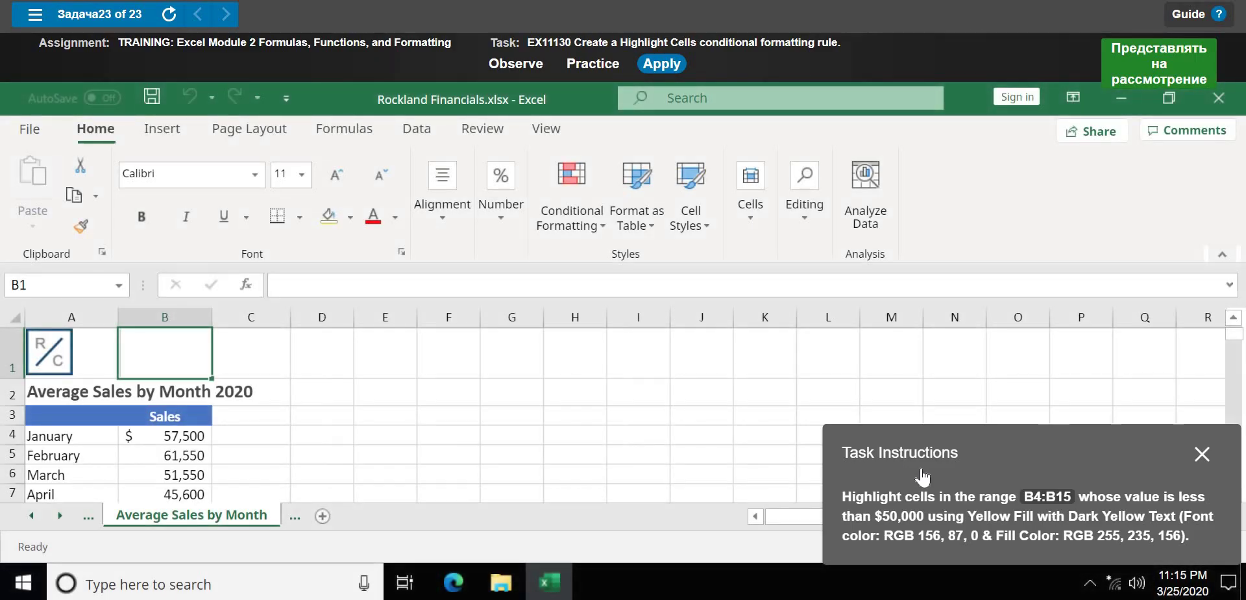
# - Move the Task Instructions panel aside and start the Practice run for the highlighting task
pyautogui.moveTo(597, 367); pyautogui.dragTo(512, 320)
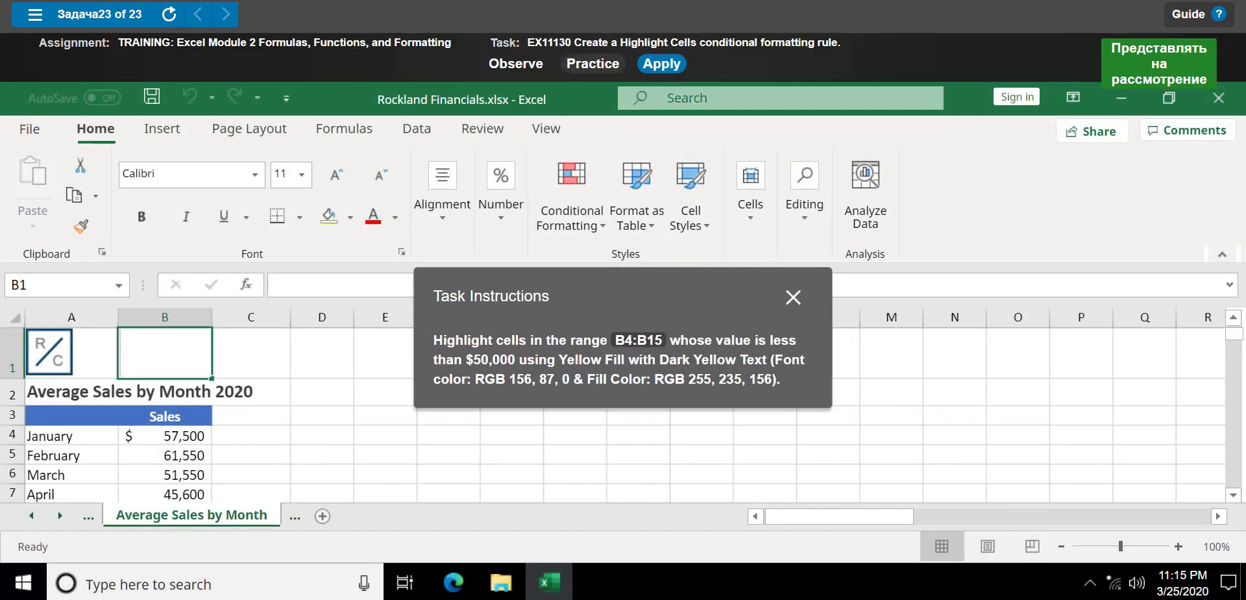
pyautogui.click(594, 64)
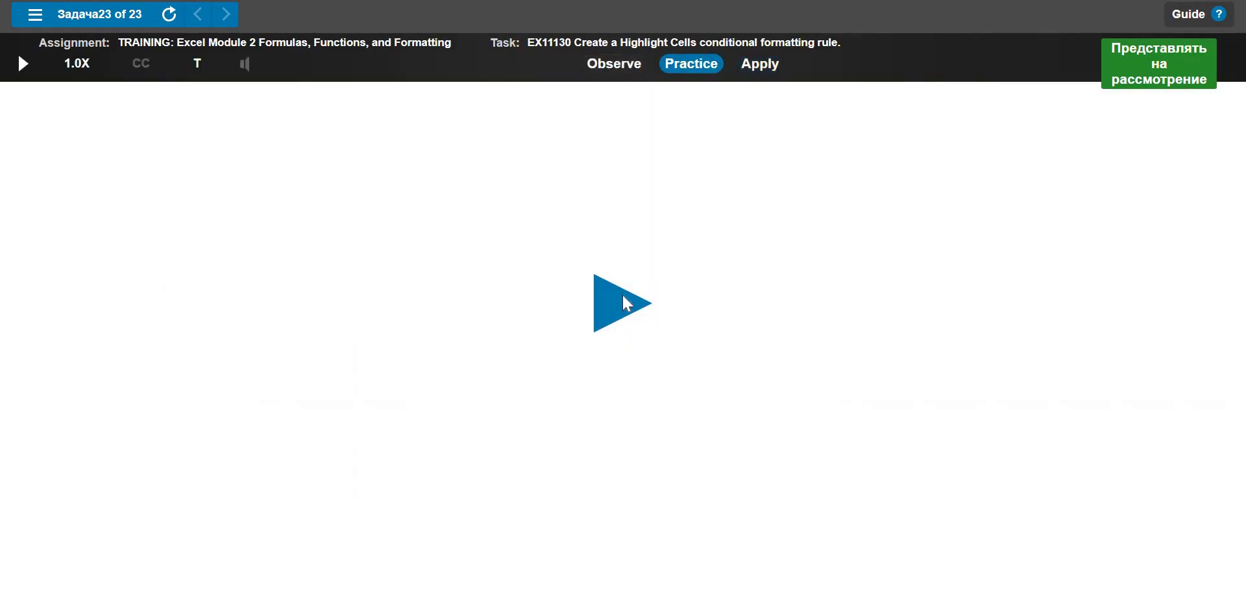
pyautogui.click(623, 296)
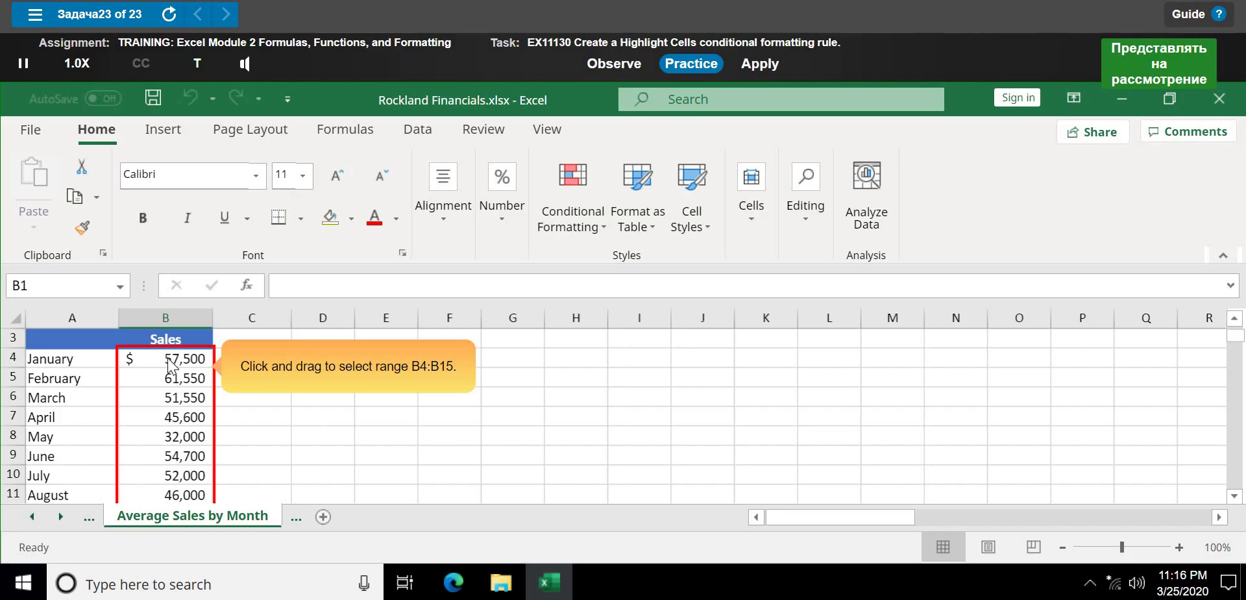
# - Select the sales in B4:B15 and choose the Highlight Cells Rules > Less Than rule
pyautogui.click(169, 358)
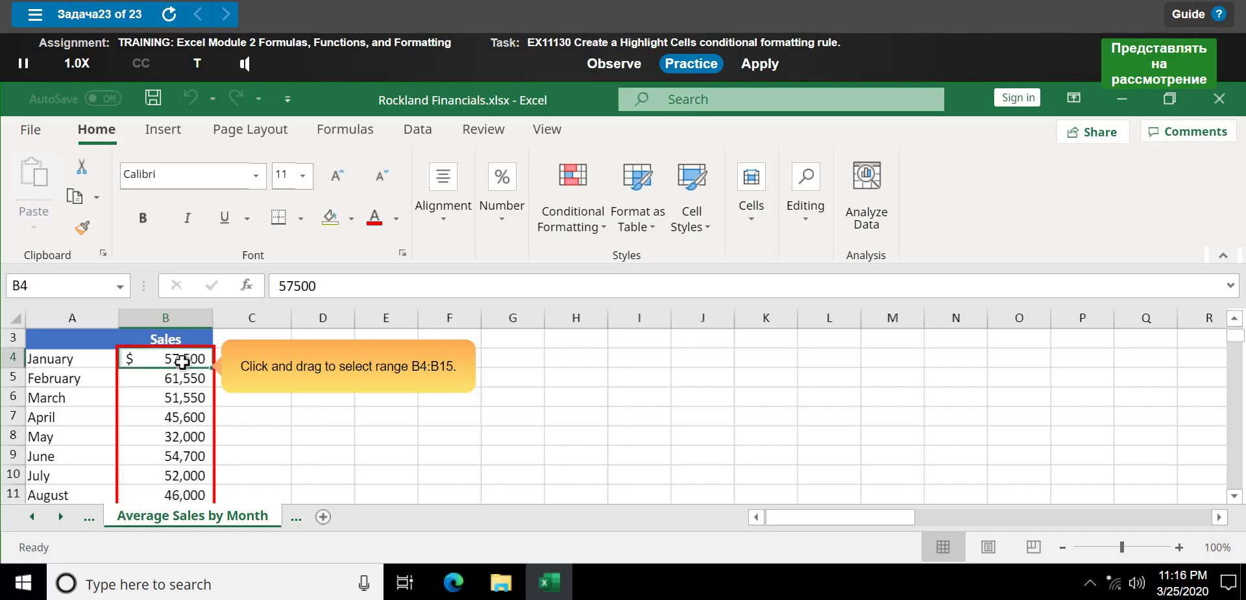
pyautogui.moveTo(182, 364); pyautogui.dragTo(182, 458)
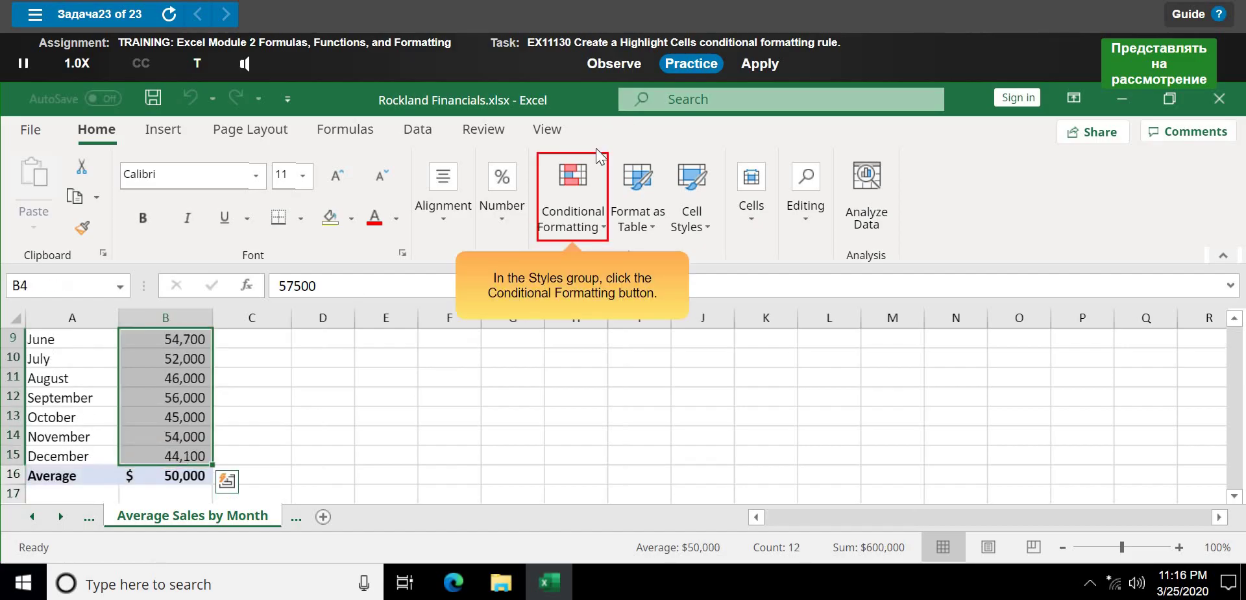
pyautogui.click(567, 186)
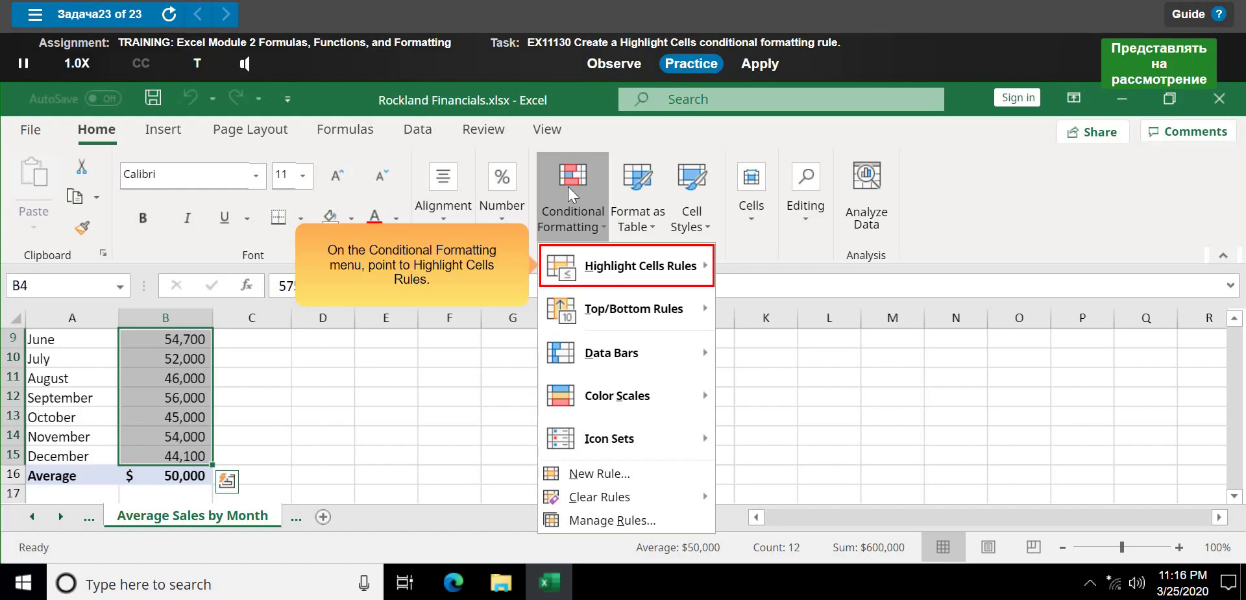
pyautogui.moveTo(705, 266)
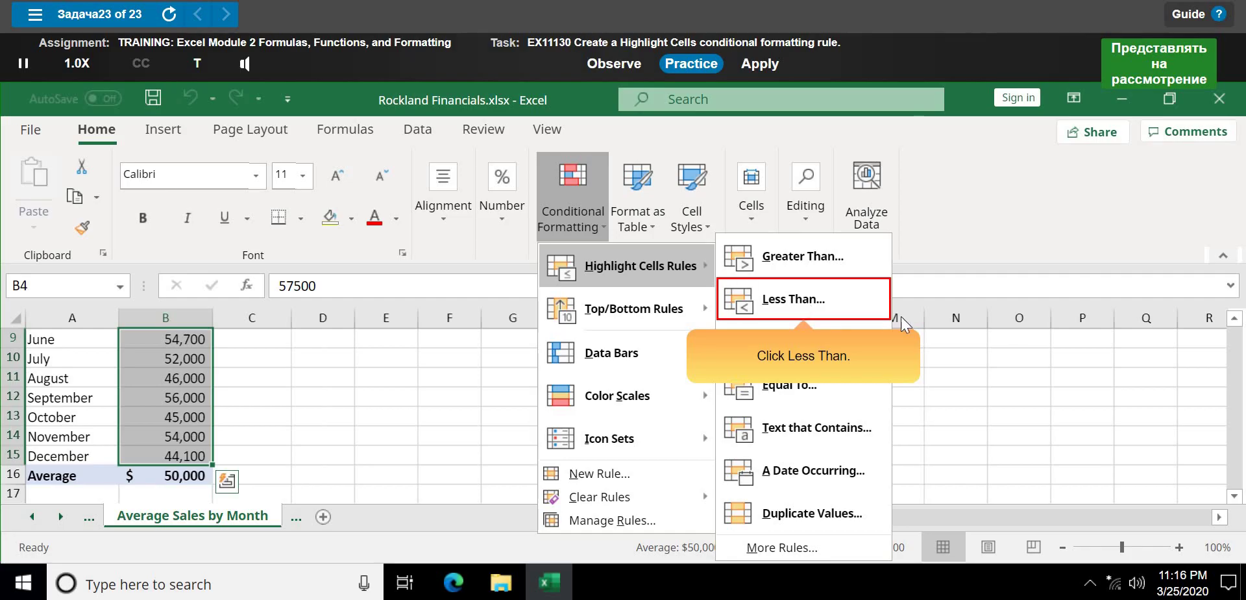
pyautogui.click(827, 301)
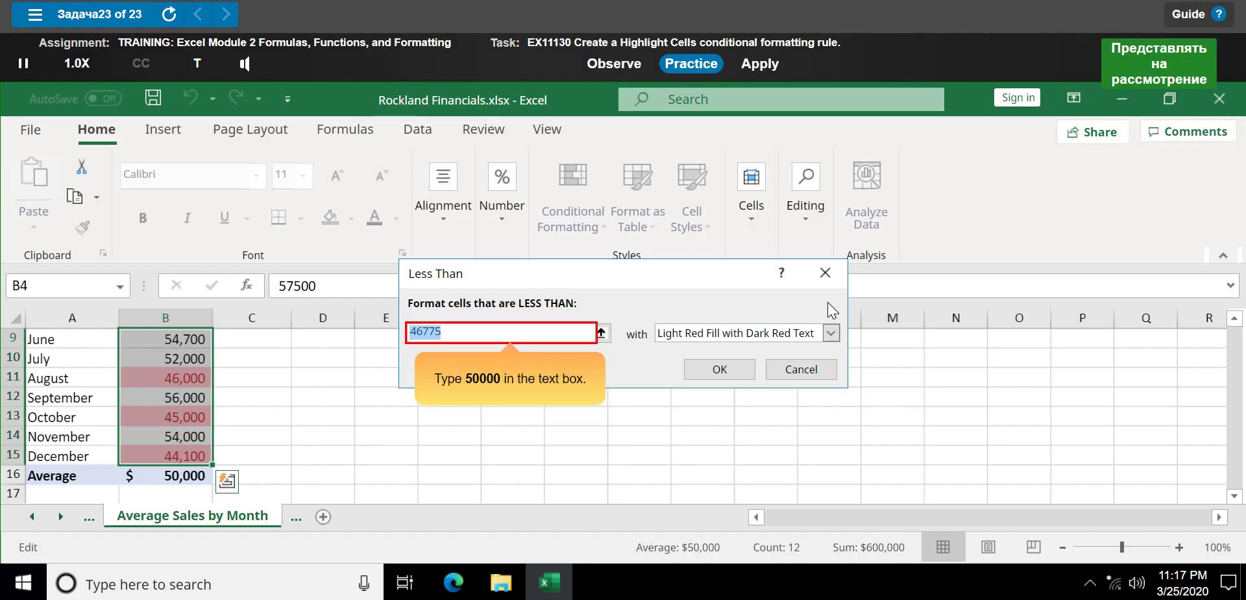
# - Highlight values below 50000 with Yellow Fill with Dark Yellow Text and apply the rule
pyautogui.write('50000')
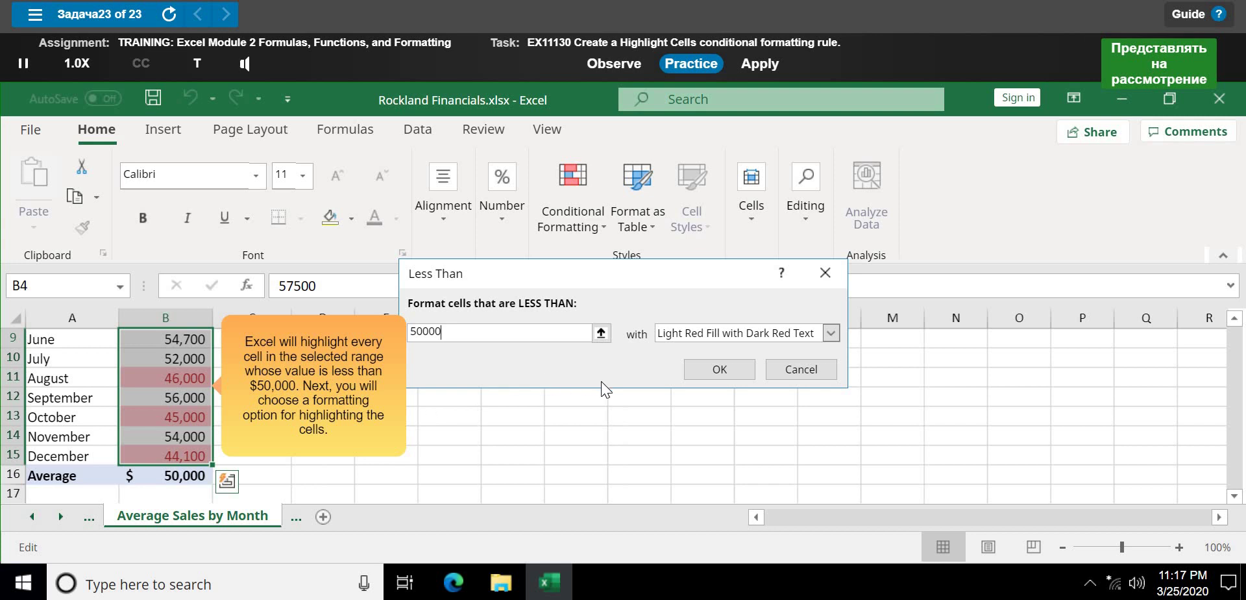
pyautogui.click(831, 332)
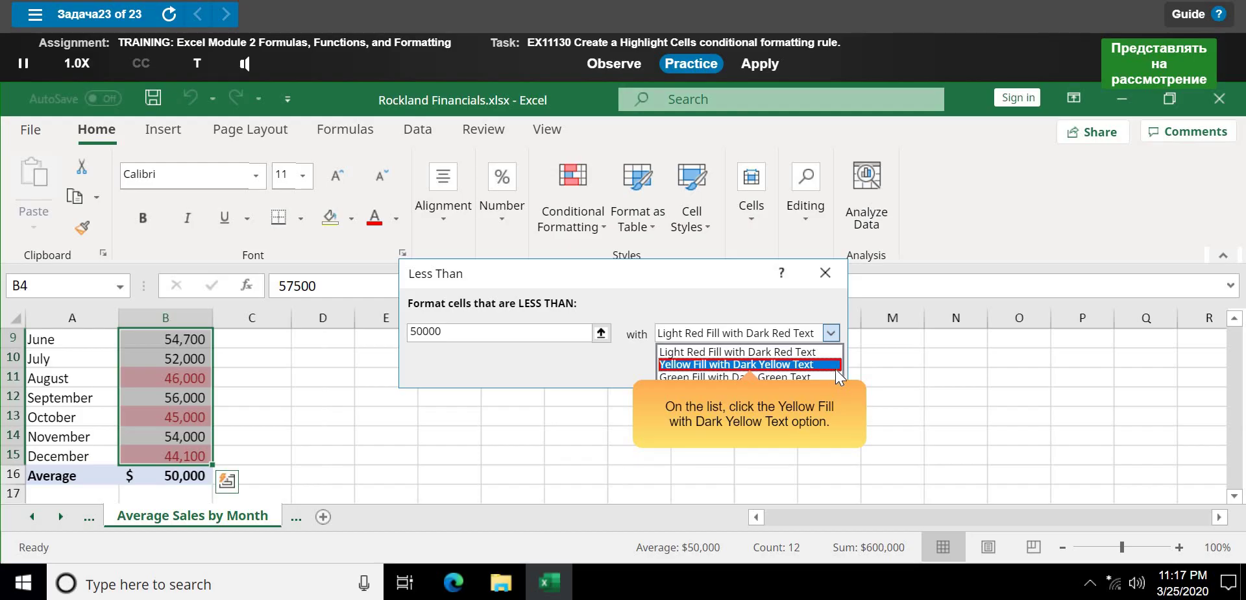
pyautogui.click(835, 367)
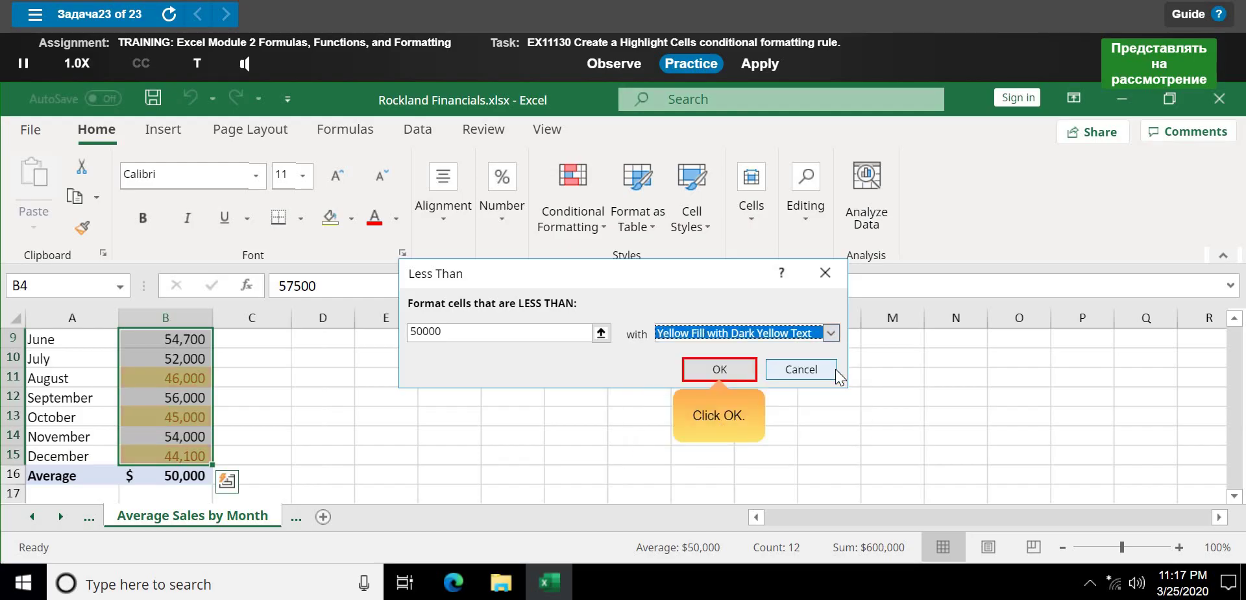
pyautogui.click(720, 368)
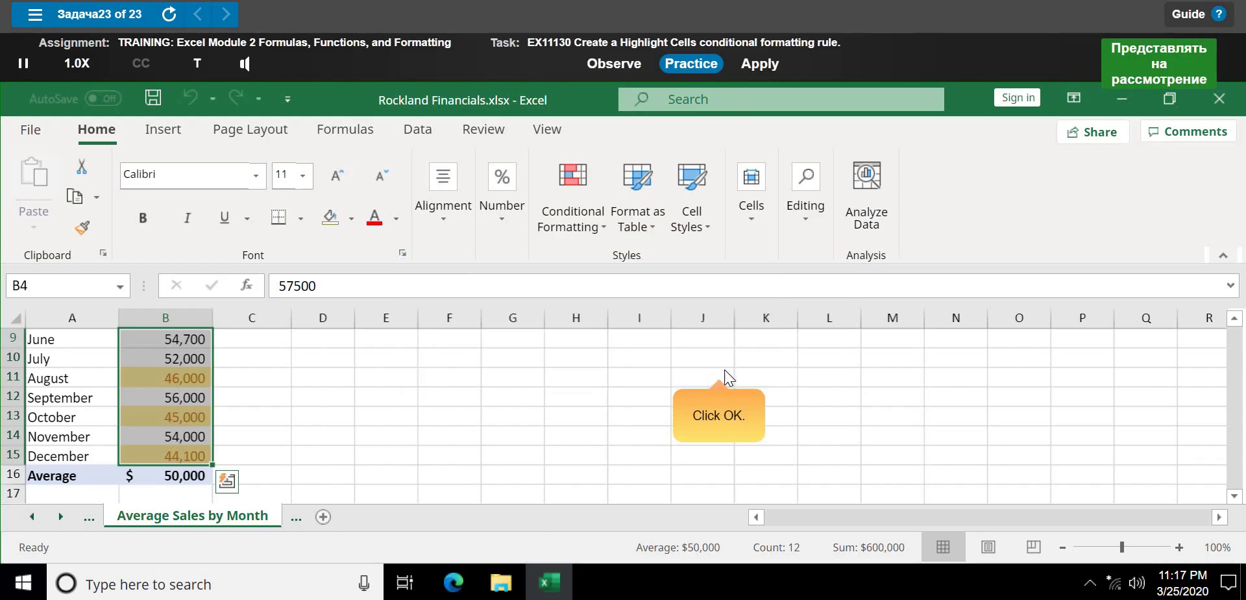